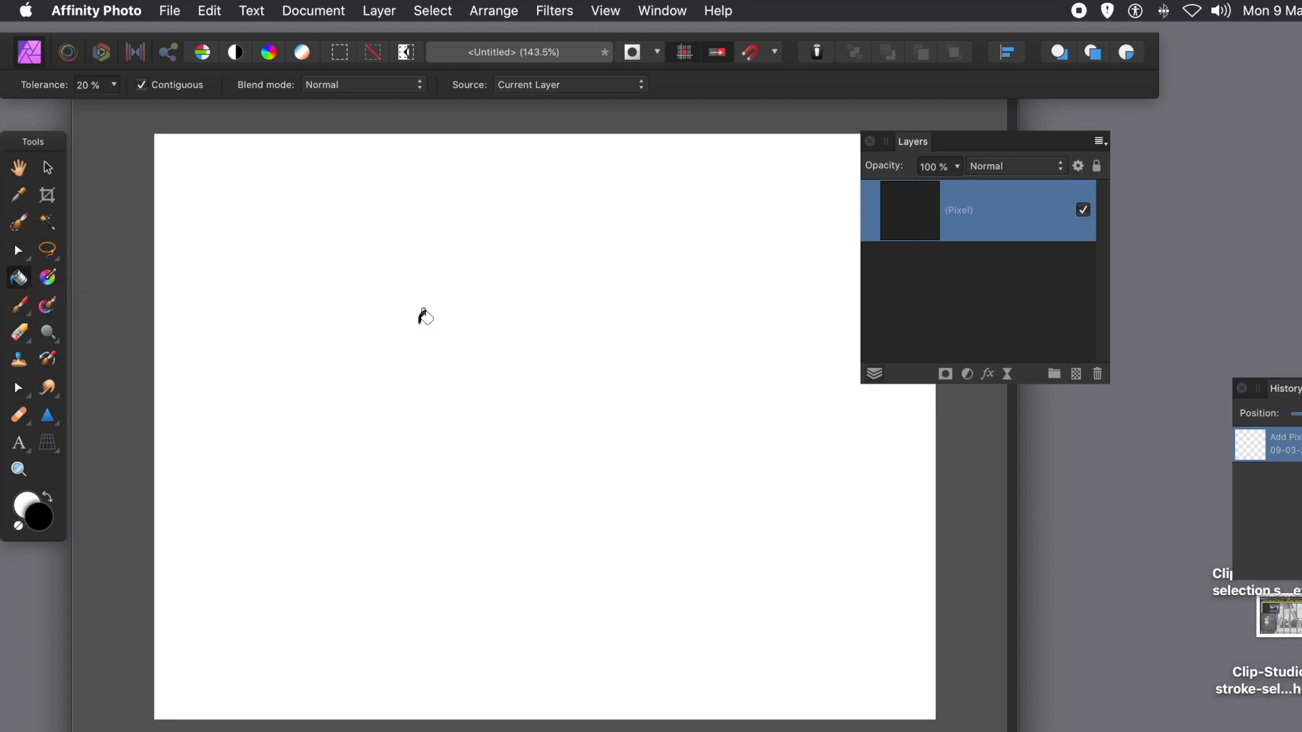
Flood-fill the pixel layer with black and open the Procedural Texture filter on it
left_click(426, 319)
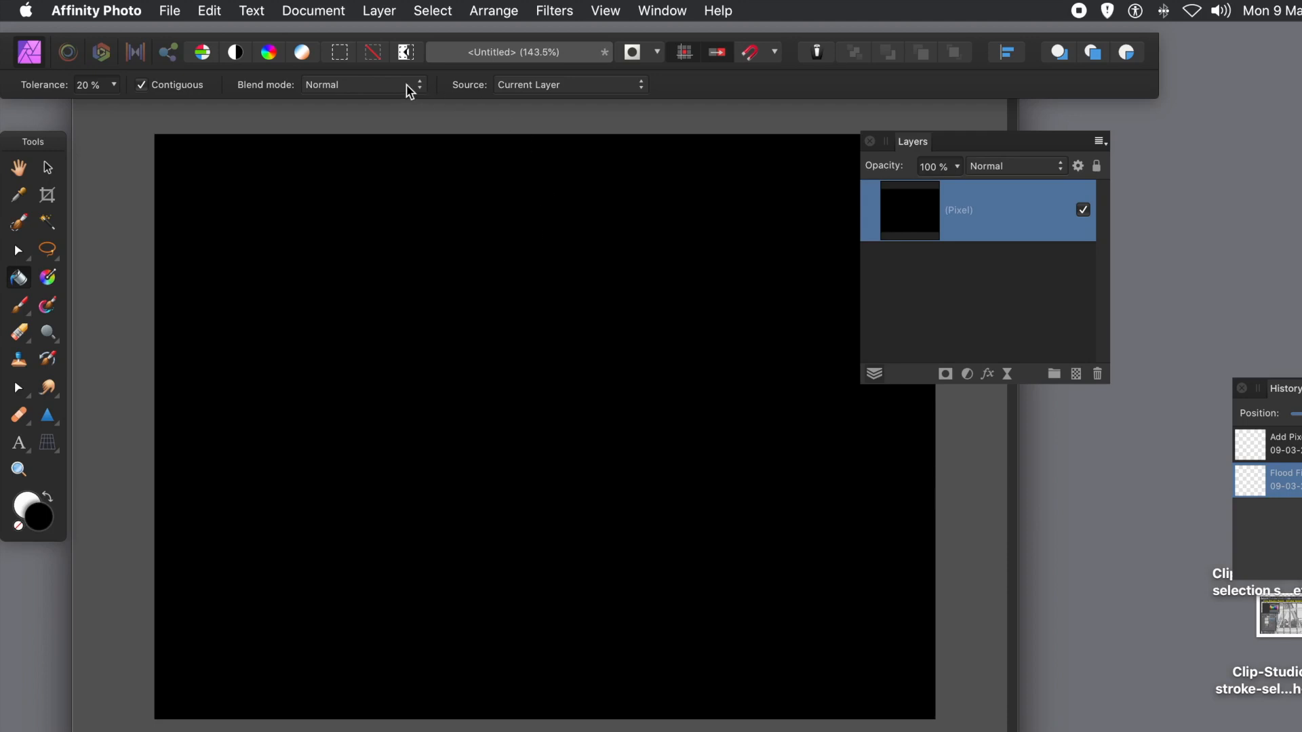
left_click(559, 11)
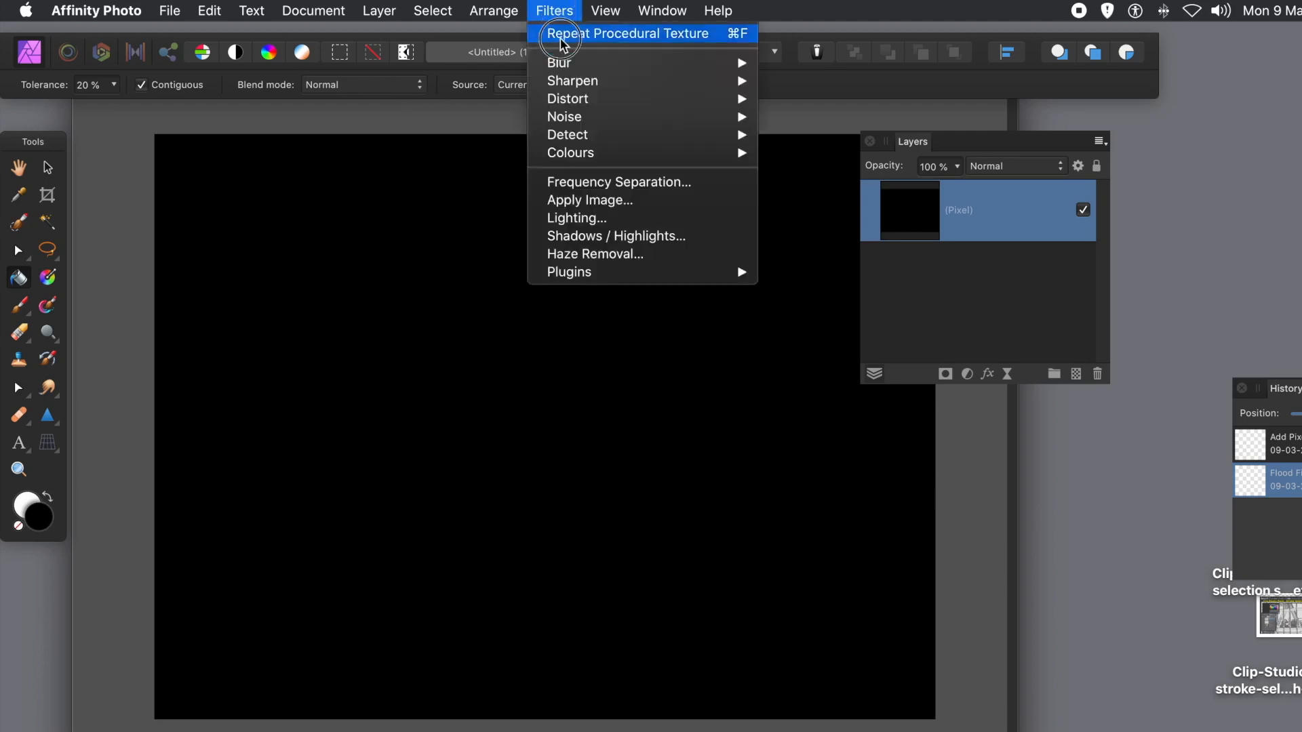
mouse_move(572, 163)
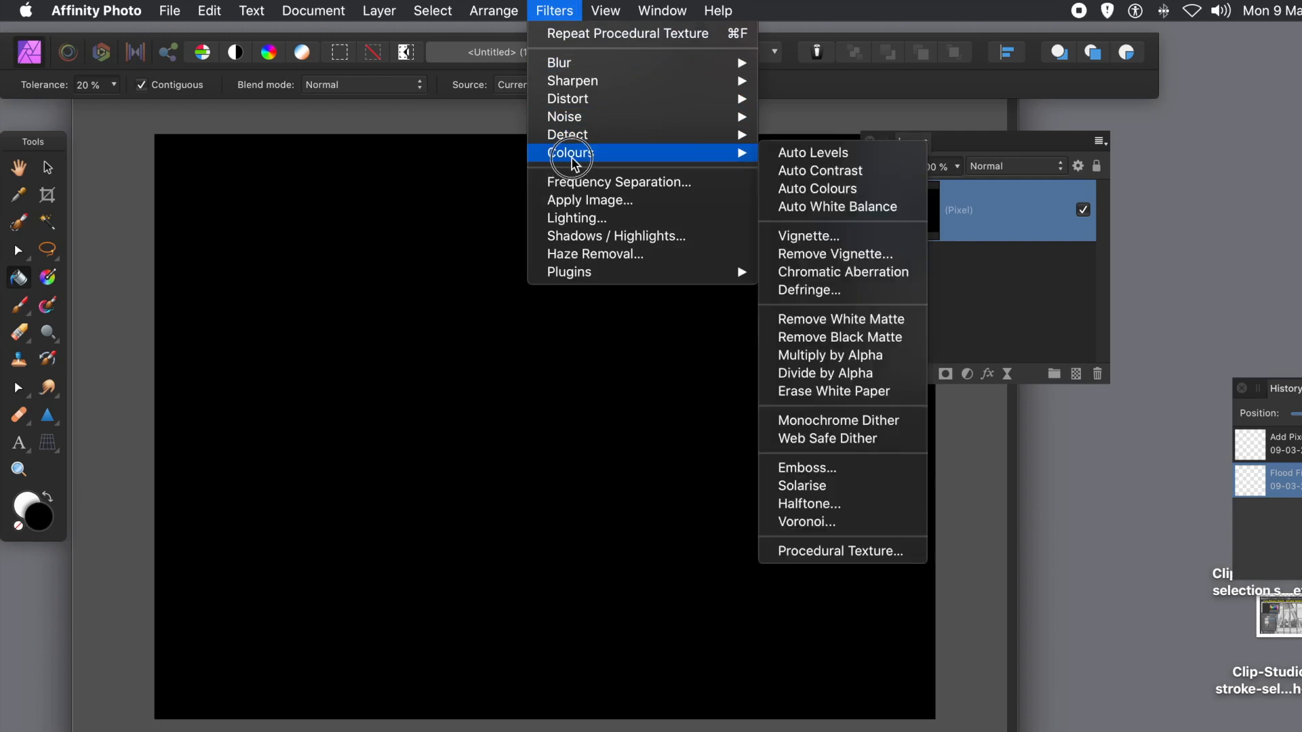
left_click(807, 553)
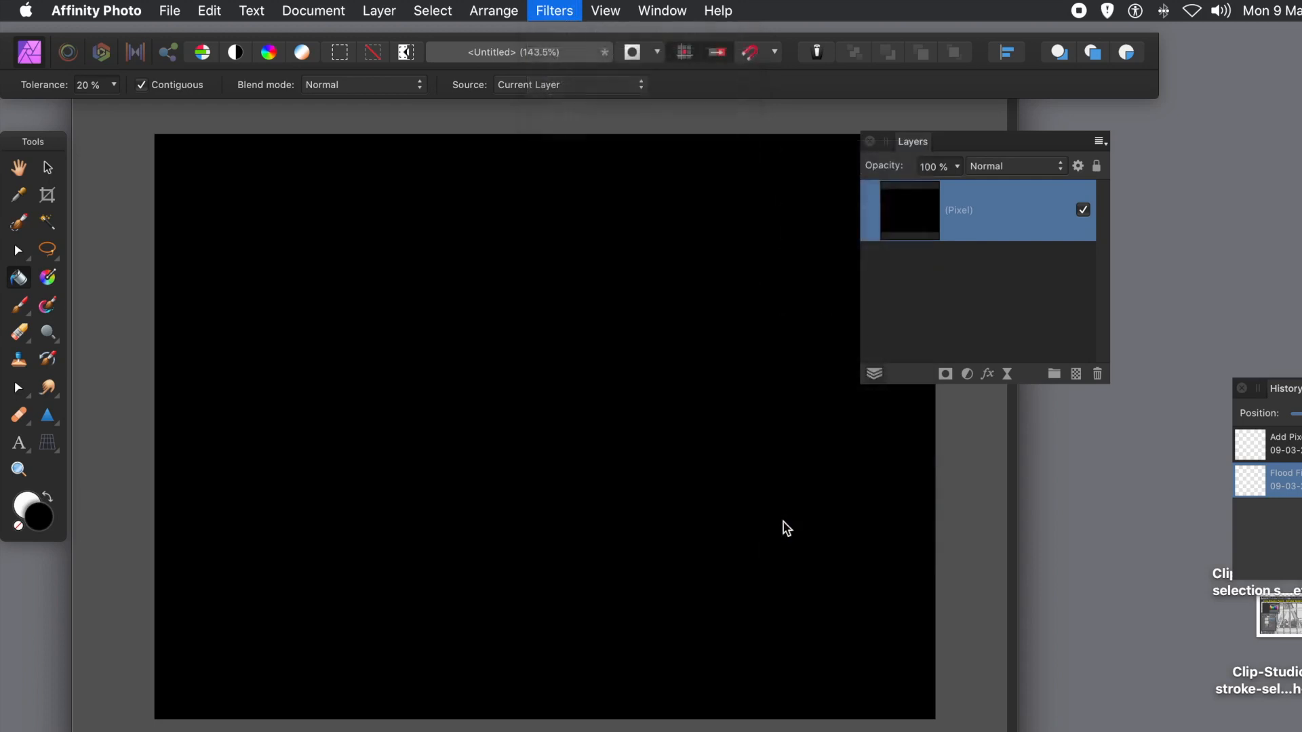
left_click_drag(567, 339, 524, 116)
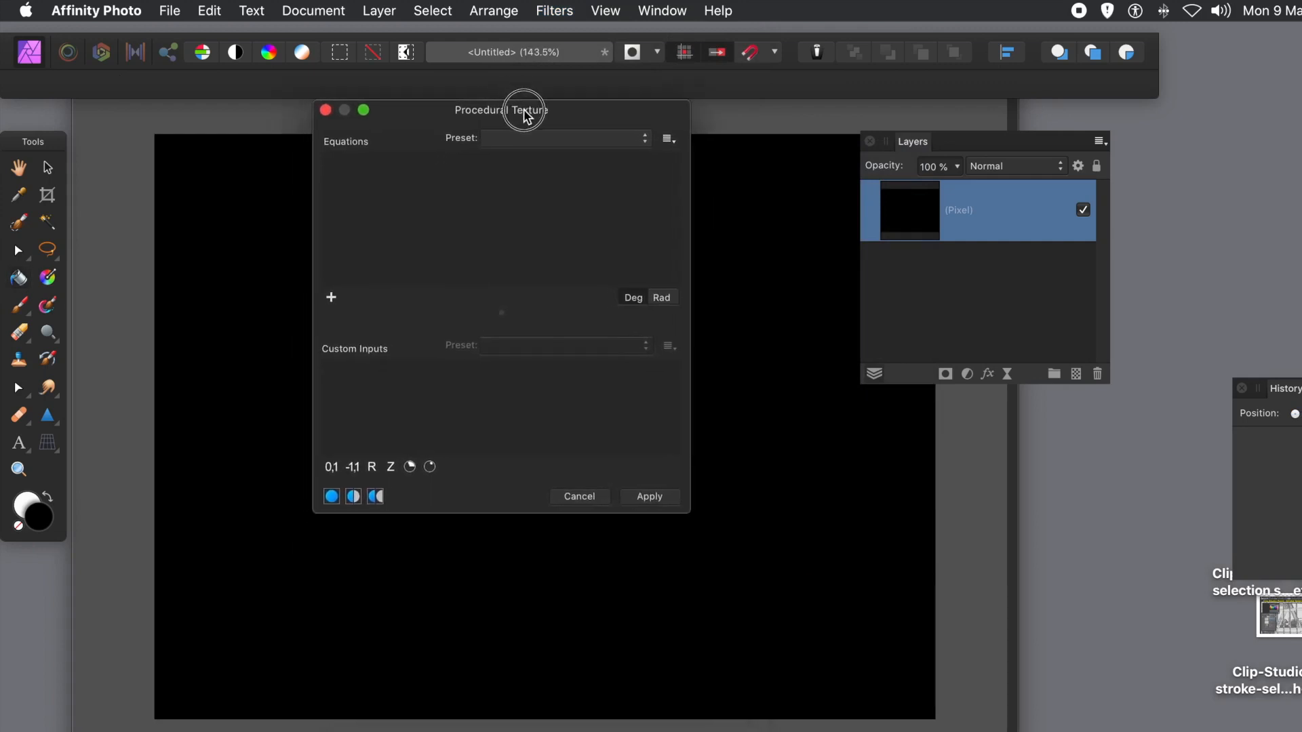
left_click(546, 138)
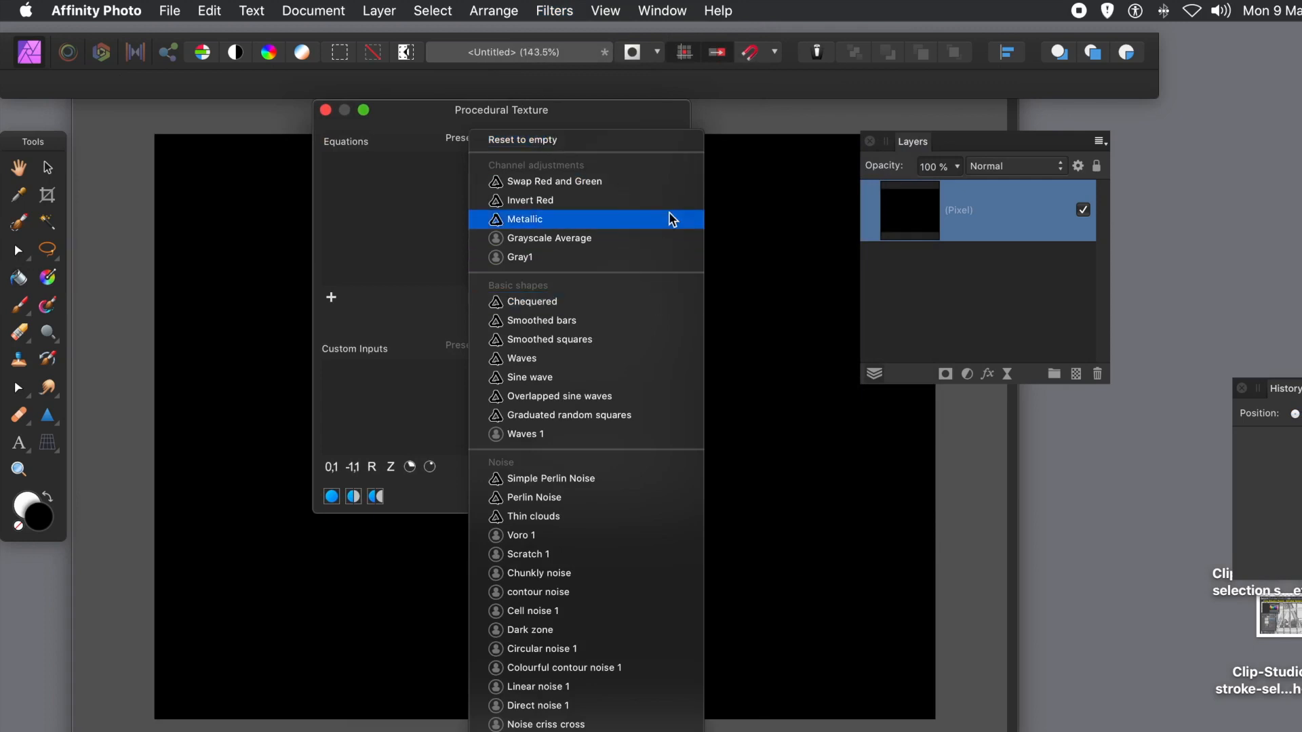
left_click(412, 197)
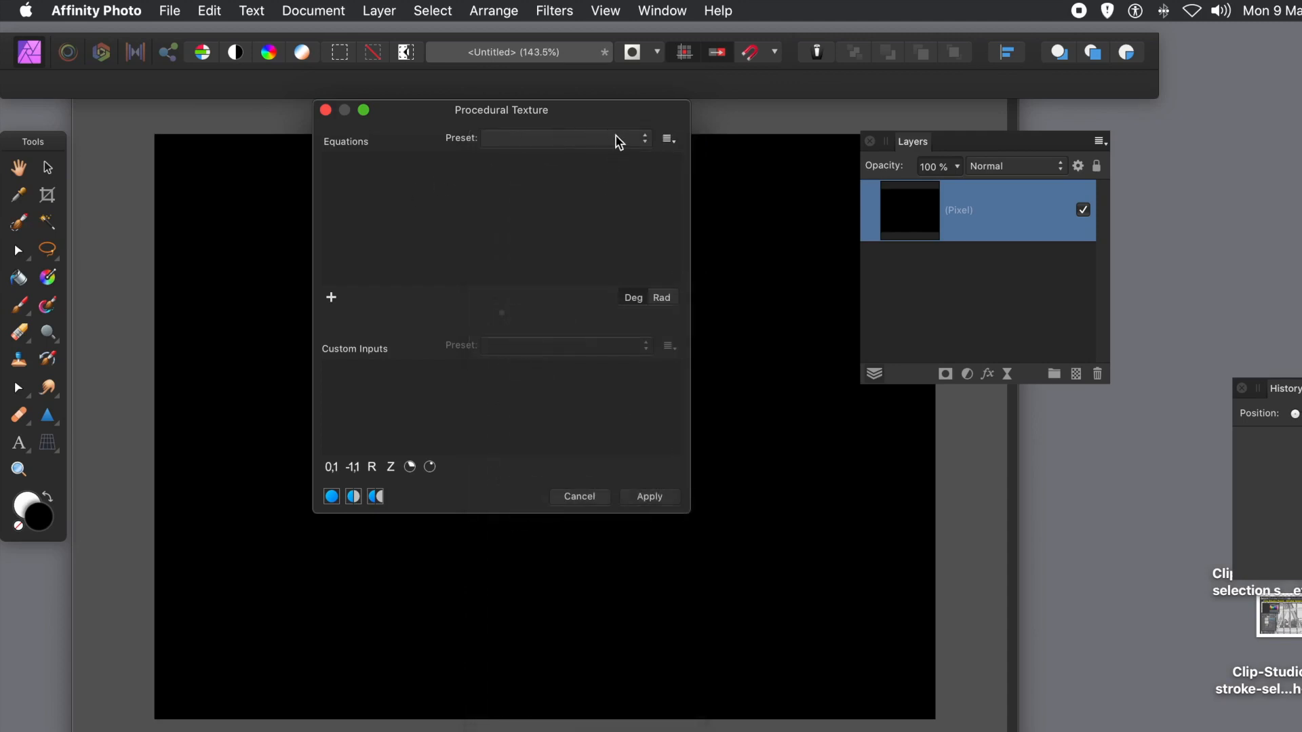
Add a red-channel equation and enter sin(c*10*sin(10*b*sin(10*a*sin((sqrt(rx*rx/e+ry*ry/f))/d))))
left_click(332, 299)
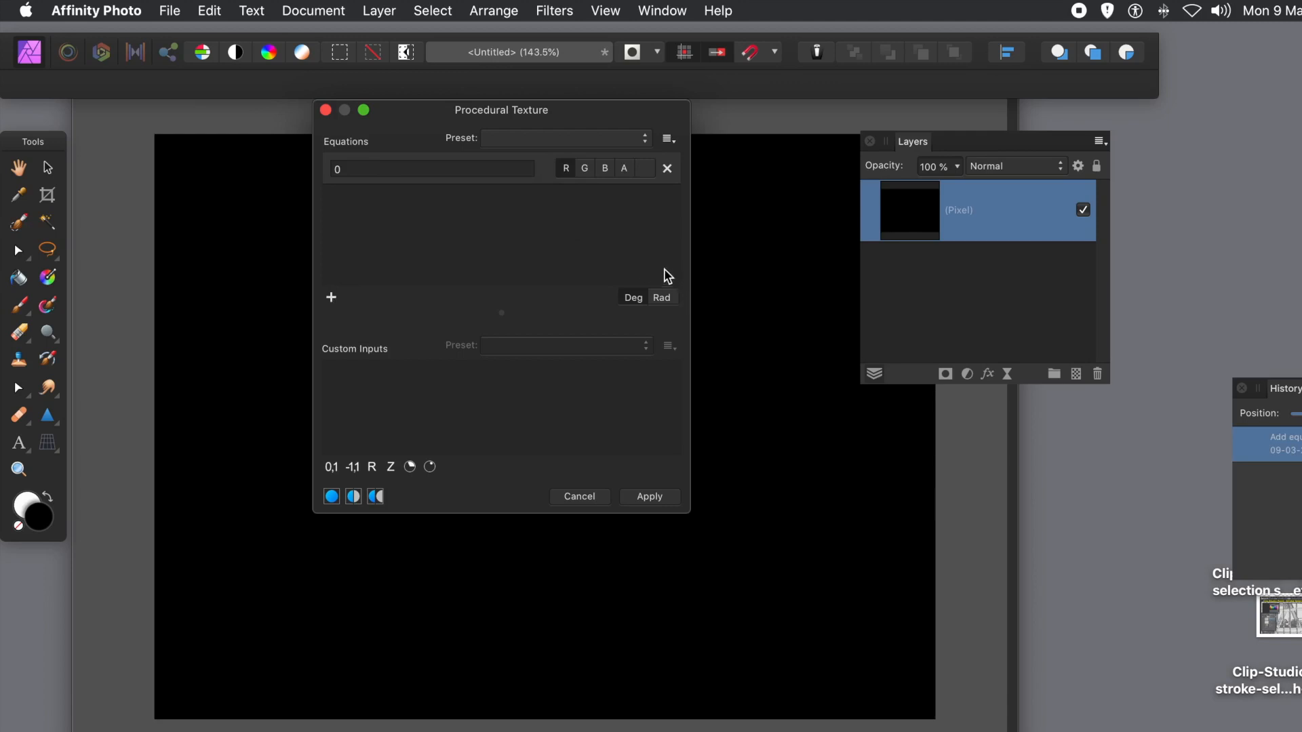
left_click_drag(694, 258, 969, 277)
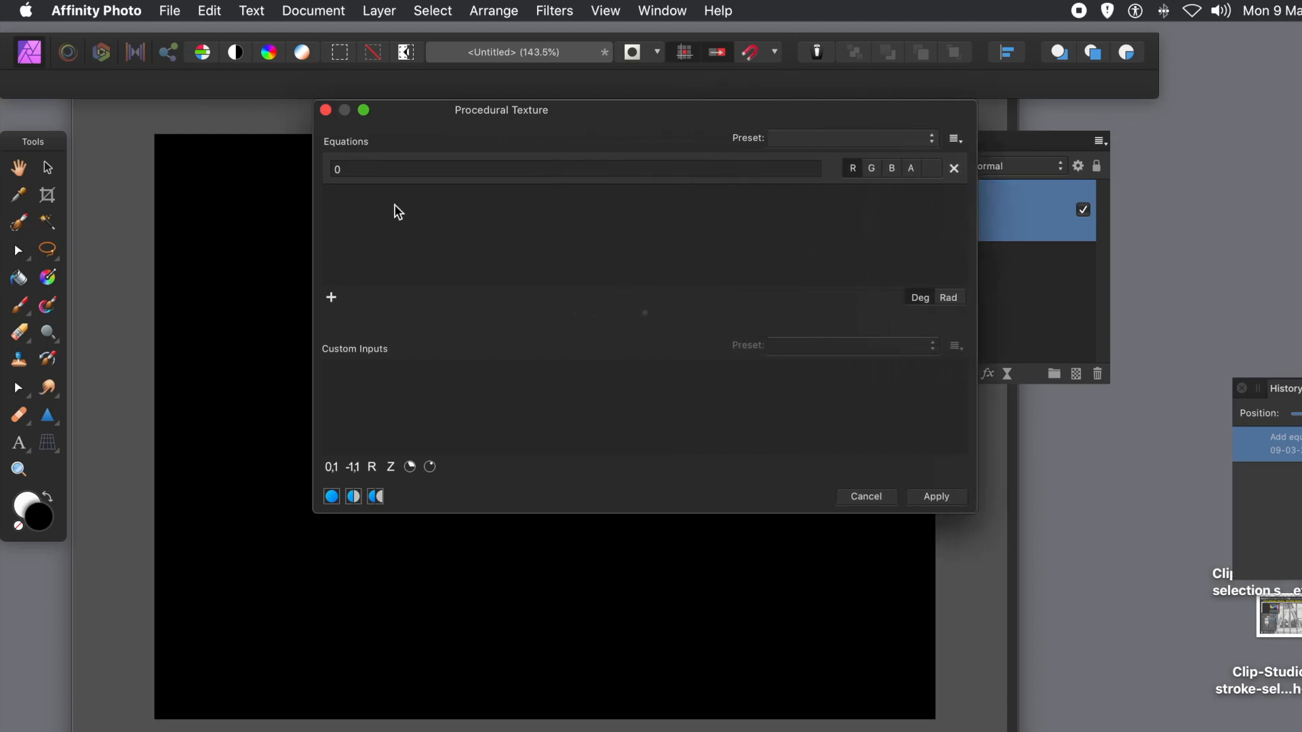
left_click(344, 172)
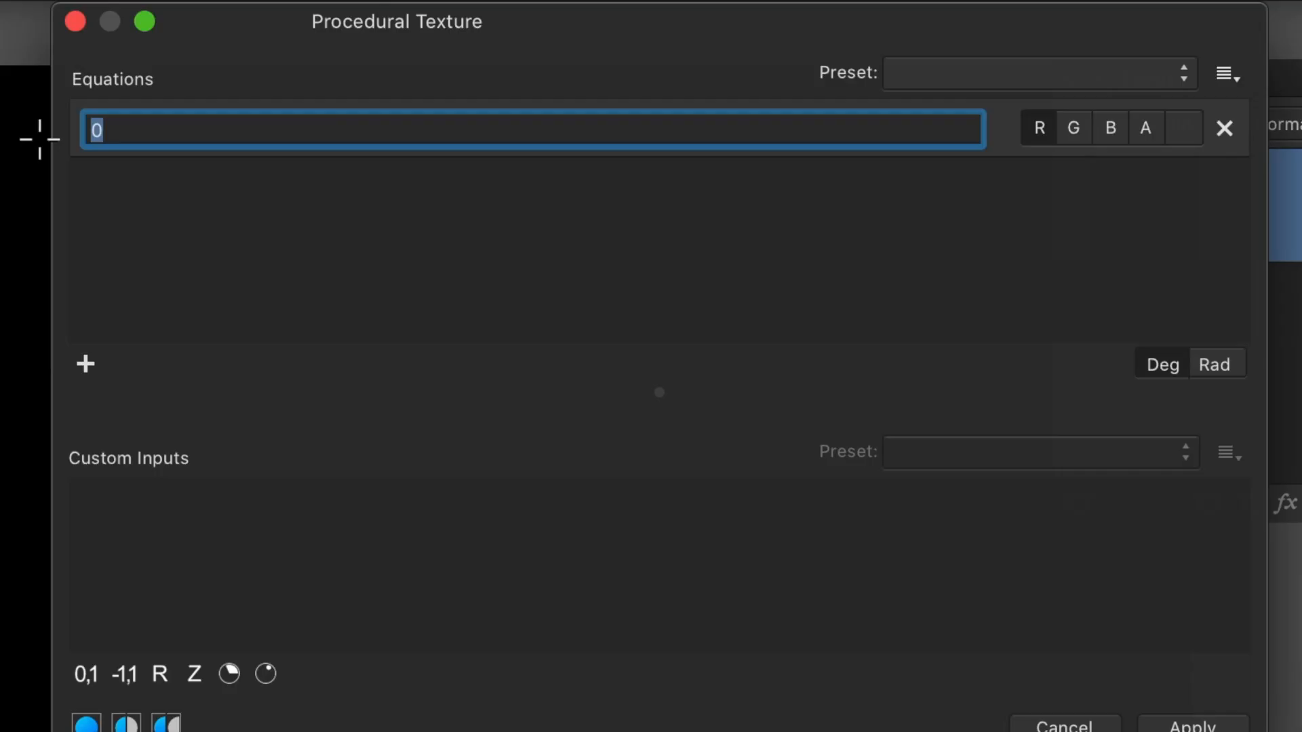
type("sin(c*10*sin(10*b*sin(10*a*sin((sqrt(rx*rx/e+ry*ry/f))/d))))")
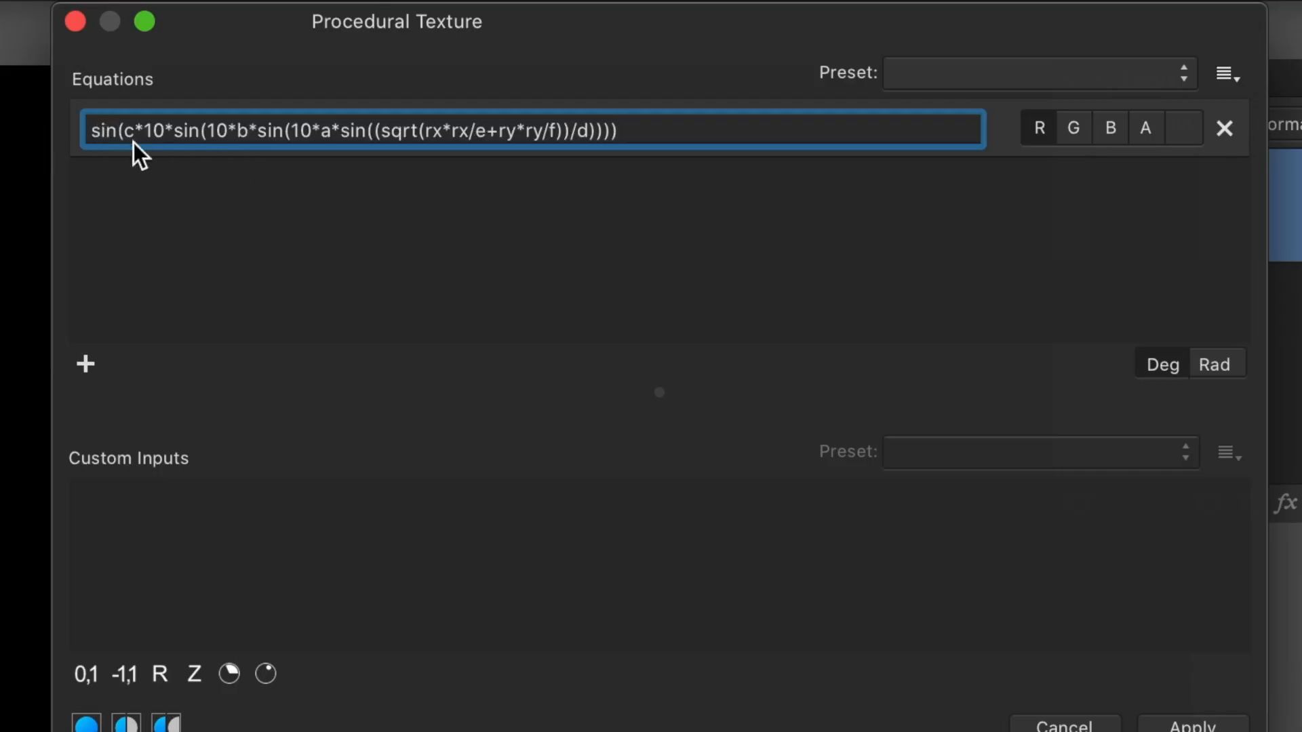
left_click(163, 131)
left_click(345, 193)
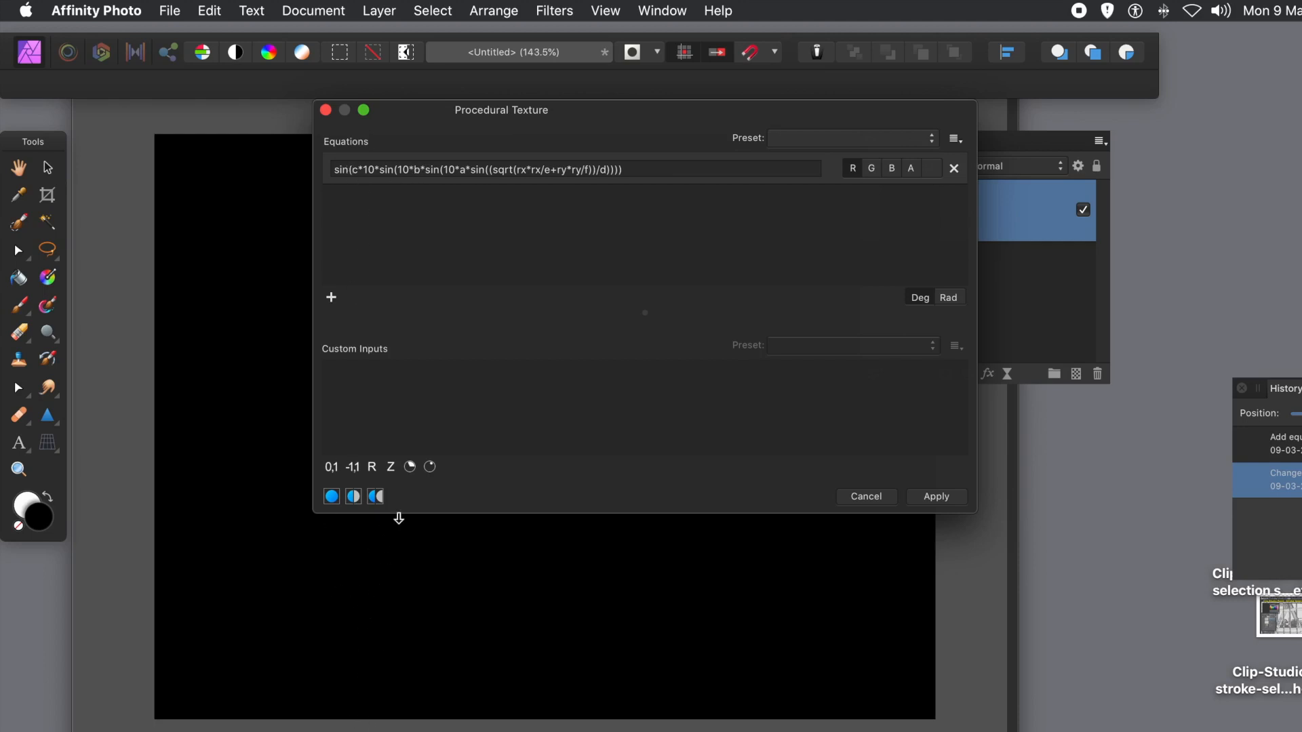
Add six real-number (R) custom inputs, a through f, for the equation's variables
left_click(372, 467)
left_click(372, 467)
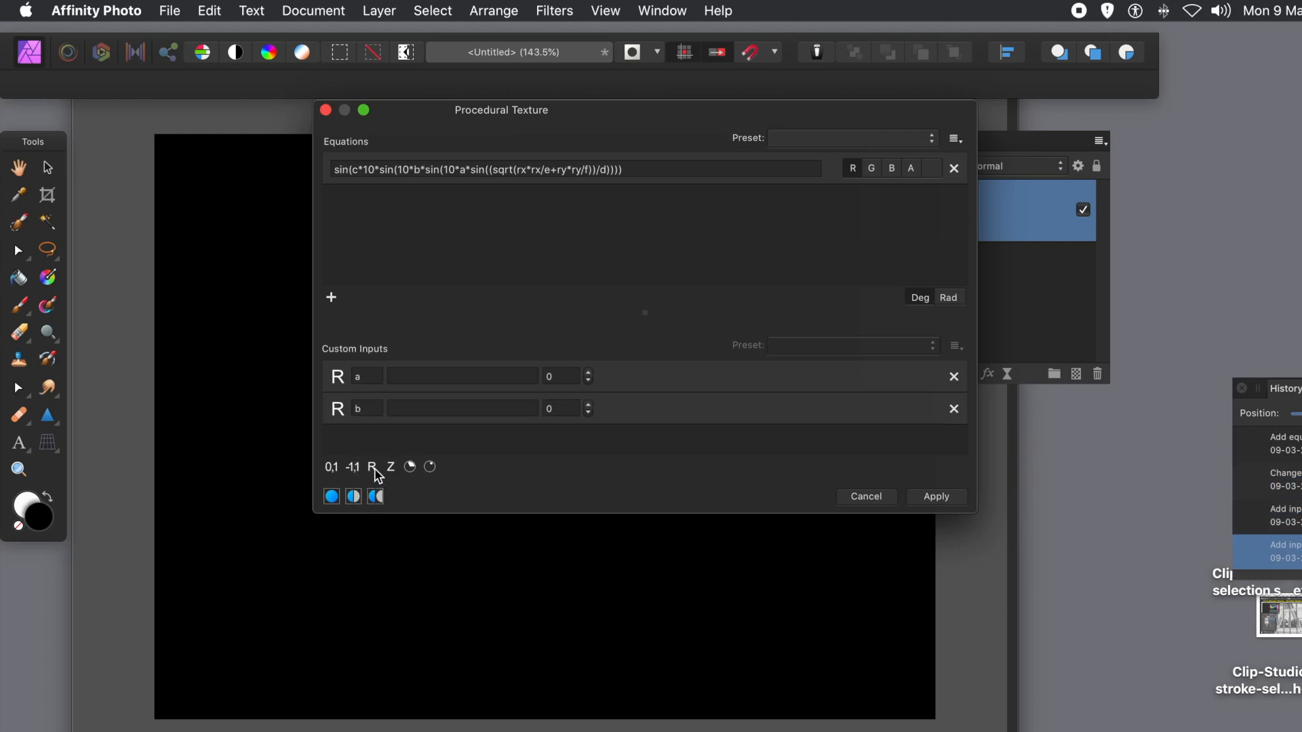
left_click(372, 467)
left_click(372, 467)
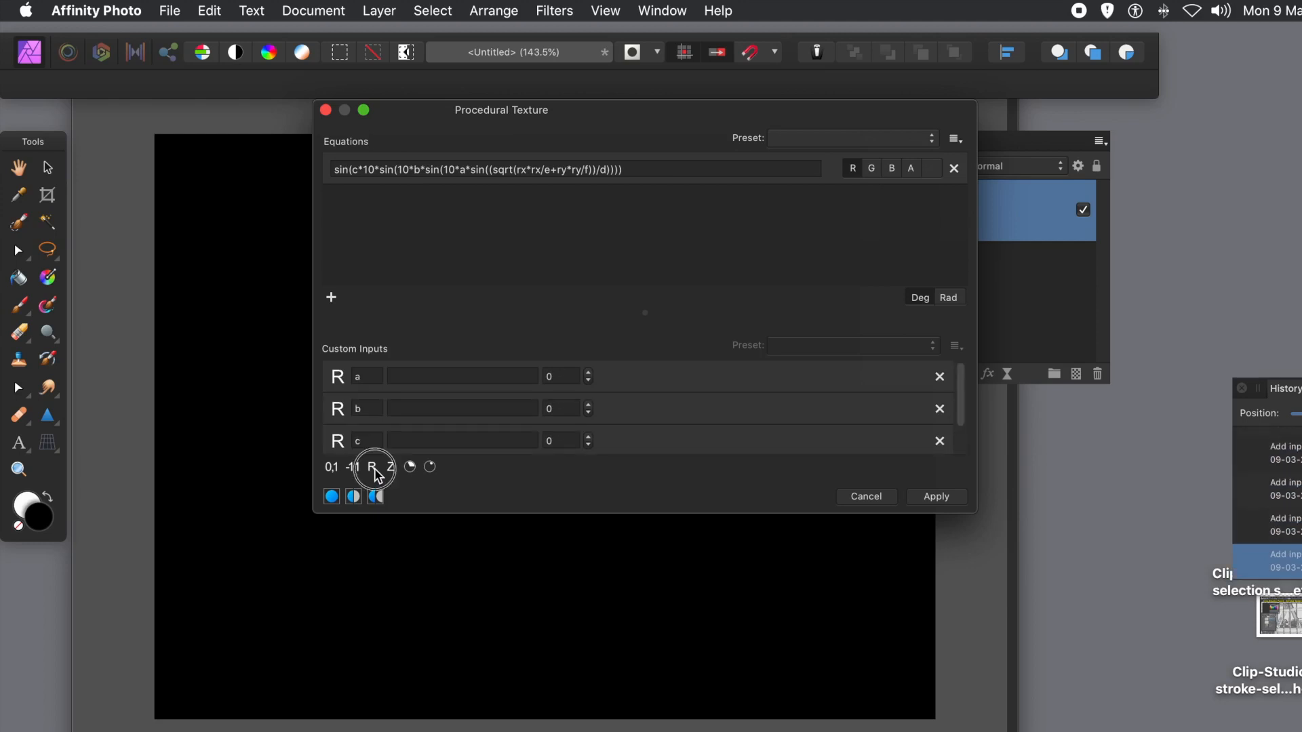
left_click(372, 468)
left_click_drag(959, 394, 973, 438)
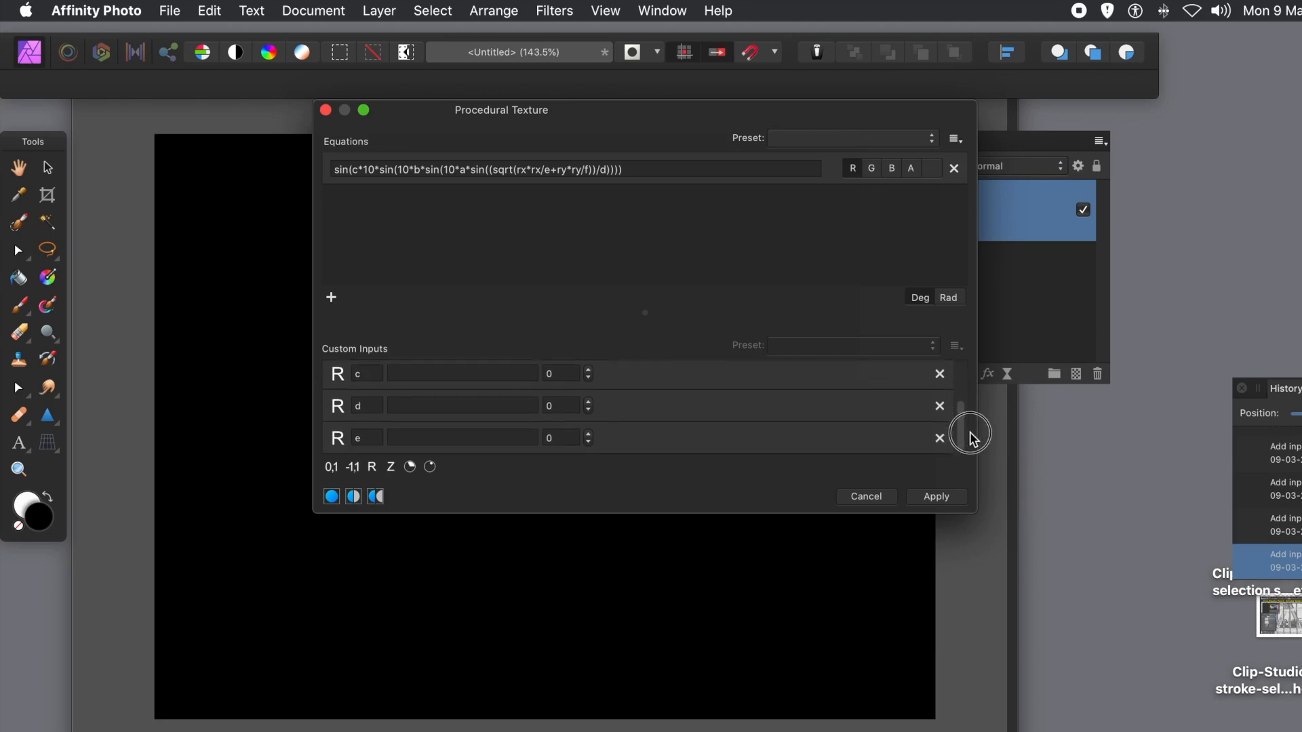
left_click(375, 468)
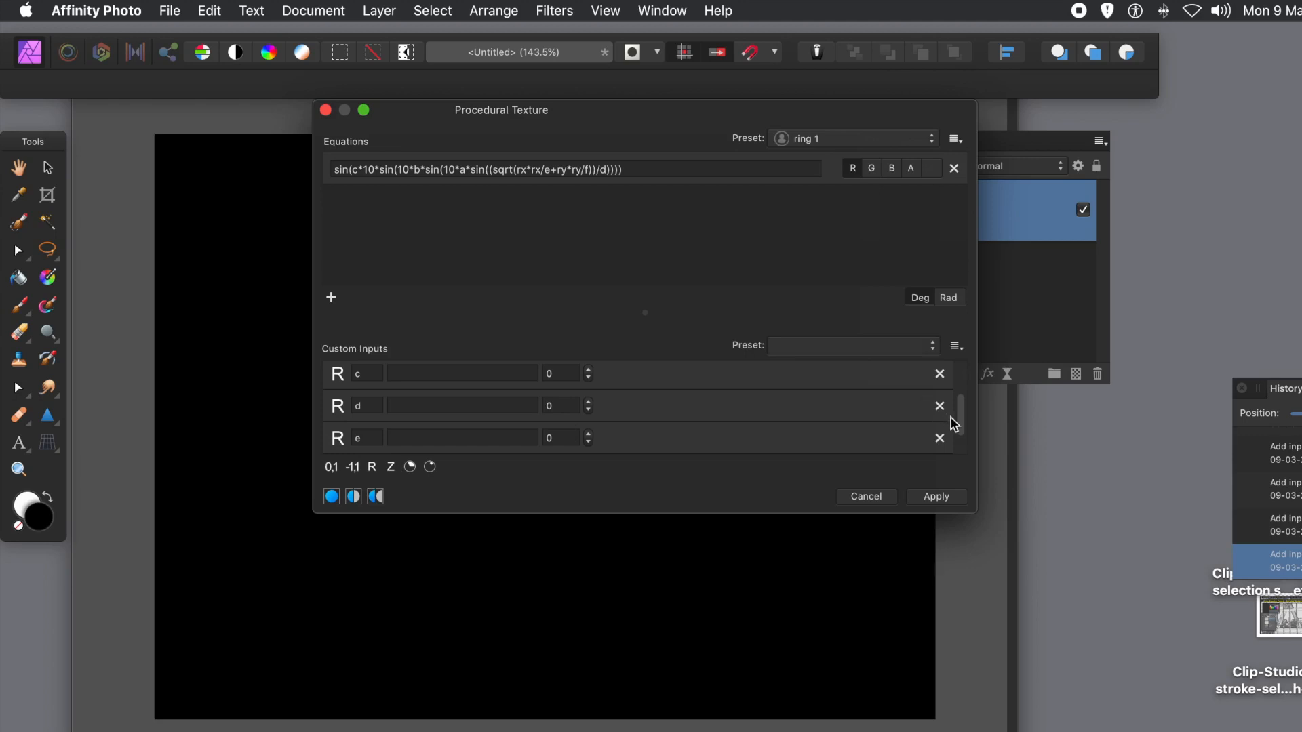
Set custom inputs a and b to 2 and c to 4
left_click_drag(959, 419, 959, 378)
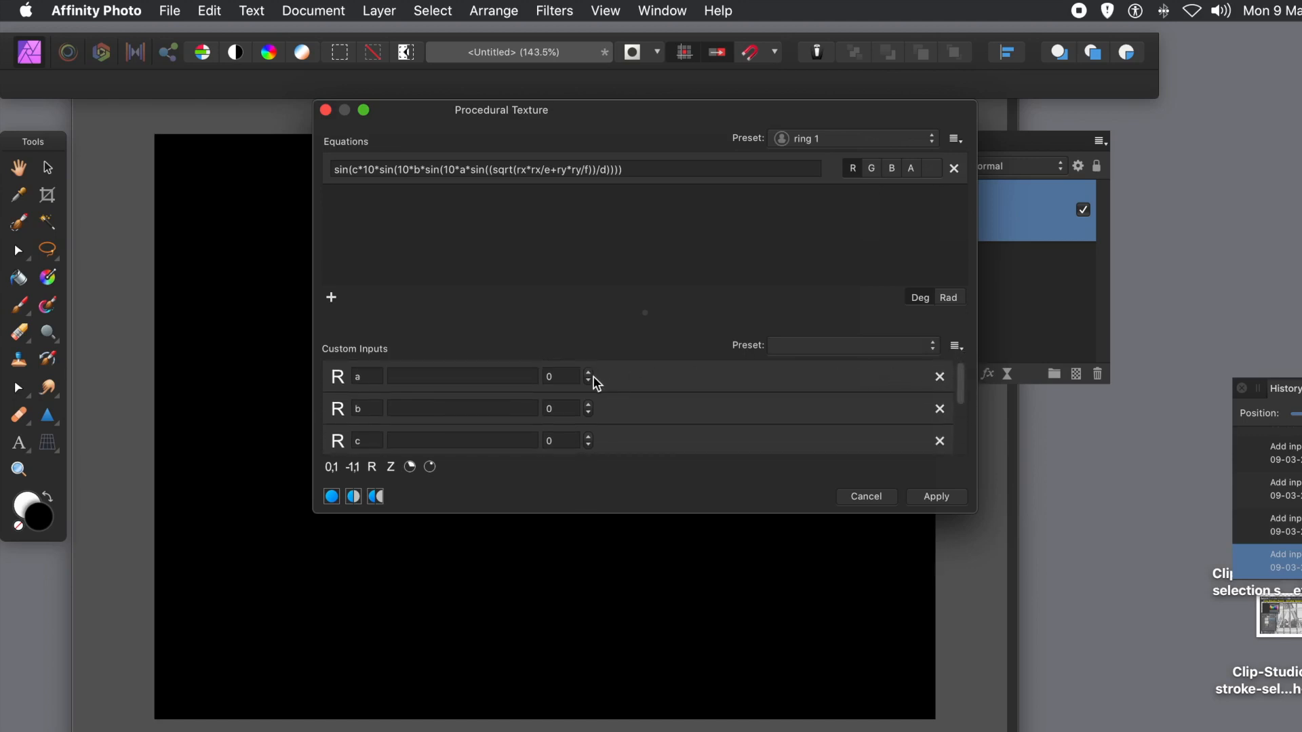
left_click(588, 373)
left_click(588, 372)
left_click(588, 405)
left_click(588, 405)
left_click(588, 437)
left_click(588, 438)
left_click(588, 438)
left_click(588, 438)
Set custom inputs d and e to 2 and raise f above zero
left_click_drag(959, 392, 958, 419)
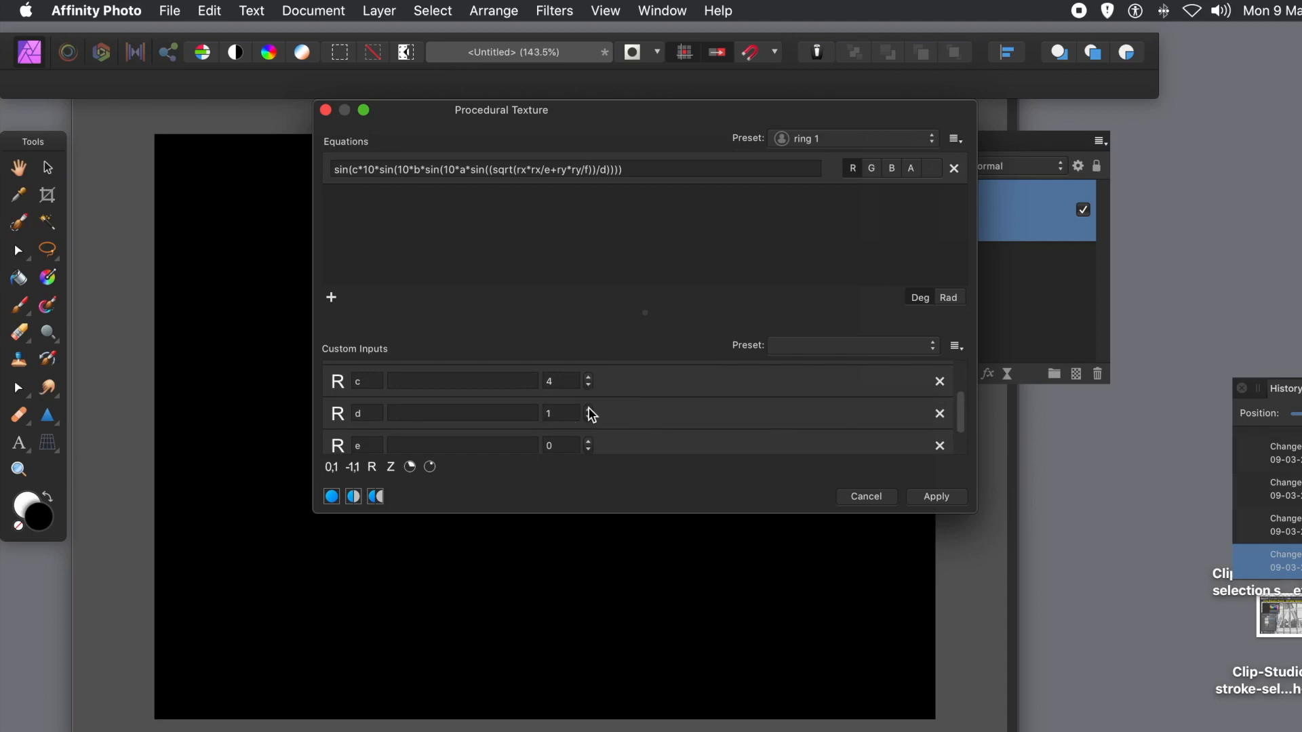
left_click(588, 441)
left_click(588, 441)
left_click_drag(962, 411, 956, 427)
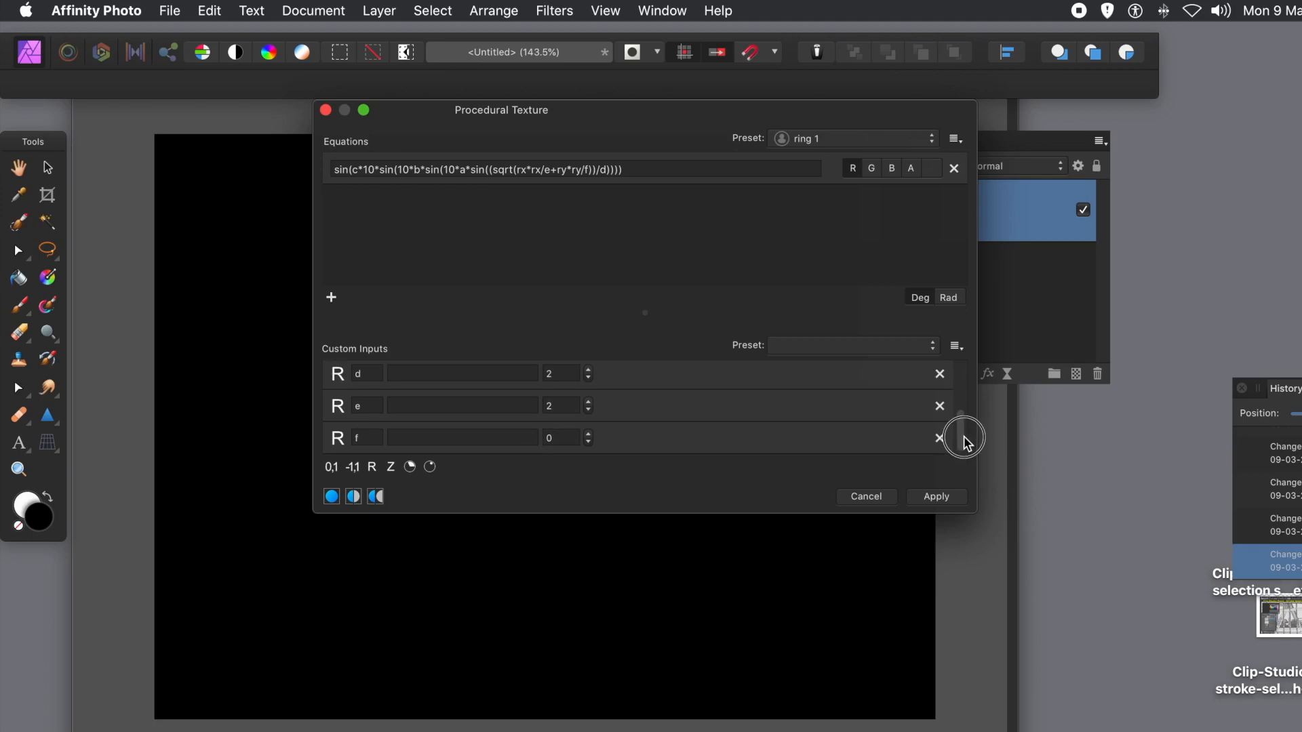
left_click(588, 435)
left_click(589, 435)
Move the texture dialog off part of the canvas and set custom inputs f to 11 and e to 7
left_click_drag(495, 124, 749, 134)
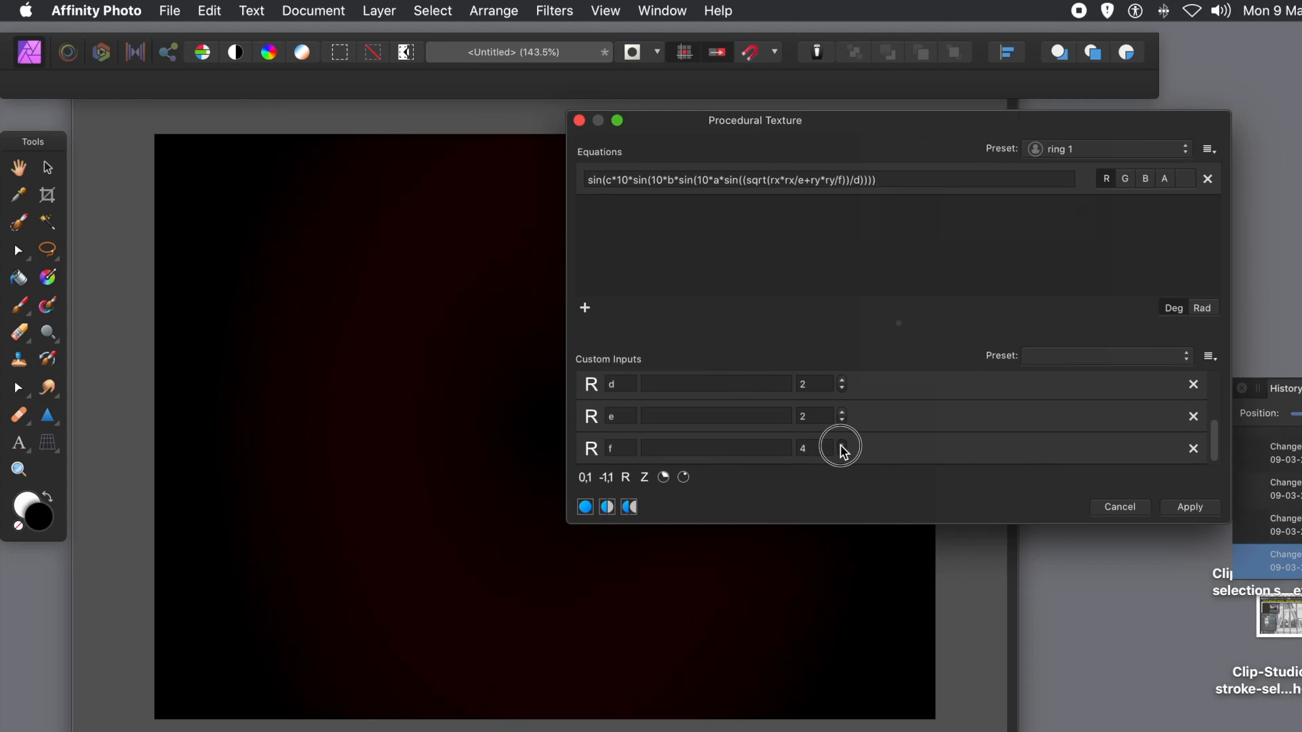
left_click(841, 445)
left_click(841, 446)
left_click(843, 413)
left_click(843, 413)
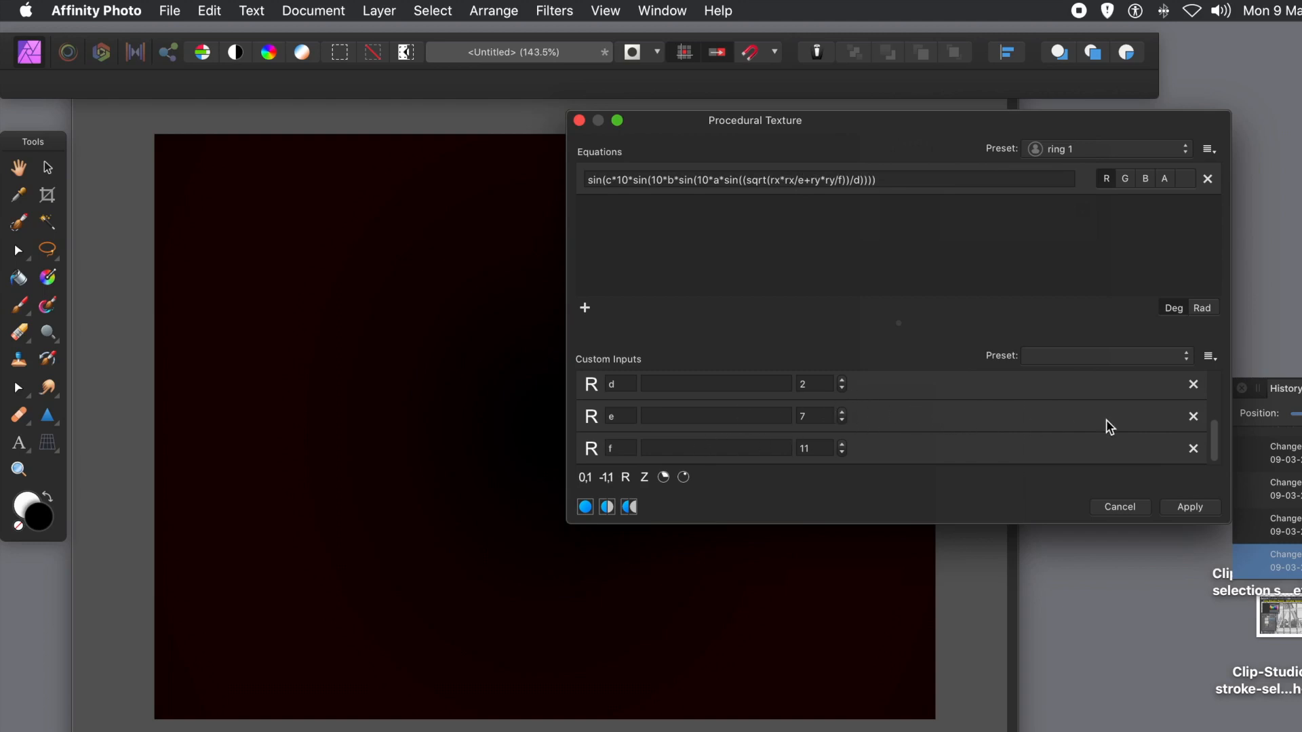
Increase custom input d to 14 and c to 12
mouse_move(1214, 424)
left_mouse_down()
mouse_move(1197, 378)
mouse_move(1211, 408)
left_mouse_up()
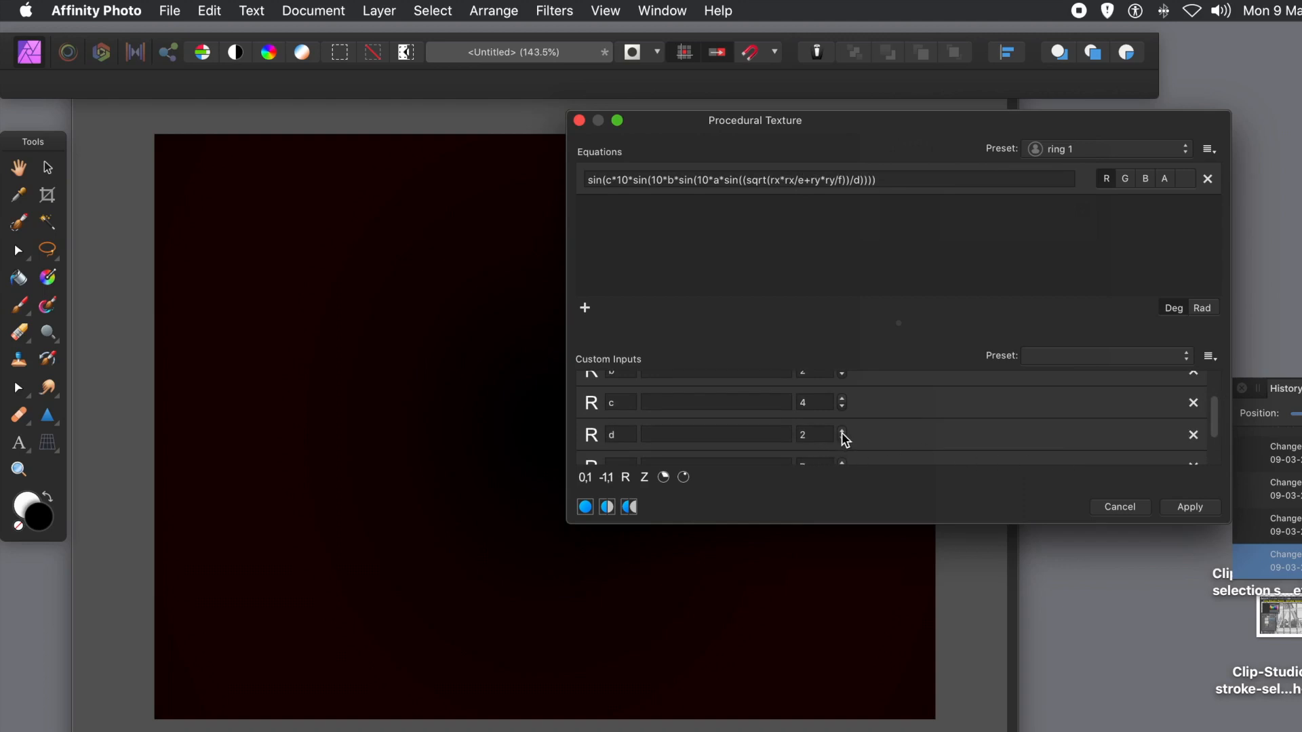
left_click(842, 432)
left_click(842, 431)
left_click(843, 400)
left_click(843, 399)
left_click(843, 400)
left_click(843, 400)
left_click(843, 399)
Increase custom input b to 11 and a to 7 to strengthen the red gradient
left_click_drag(1217, 422, 1210, 390)
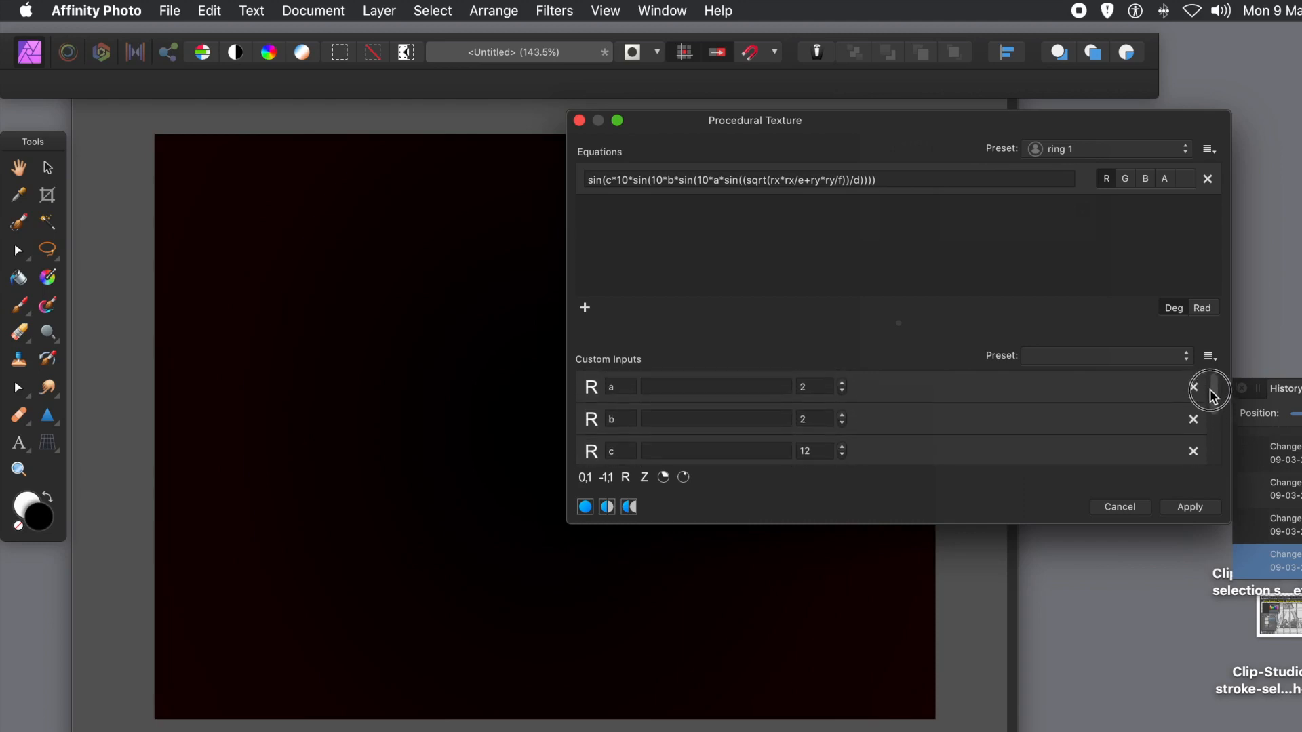
left_click(844, 415)
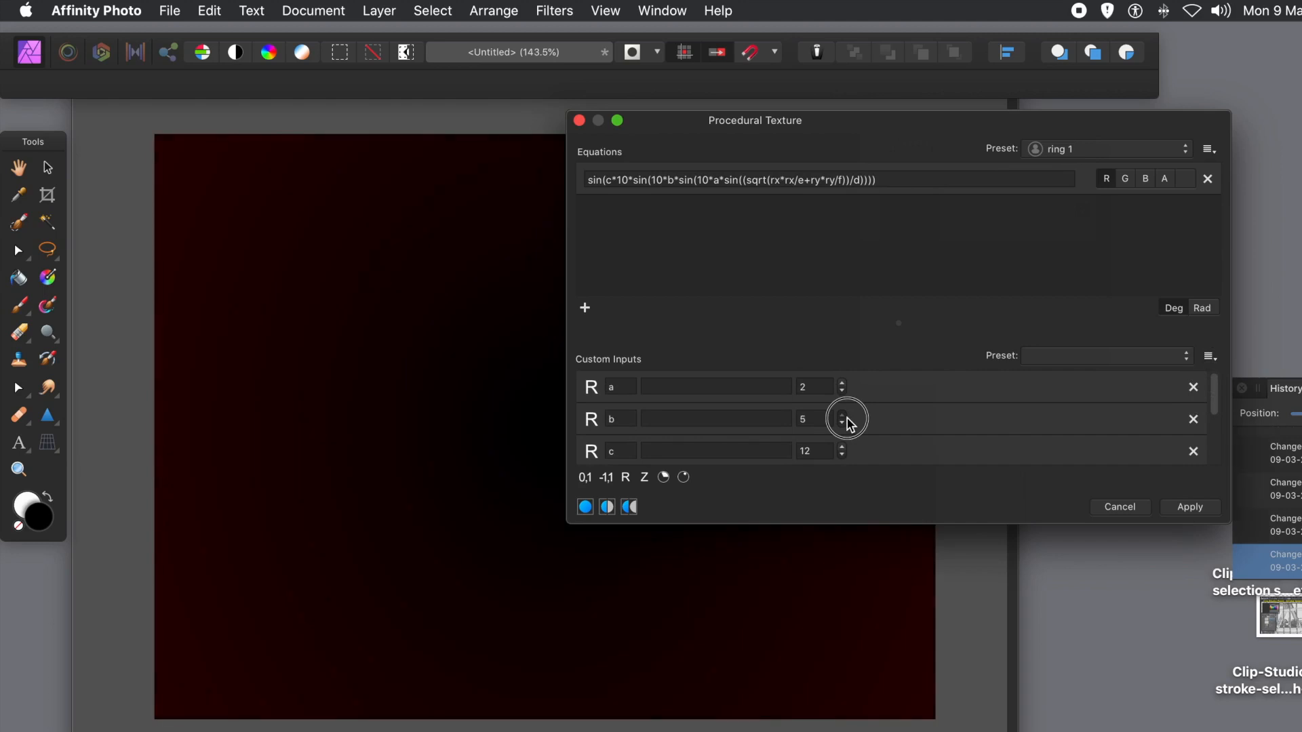
left_click(844, 416)
left_click(844, 416)
left_click(844, 415)
left_click(843, 415)
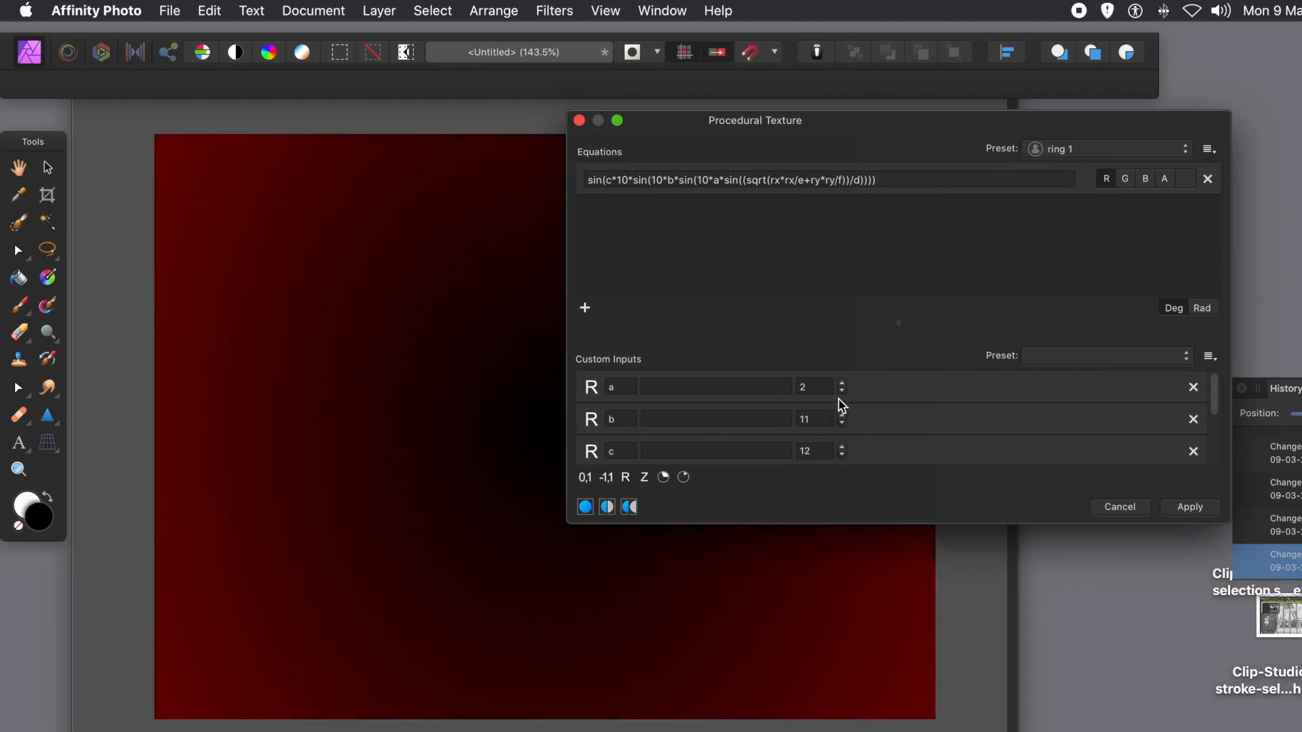
left_click(843, 383)
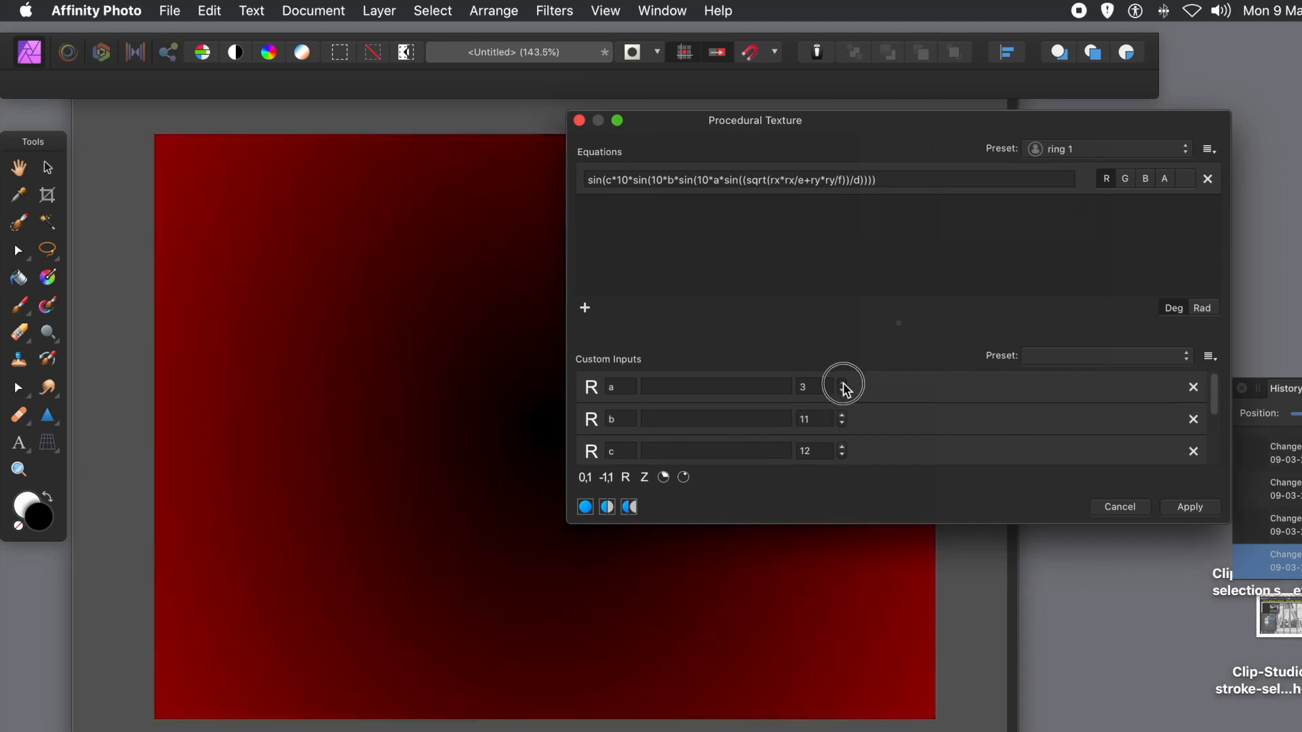
left_click(843, 384)
left_click(843, 384)
left_click(843, 384)
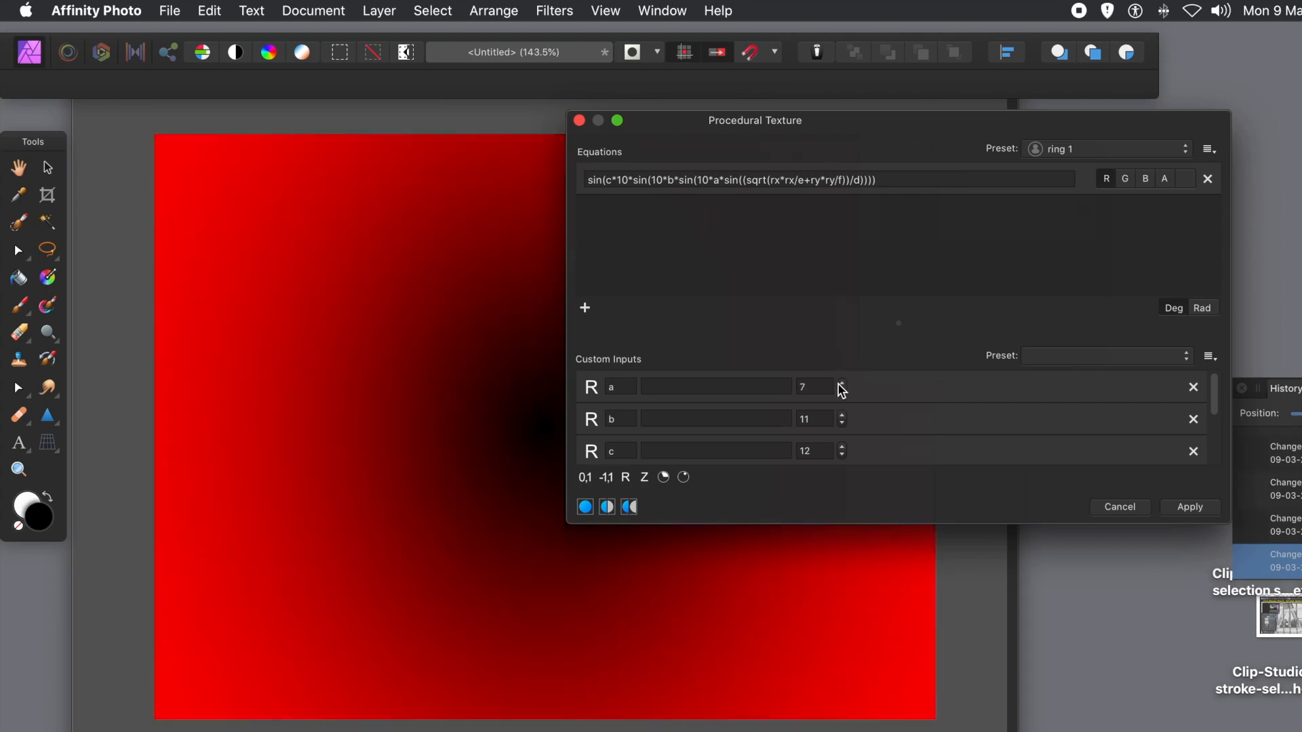
Reposition the texture dialog slightly and adjust custom input b down to 7 and back up to 9
left_click_drag(689, 122, 677, 146)
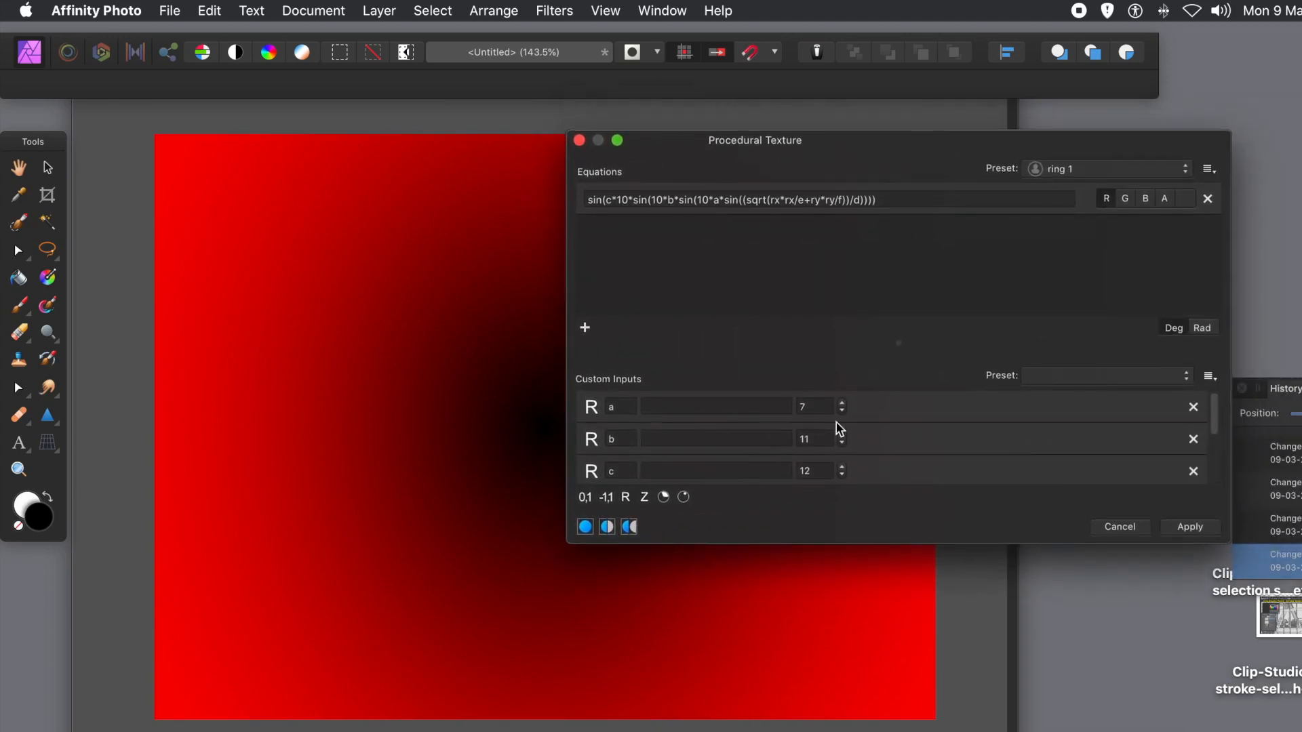
left_click(843, 443)
left_click(843, 444)
left_click(843, 443)
left_click(843, 443)
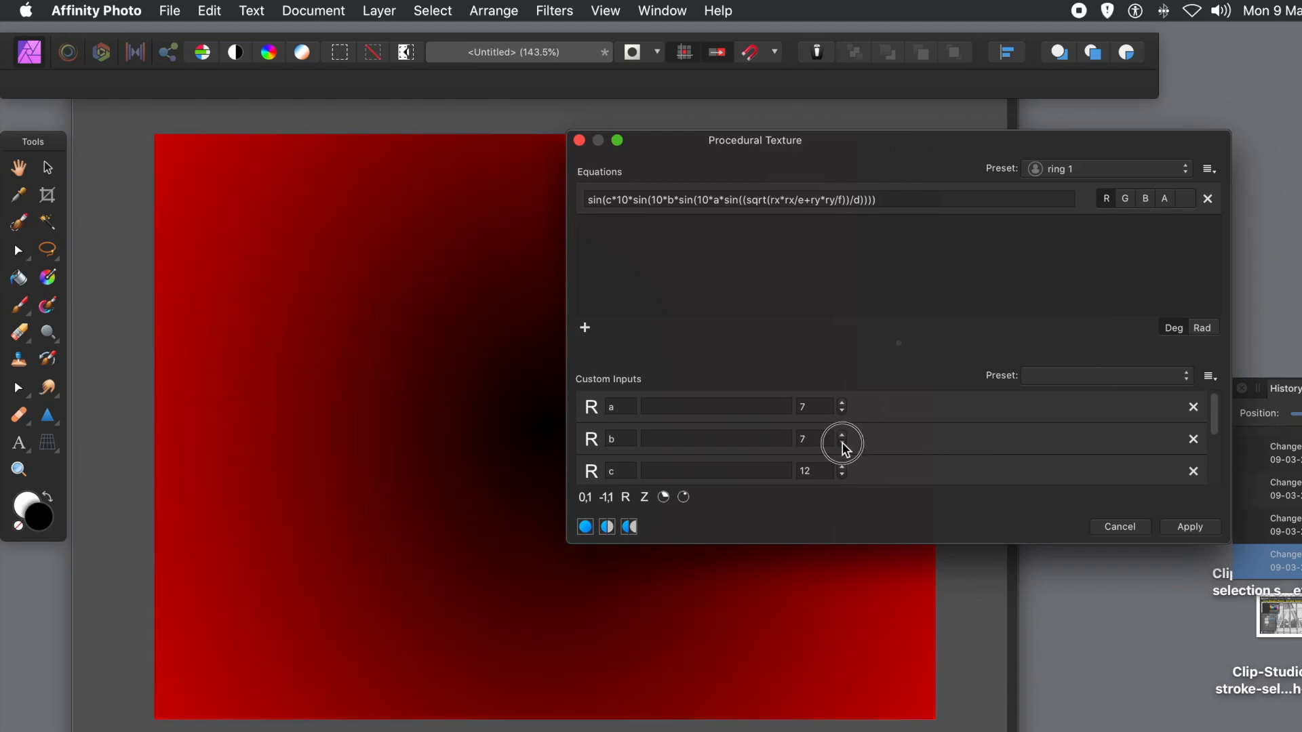
left_click(842, 436)
left_click(843, 435)
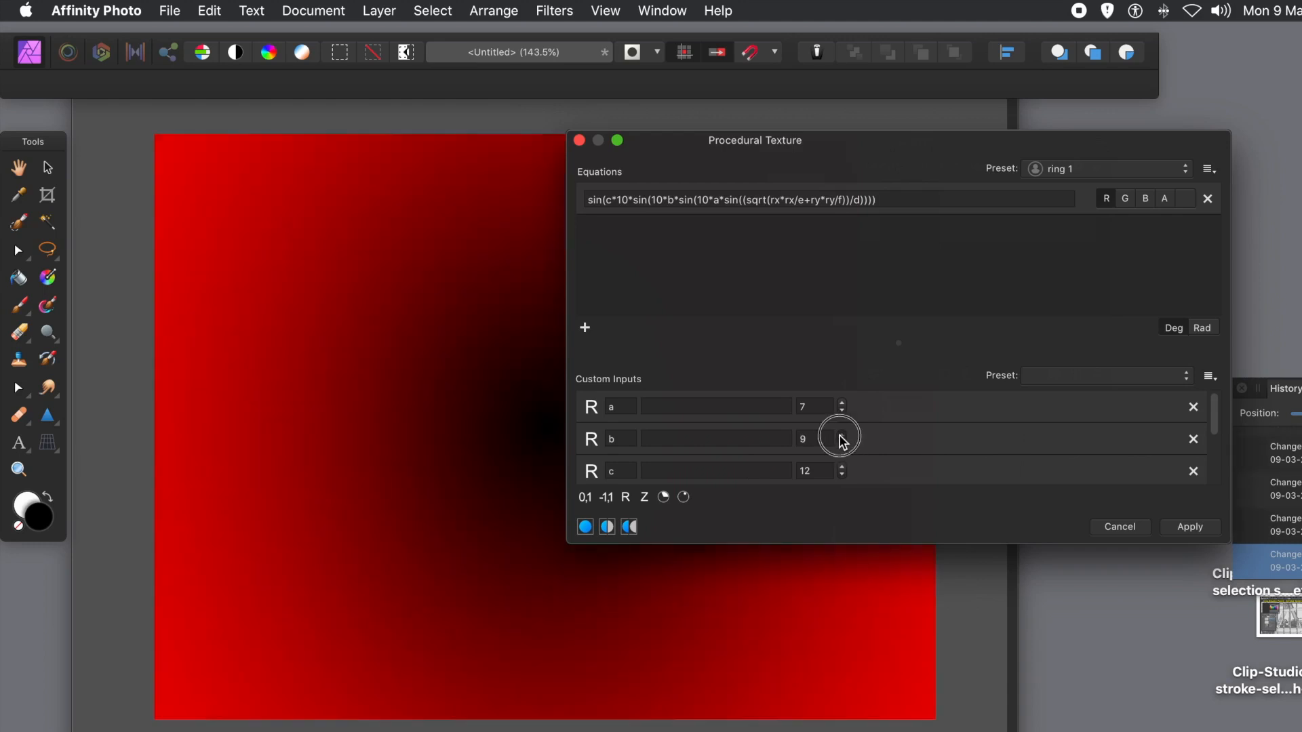
Vary custom input a and set it to 15
left_click(843, 411)
left_click(842, 410)
left_click(842, 410)
left_click(843, 404)
left_click(843, 404)
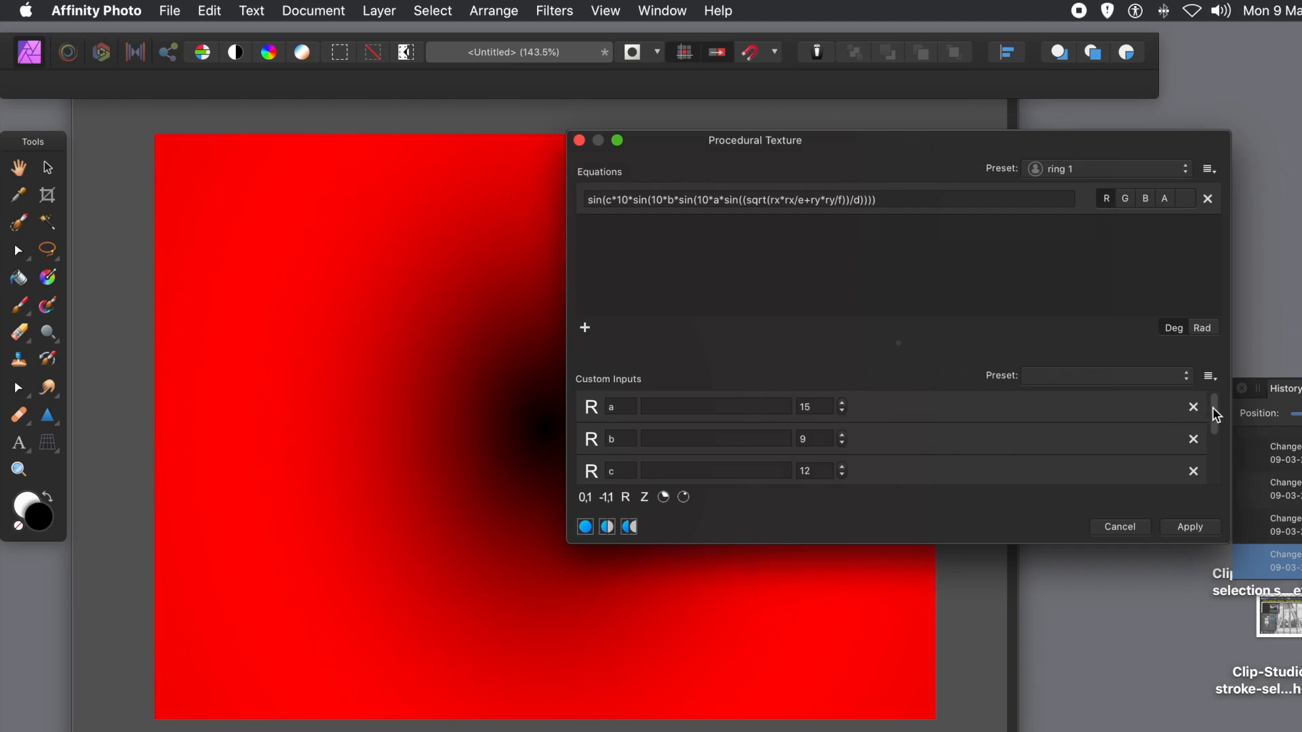
Lower custom input d step by step to 0
left_click_drag(1215, 414, 1215, 466)
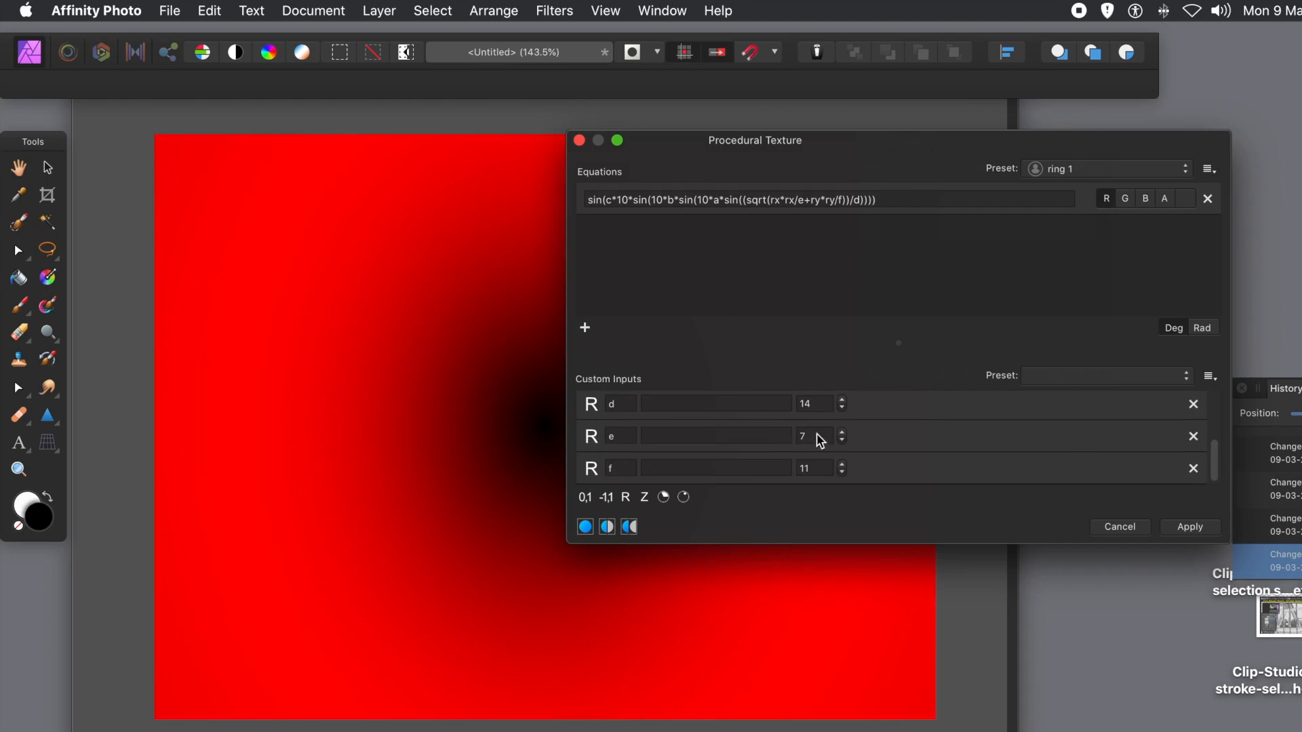
left_click(842, 407)
left_click(843, 408)
left_click(842, 408)
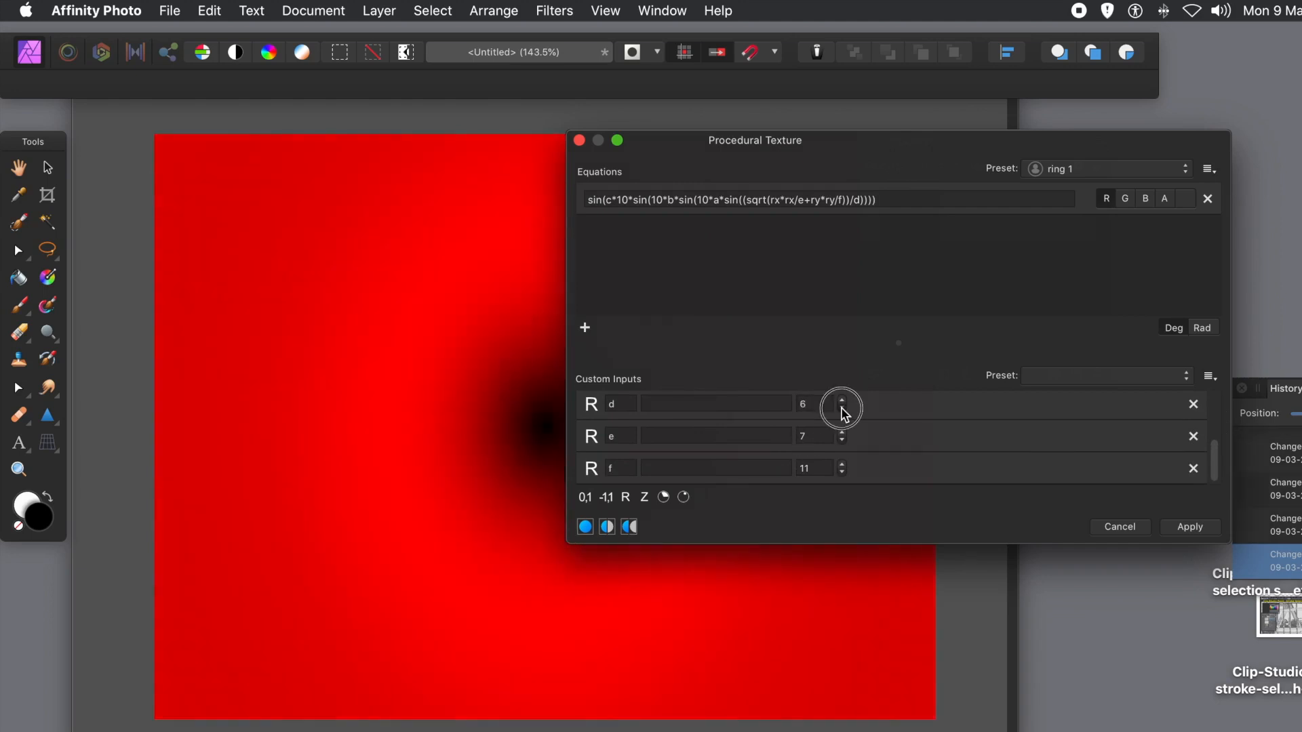
left_click(843, 407)
left_click(842, 408)
left_click(842, 408)
left_click(842, 407)
left_click(842, 408)
left_click(842, 407)
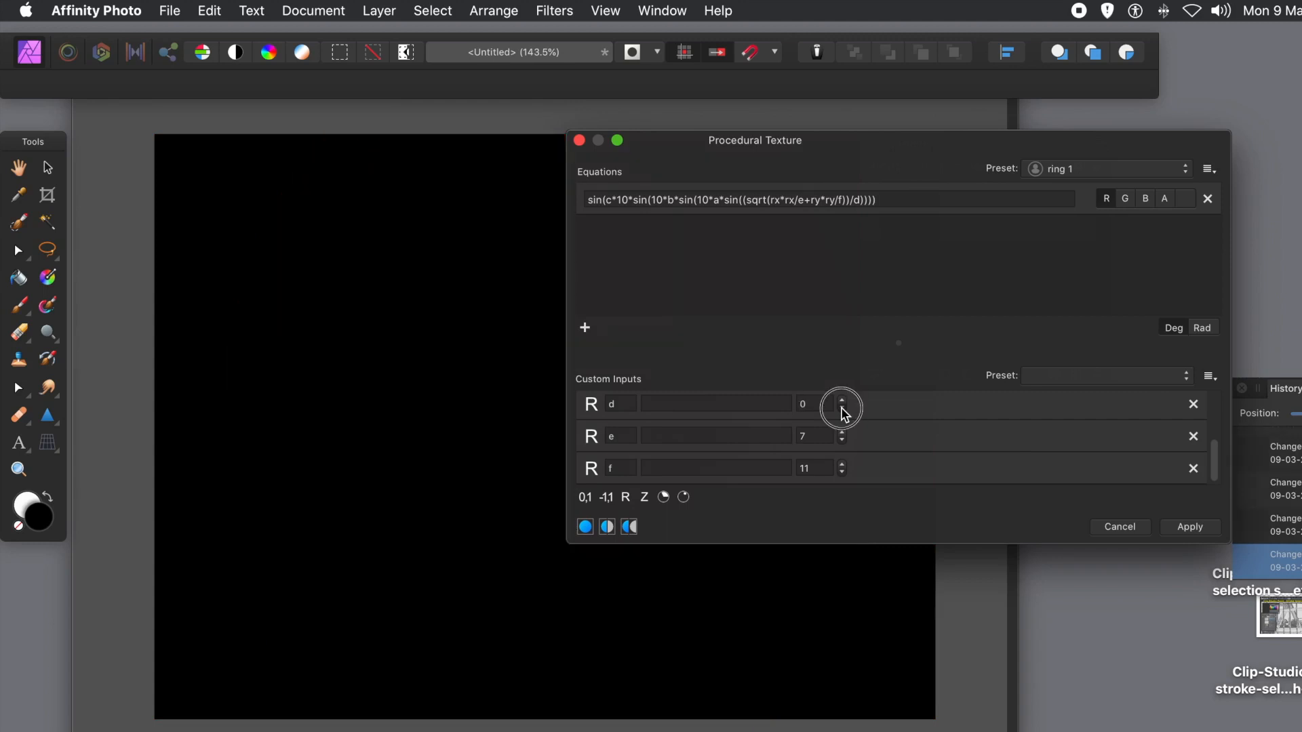
Raise custom input d to 11
left_click(843, 400)
left_click(842, 401)
left_click(842, 400)
left_click(842, 400)
left_click(842, 400)
left_click(843, 400)
left_click(842, 400)
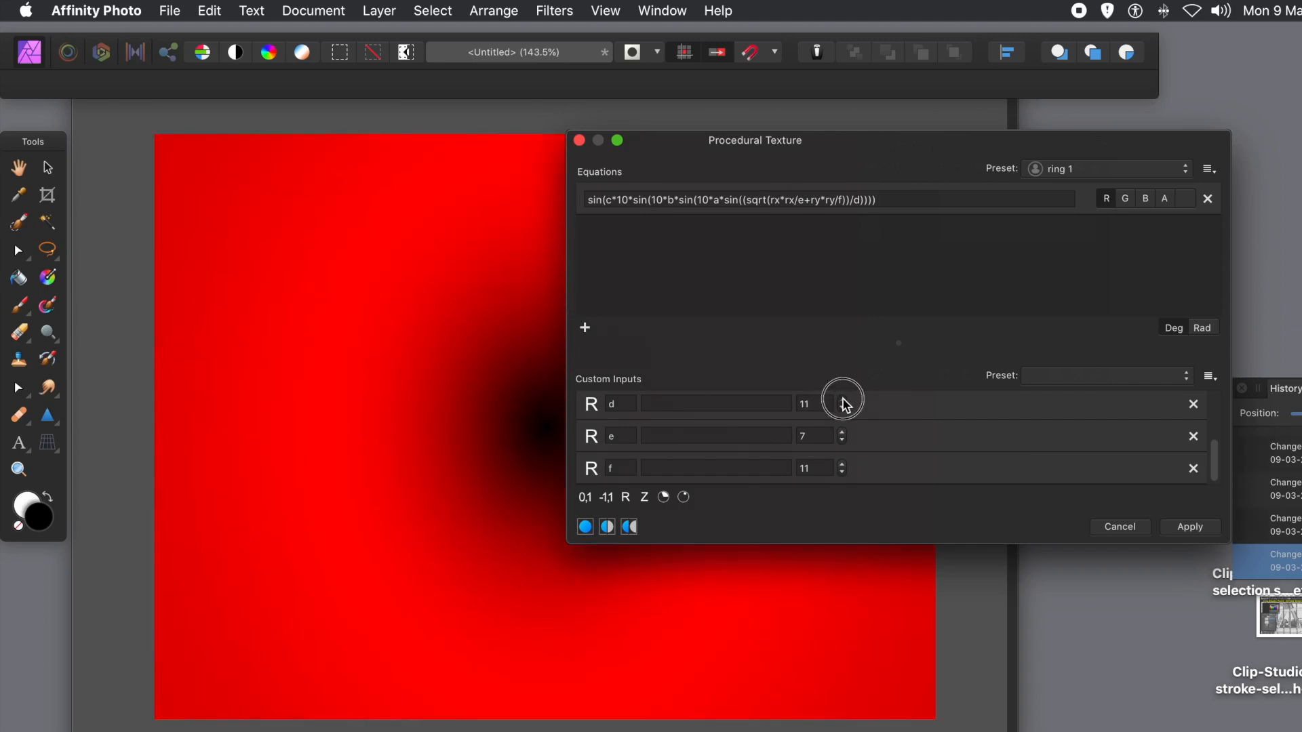
Raise custom input d to 13, and lower custom input e to 0 before raising it to 2
left_click(842, 400)
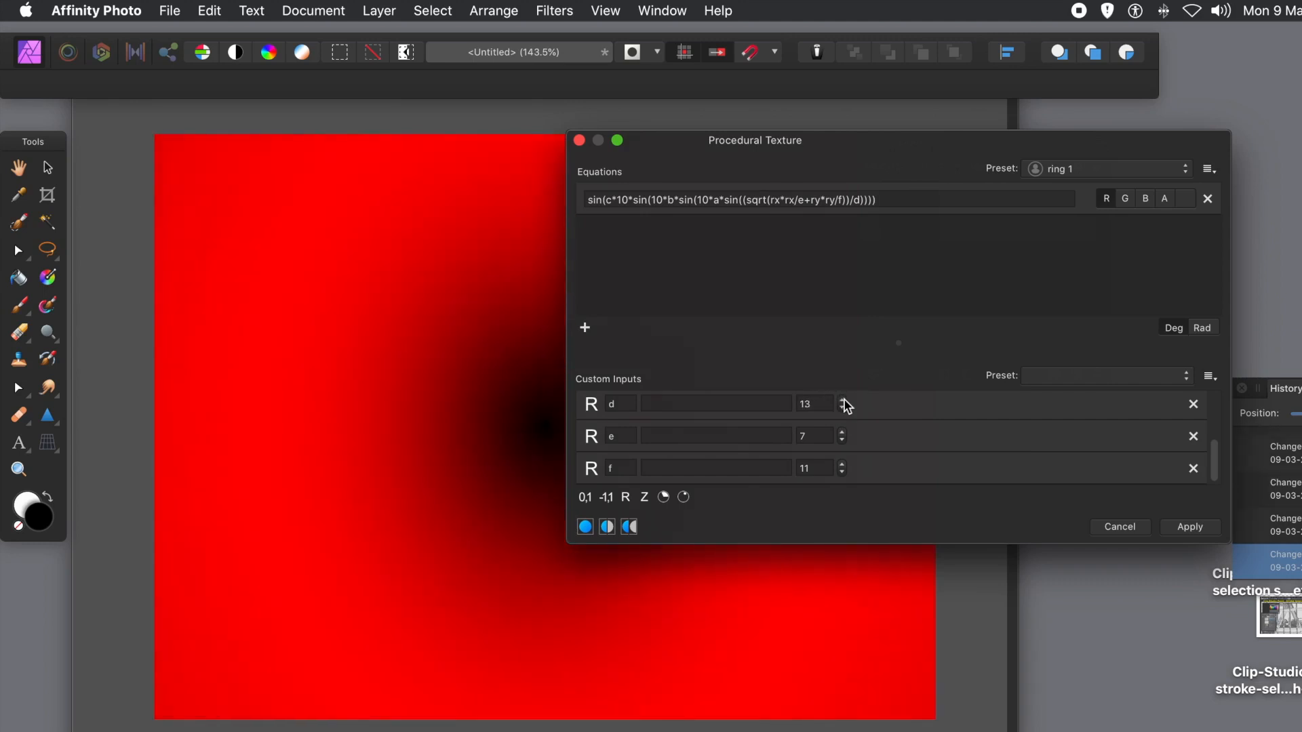
left_click(842, 440)
left_click(843, 442)
left_click(843, 442)
left_click(843, 443)
left_click(843, 442)
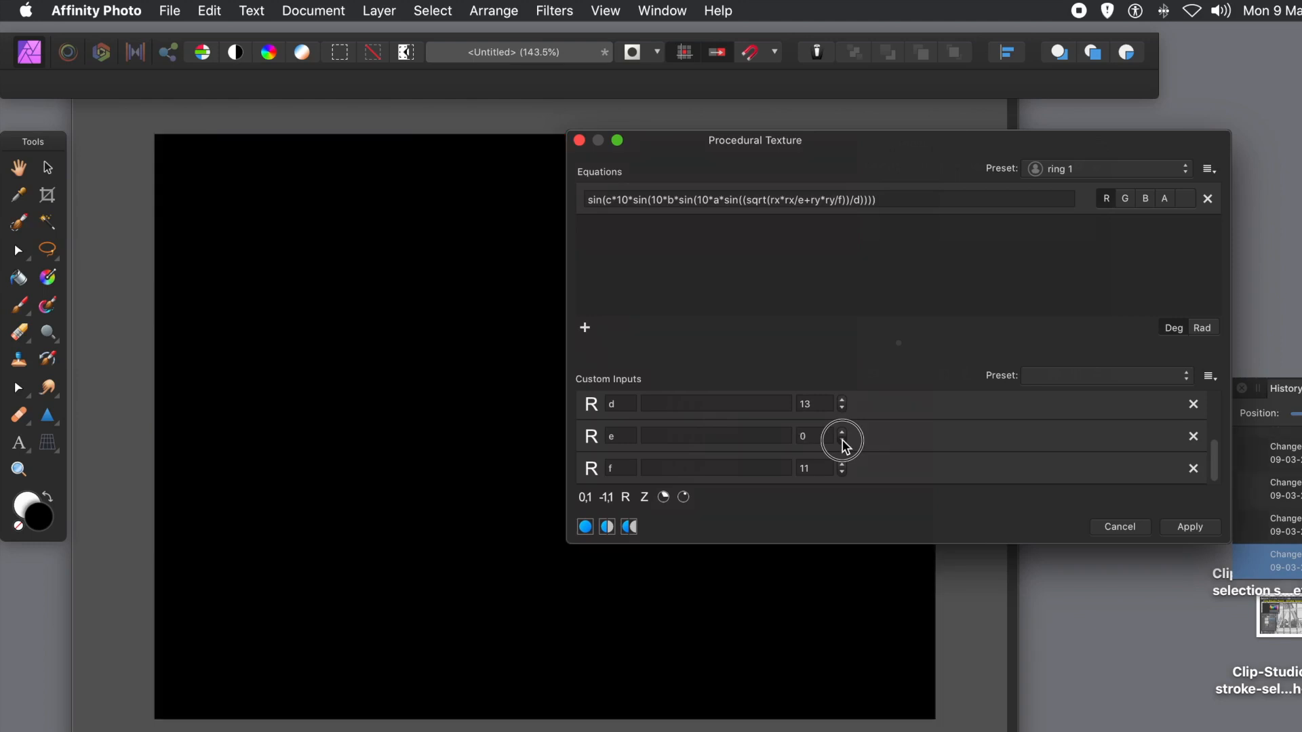
left_click(842, 433)
left_click(843, 433)
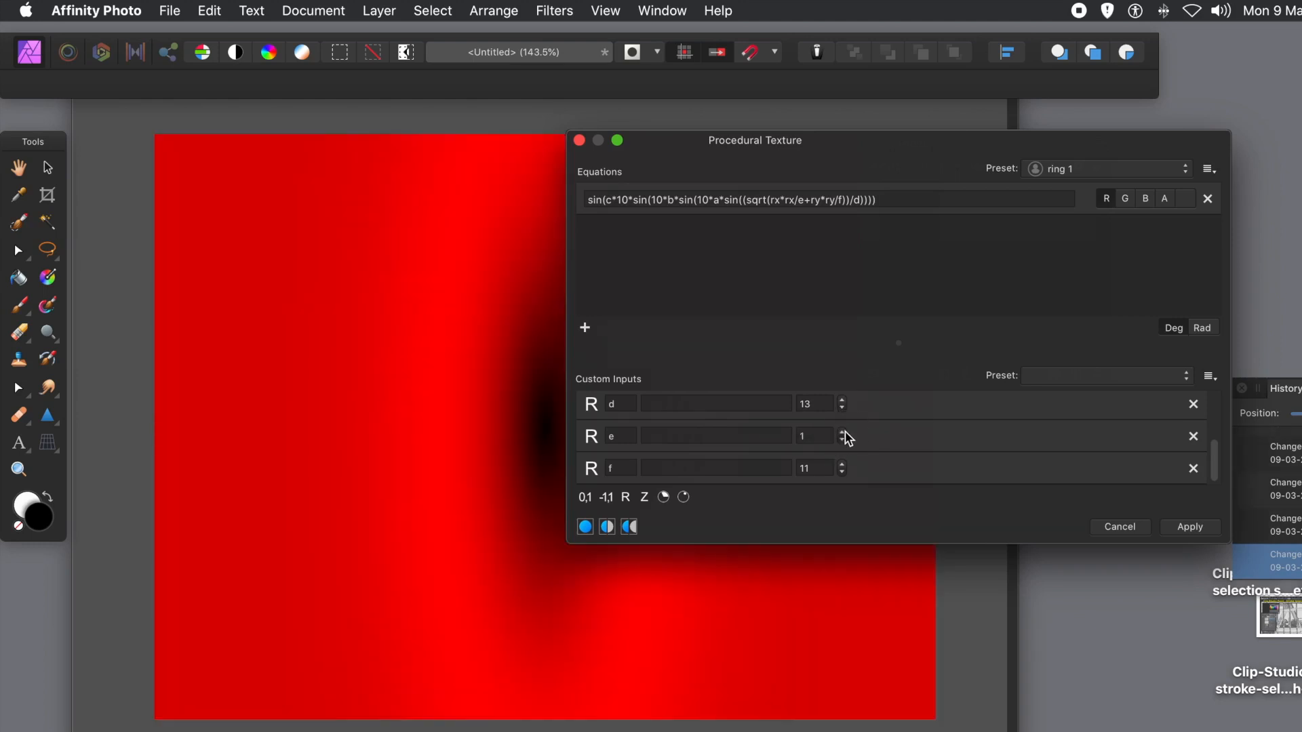
Raise custom input f to 24
left_click(843, 465)
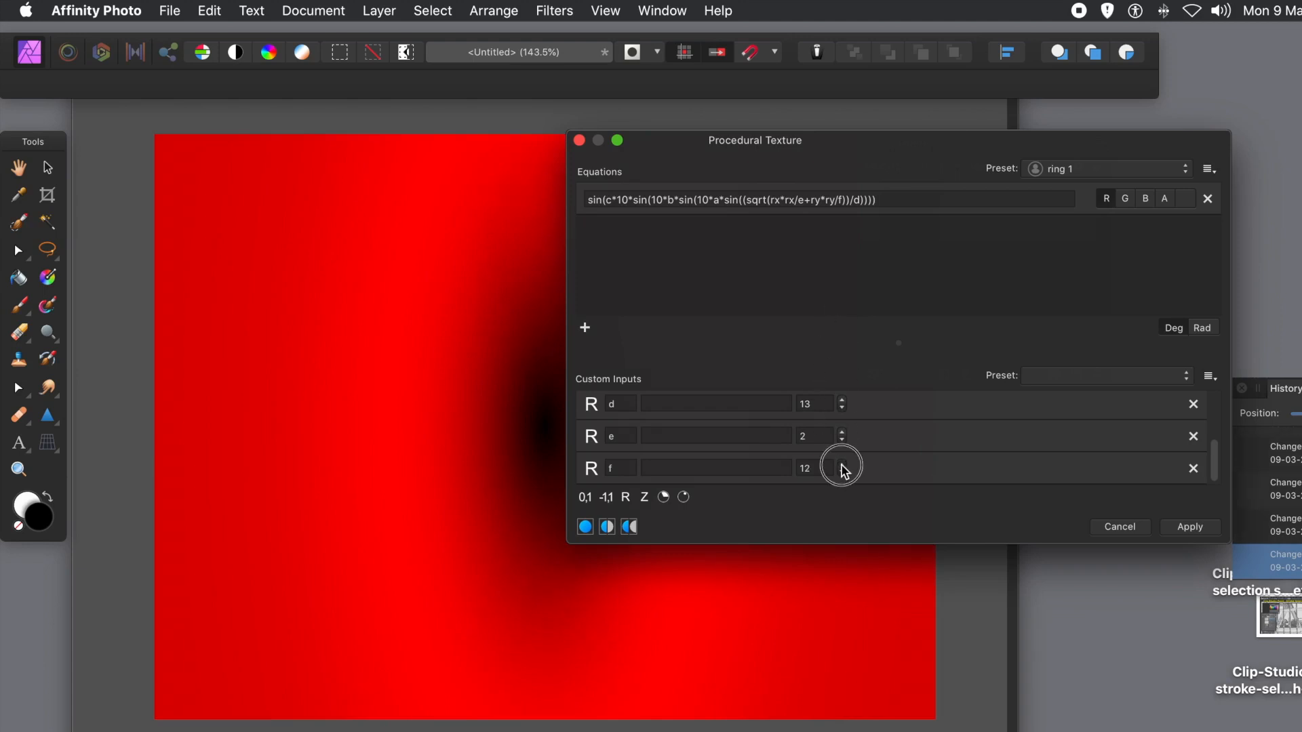
left_click(843, 465)
left_click(842, 464)
left_click(842, 465)
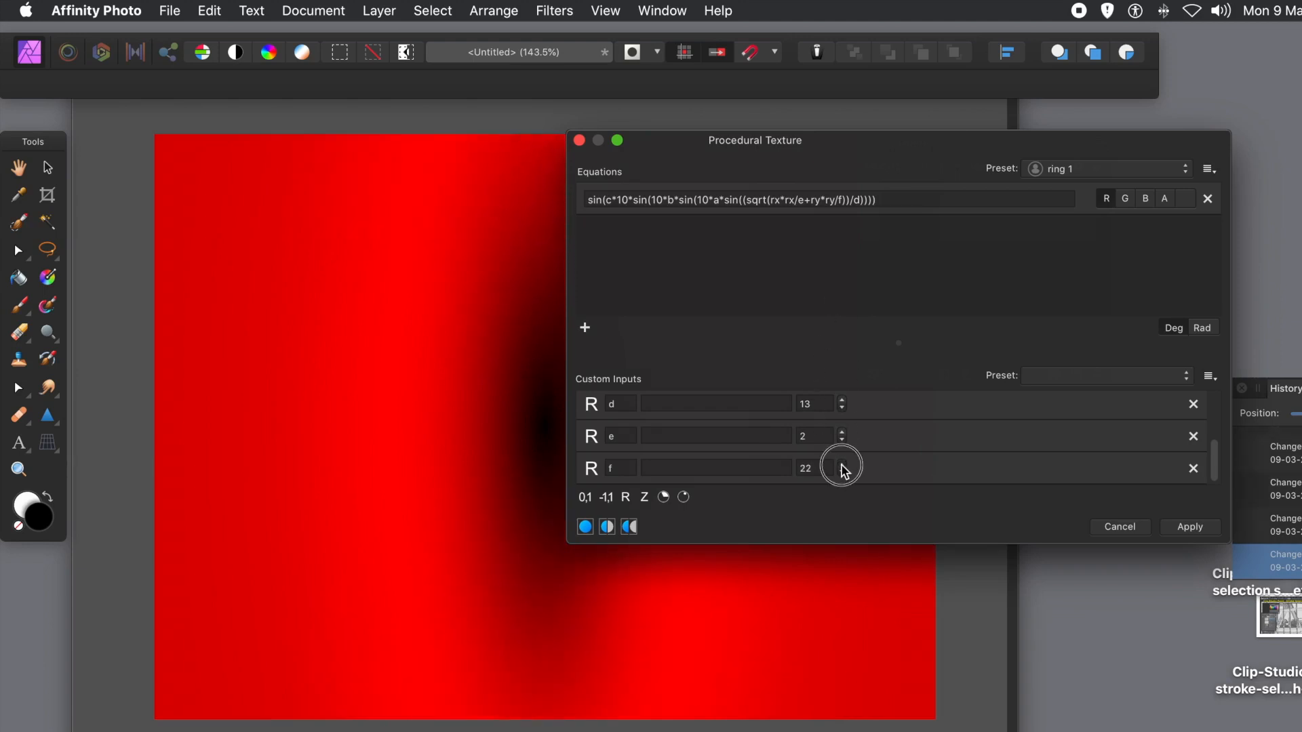
left_click(842, 466)
left_click(842, 465)
Raise custom input e to 8 and bring it back down to 5
left_click(843, 432)
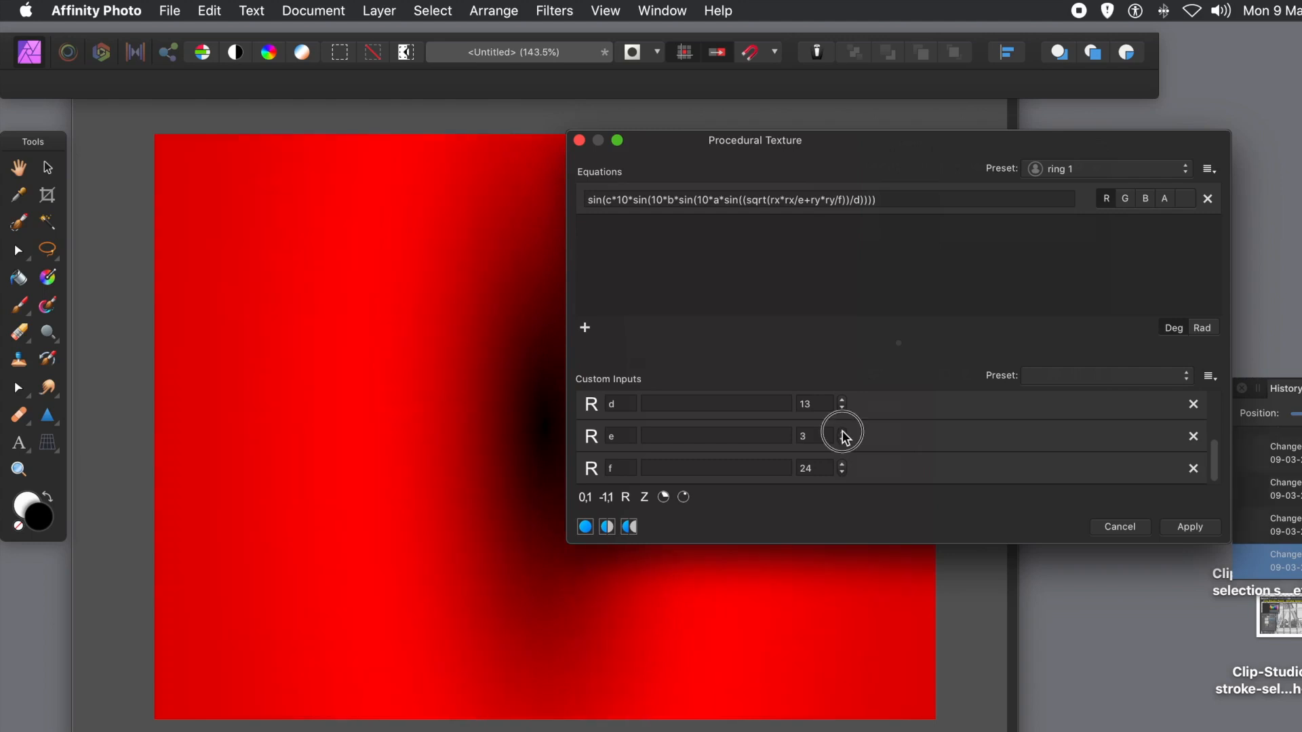
left_click(842, 432)
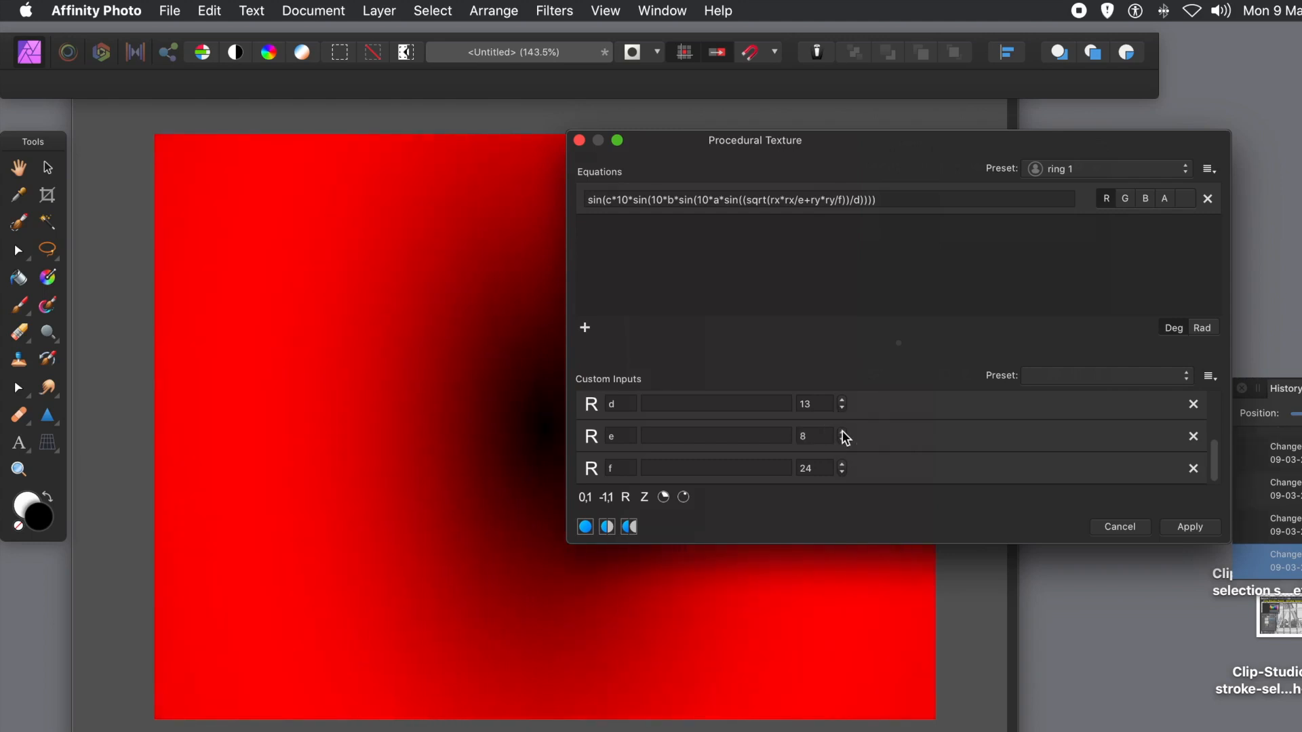
left_click(843, 442)
left_click(843, 442)
left_click(843, 442)
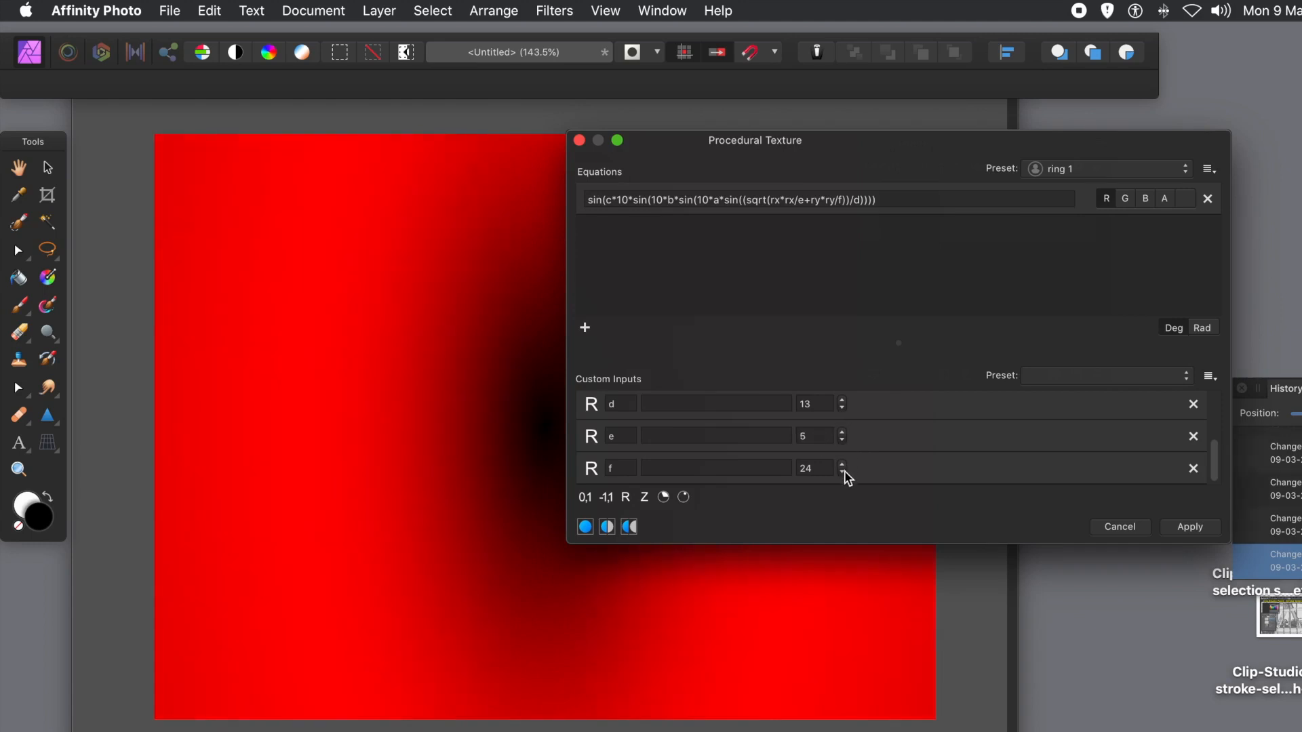
Lower custom input f to 18
left_click(843, 474)
left_click(843, 474)
left_click(843, 474)
left_click(843, 474)
left_click(843, 474)
Set custom input b to 40
left_click_drag(1213, 451, 1214, 378)
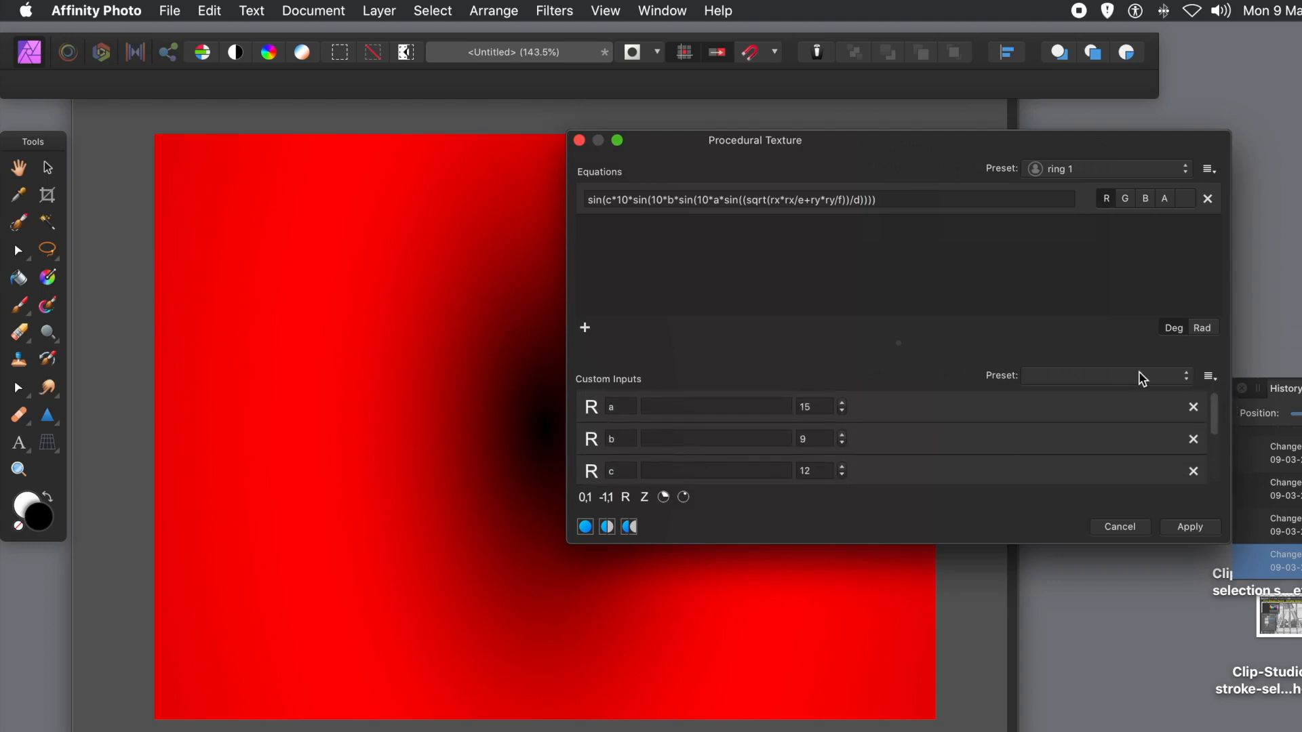
left_click(810, 438)
type("40")
key("Return")
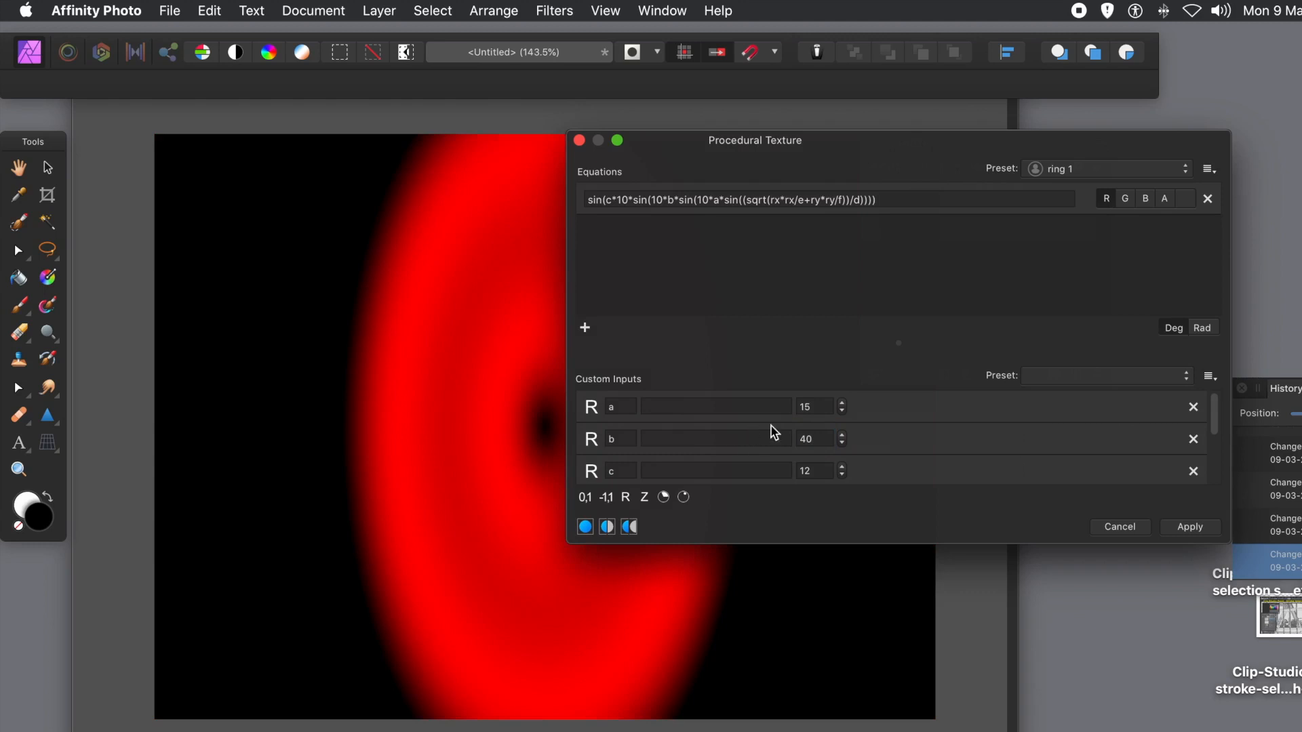
Try the values 30, 70 and 140 for custom input a
left_click(826, 406)
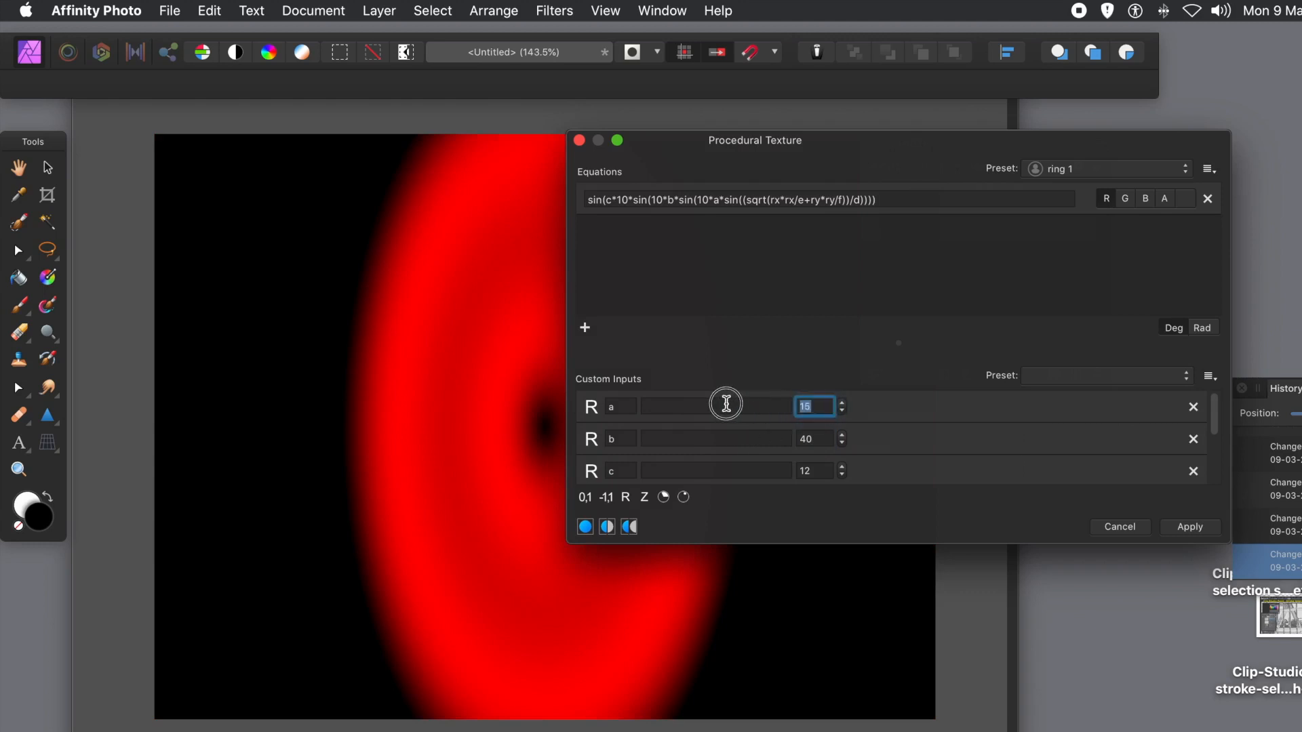
type("30")
key("Return")
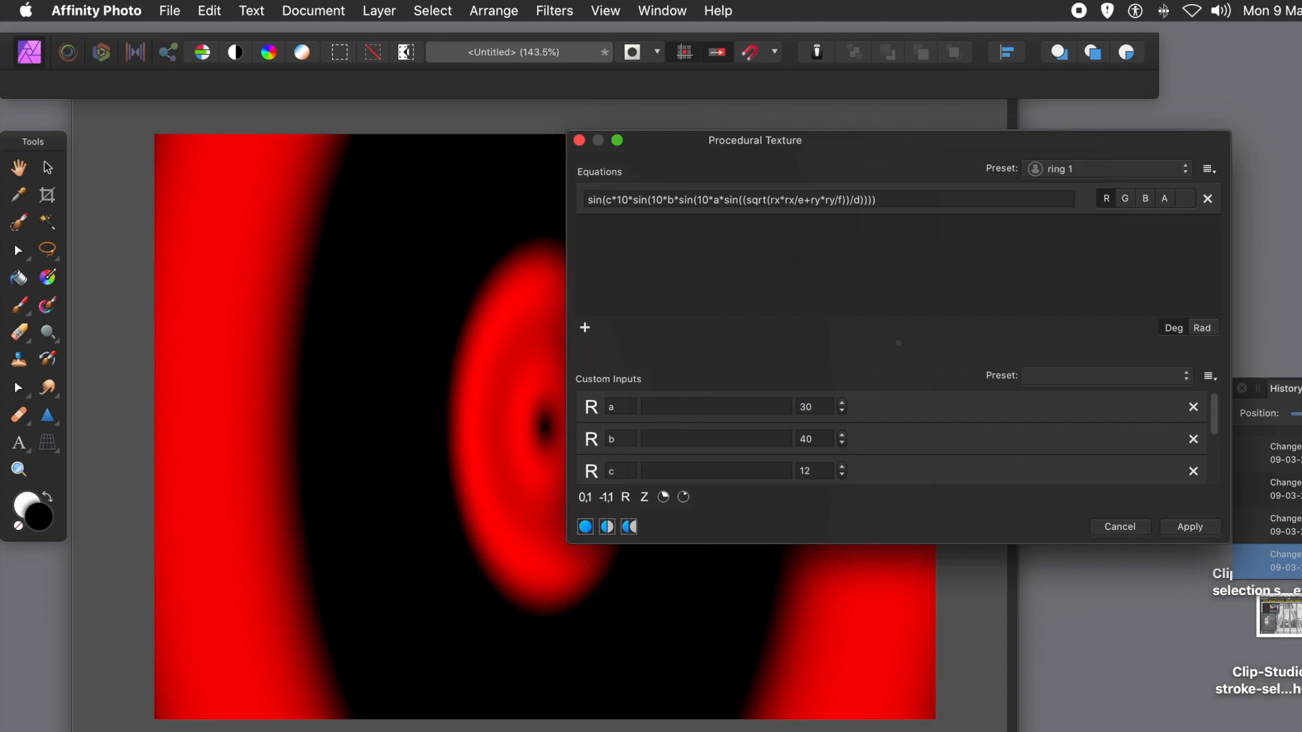
left_click(821, 404)
type("70")
key("Return")
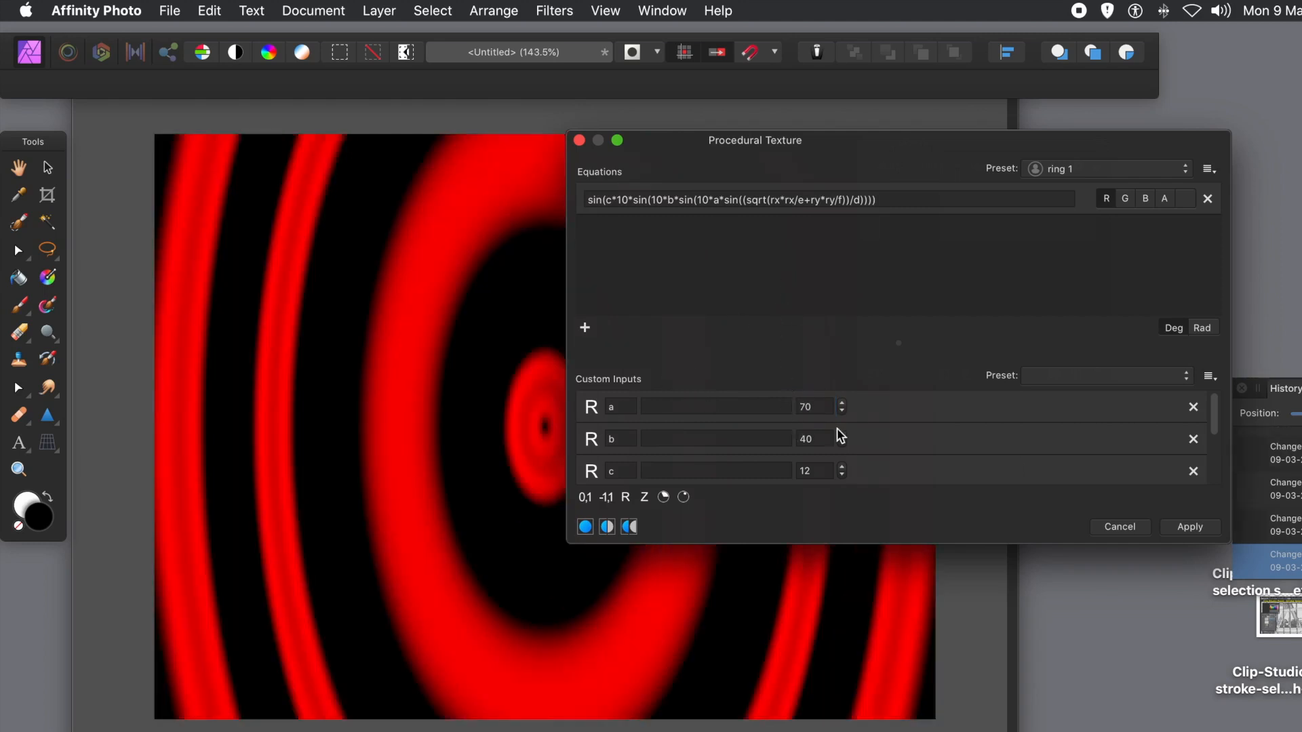
left_click(810, 404)
type("140")
key("Return")
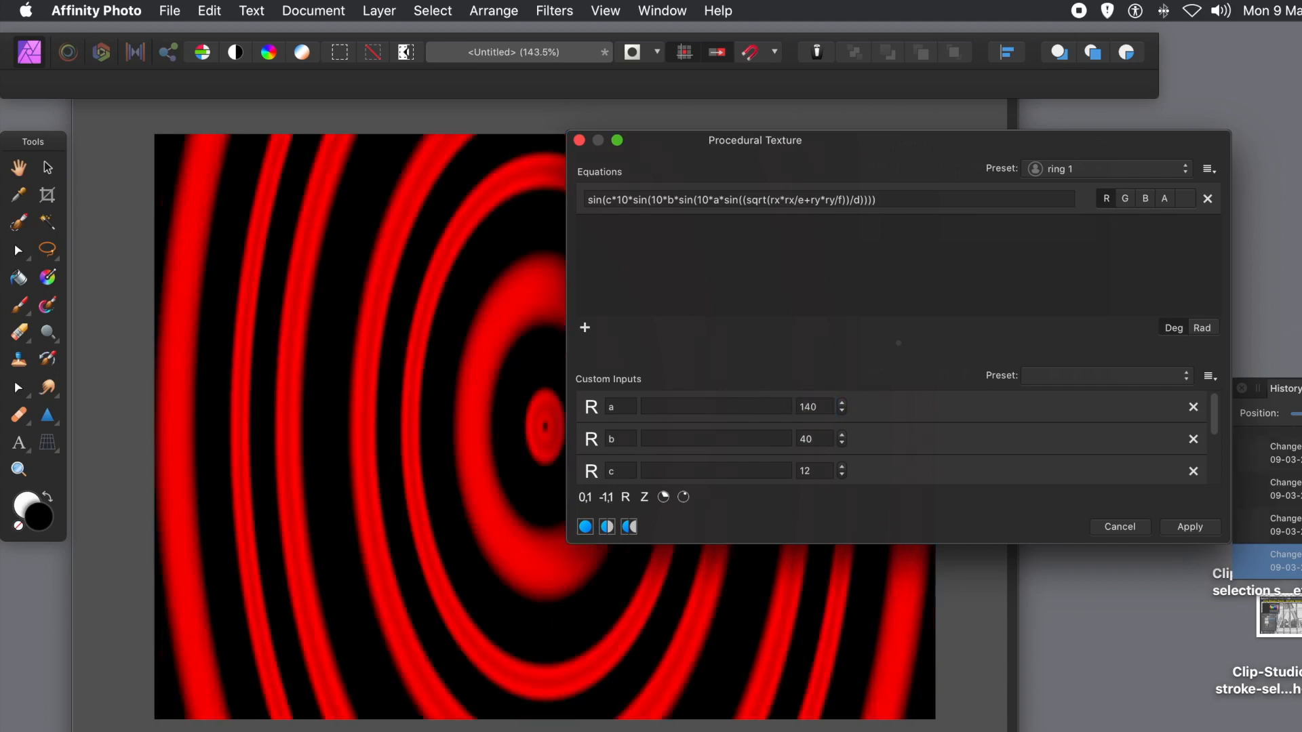
Set custom input a to 200 and custom input c to 123
left_click(831, 407)
type("200")
key("Return")
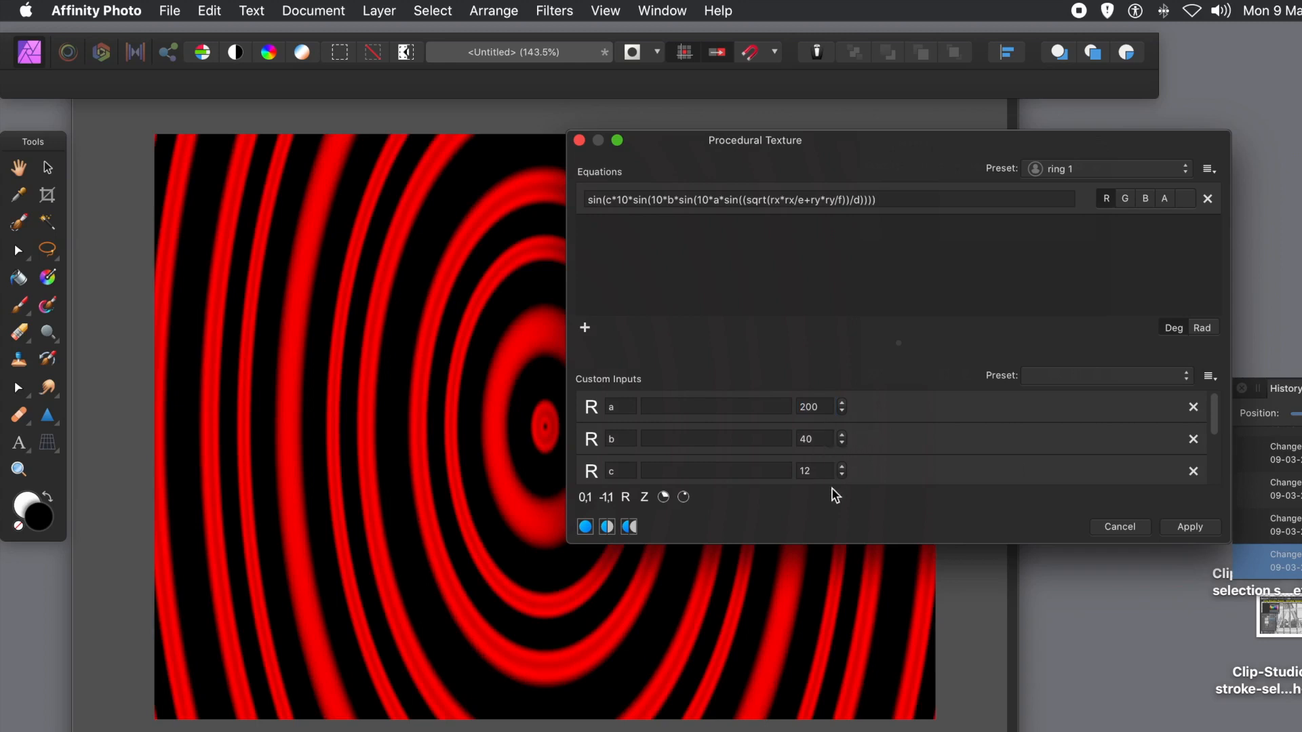
left_click(816, 469)
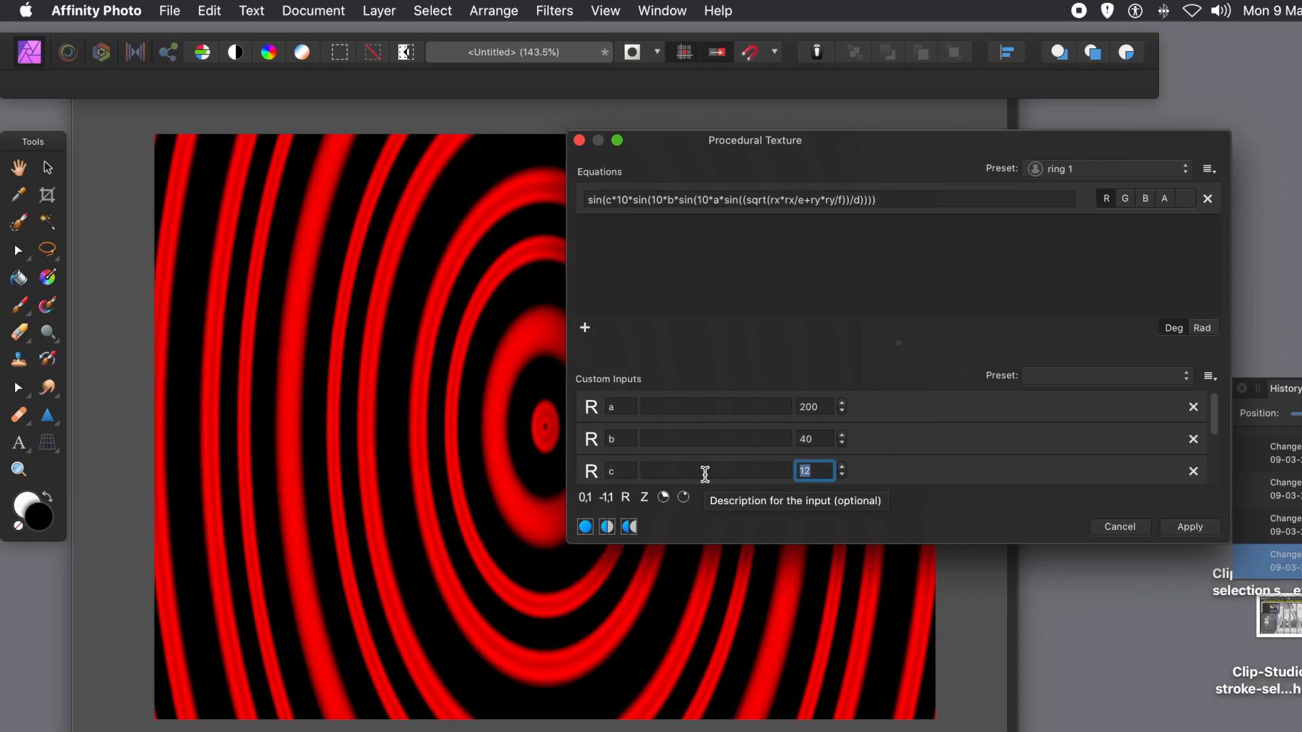
type("123")
key("Return")
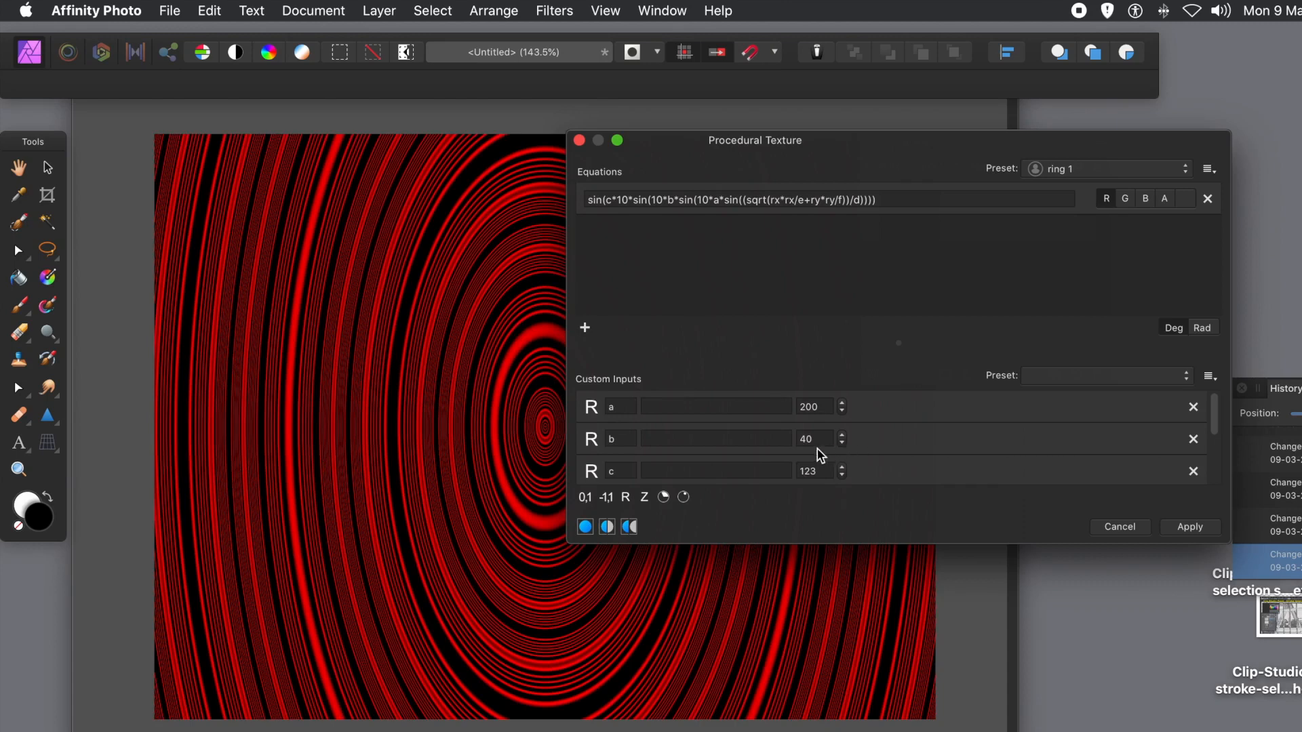
Lower custom input a to just under 100 and fine-tune it in single steps around 98
left_click(842, 410)
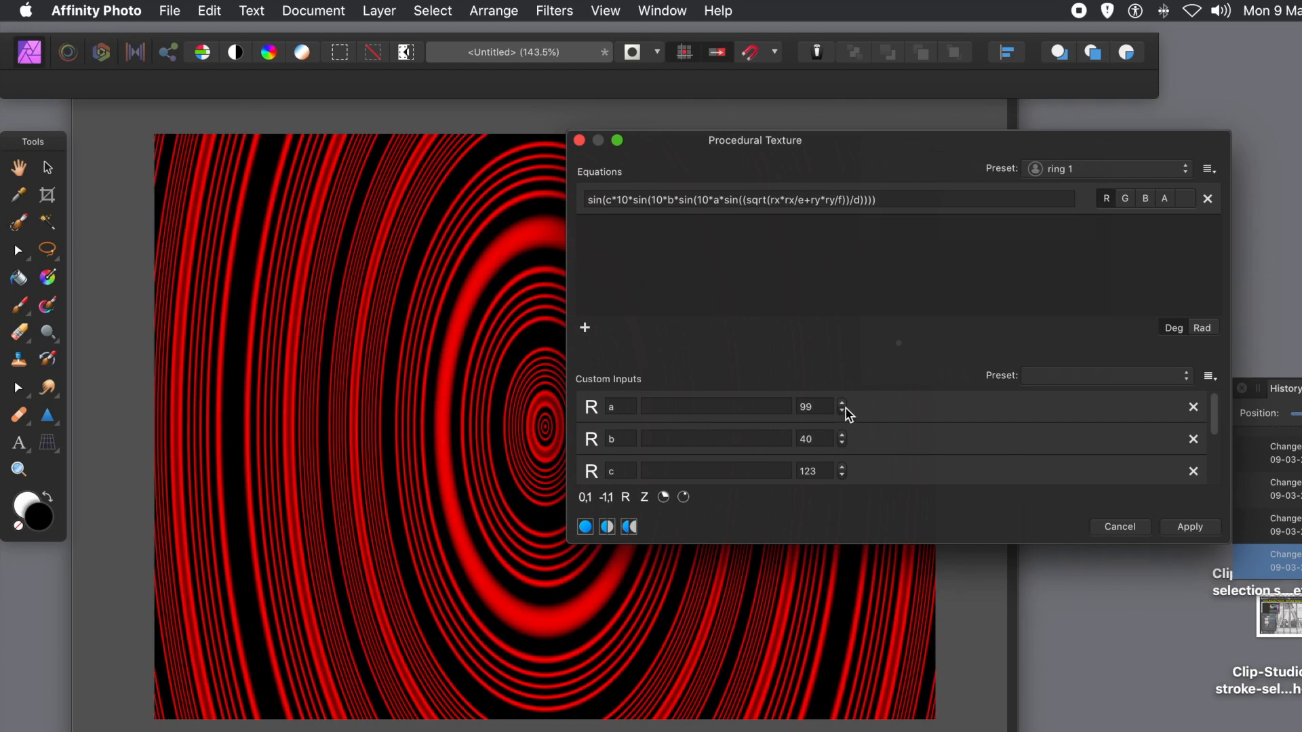
left_click(842, 411)
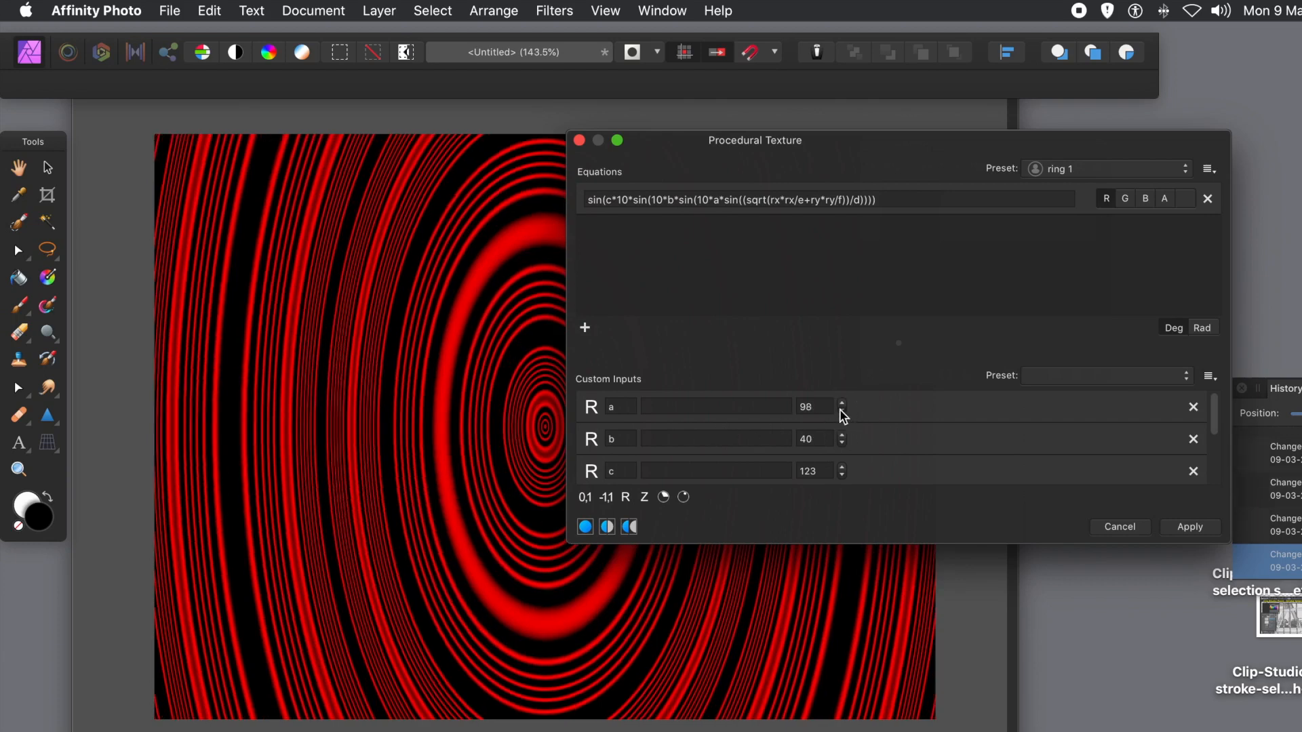
left_click(841, 411)
left_click(843, 403)
left_click(842, 403)
Raise custom input e to 7 and bring it back down to 4
left_click_drag(1215, 419, 1227, 467)
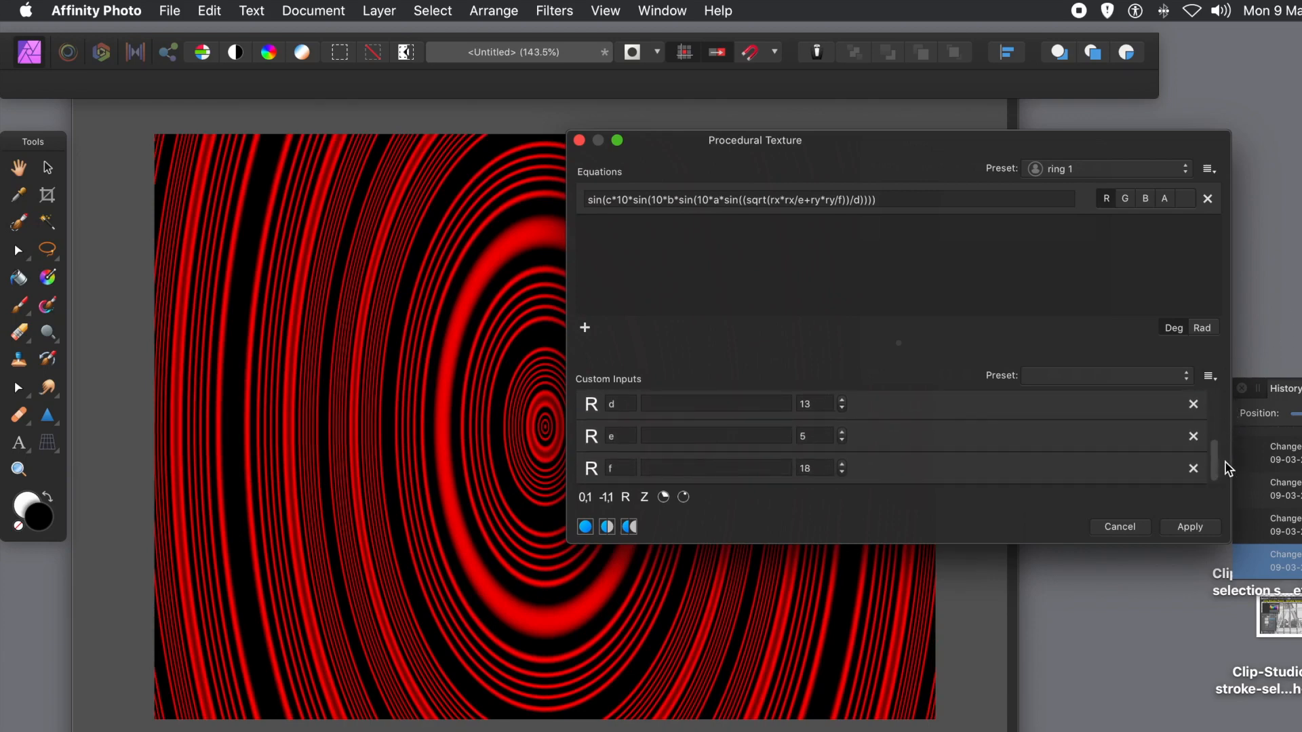
left_click(843, 433)
left_click(843, 433)
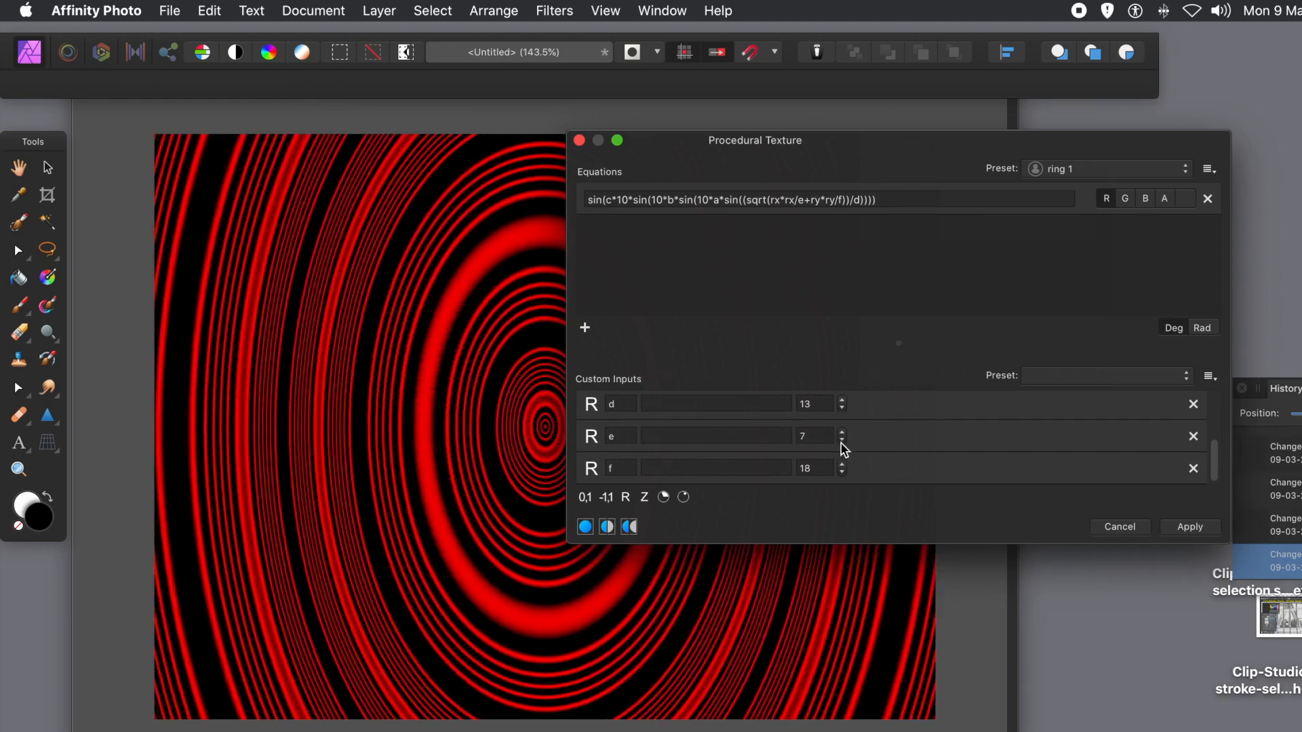
left_click(843, 442)
left_click(843, 441)
left_click(843, 441)
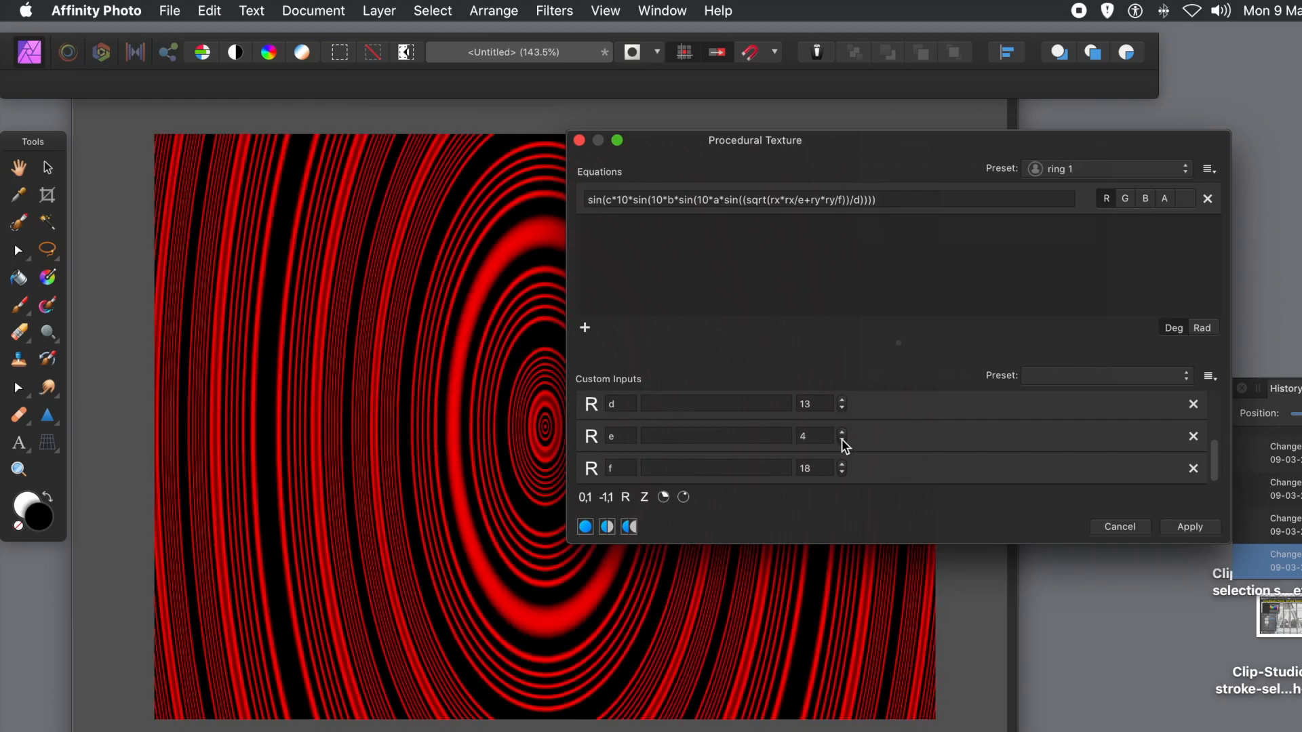
left_click(843, 441)
left_click(843, 434)
Copy the whole red-channel equation and add two more equations for the green and blue channels
left_click_drag(895, 200, 556, 198)
key("super+c")
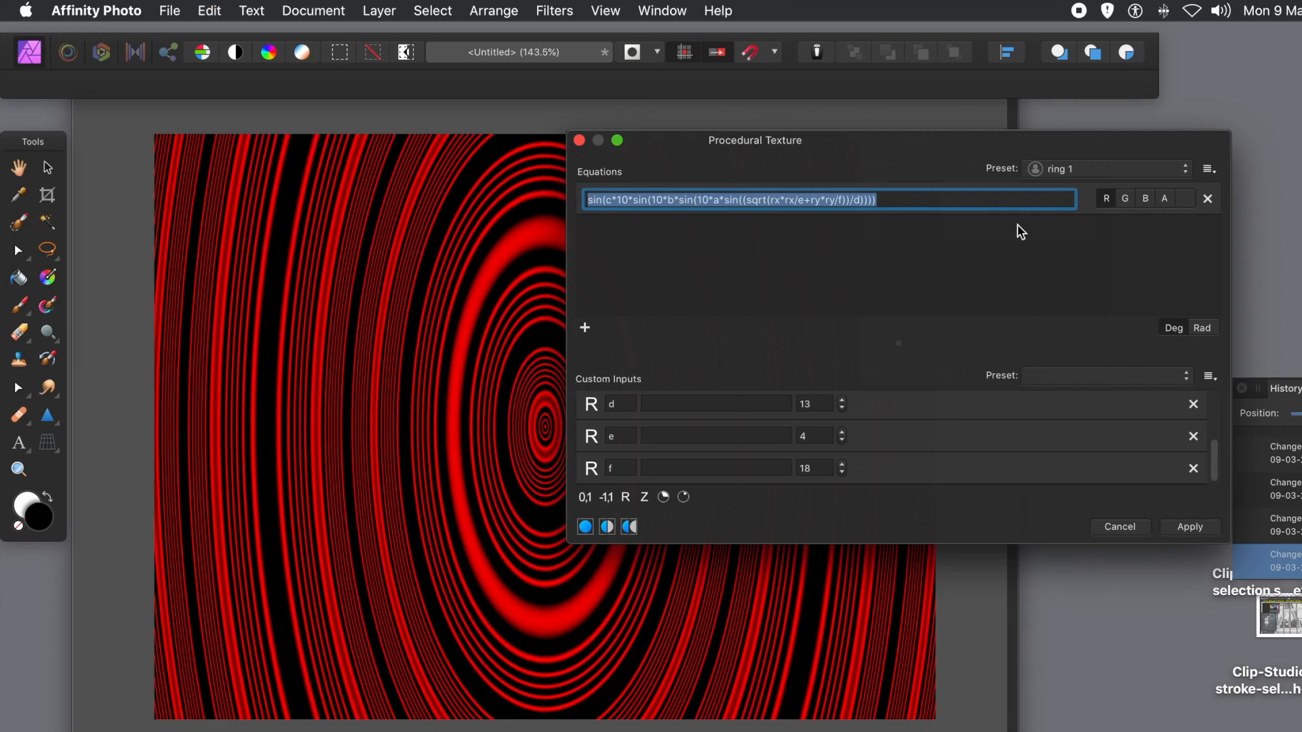
left_click(585, 330)
left_click(585, 328)
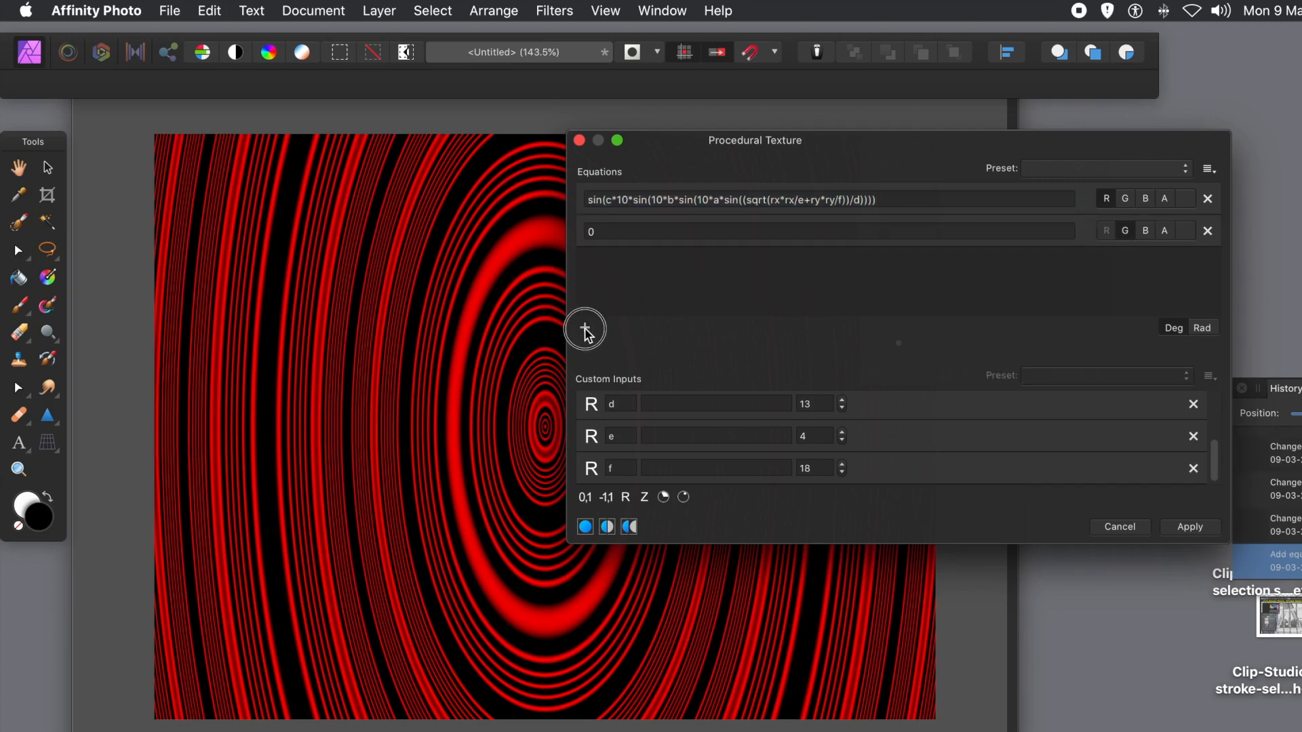
Replace the 0 in both the green and blue equations with the copied ring equation
double_click(603, 234)
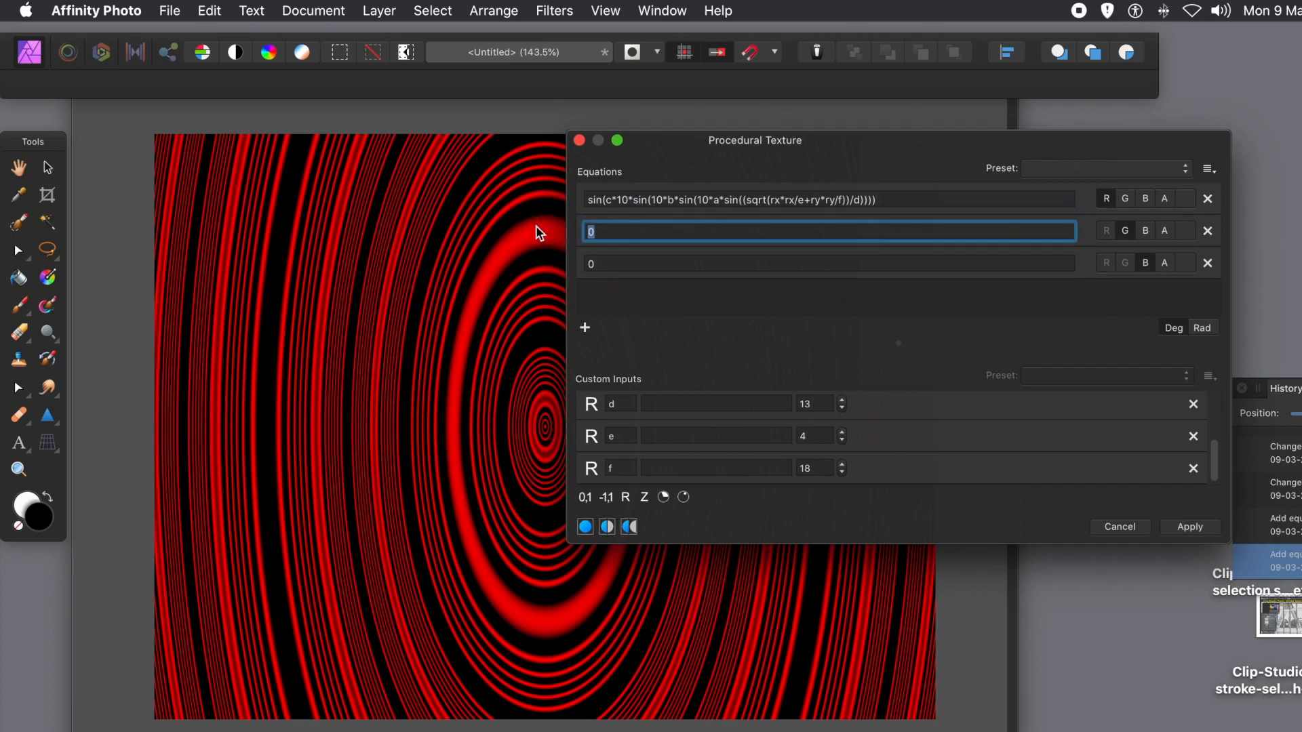
key("super+v")
left_click(625, 262)
left_click(625, 262)
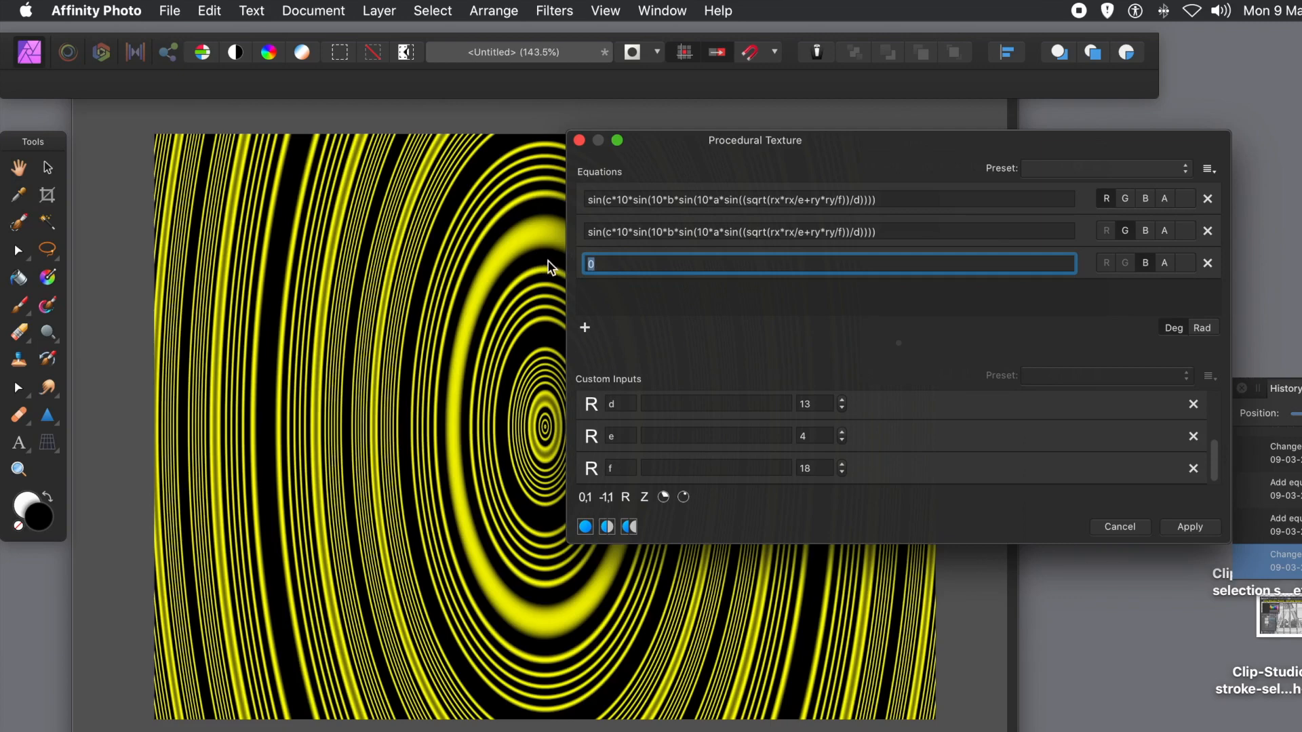
key("super+v")
key("Return")
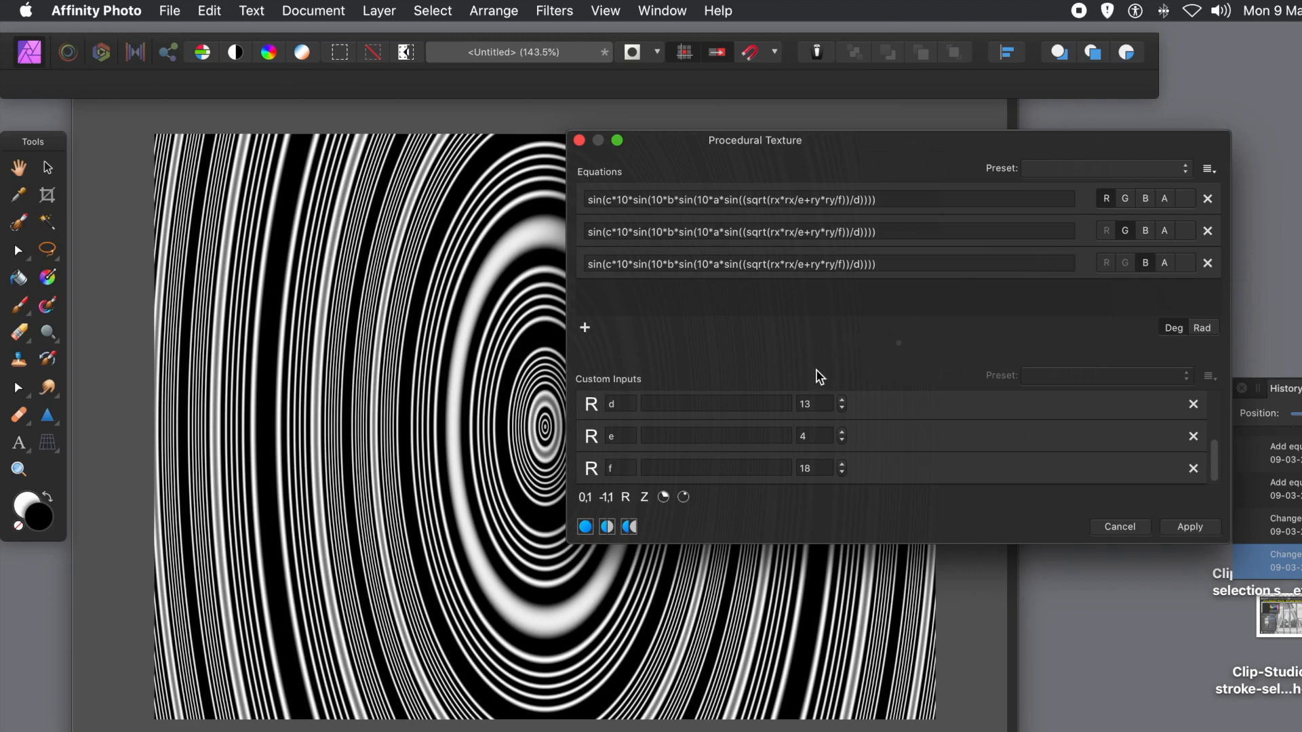
Examine the custom input d and the rx and ry terms in the green-channel equation
left_click(622, 404)
left_click(791, 233)
double_click(790, 232)
double_click(819, 232)
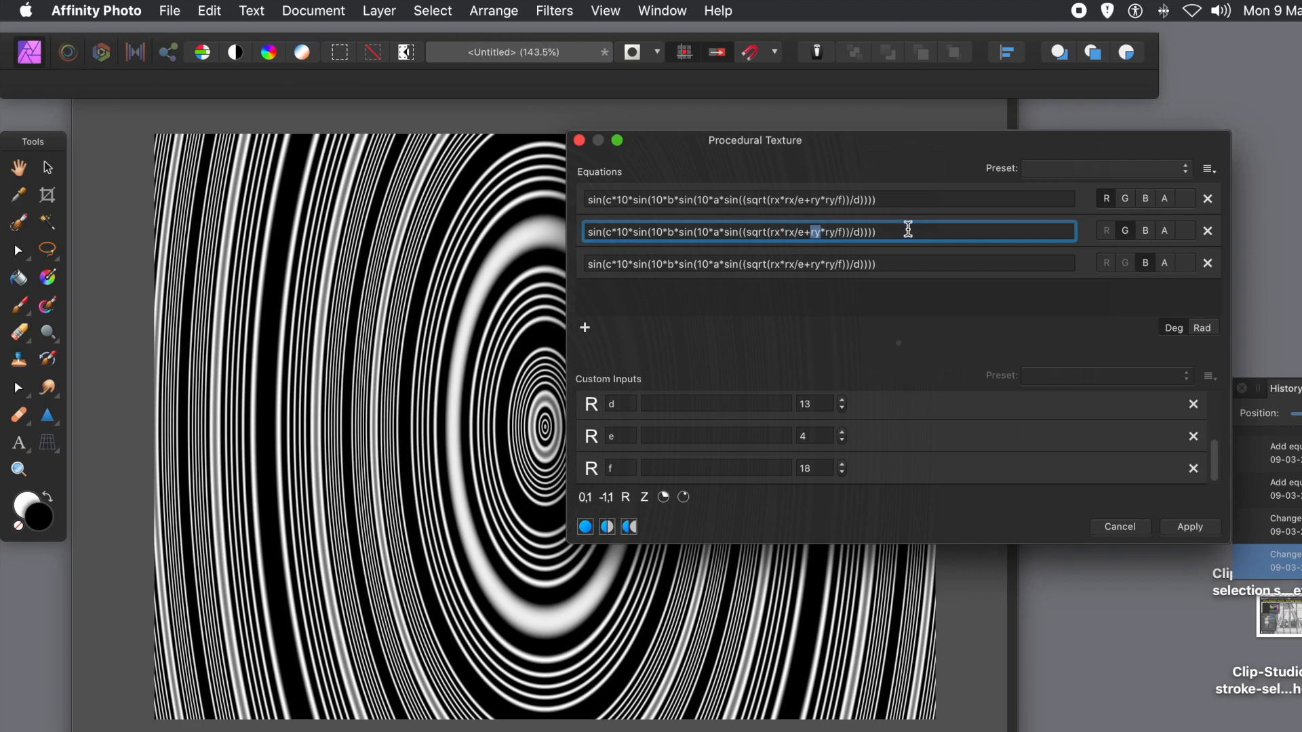
Move the texture's origin toward the lower left of the image and shift the texture dialog off the Layers panel
left_click_drag(529, 416, 309, 487)
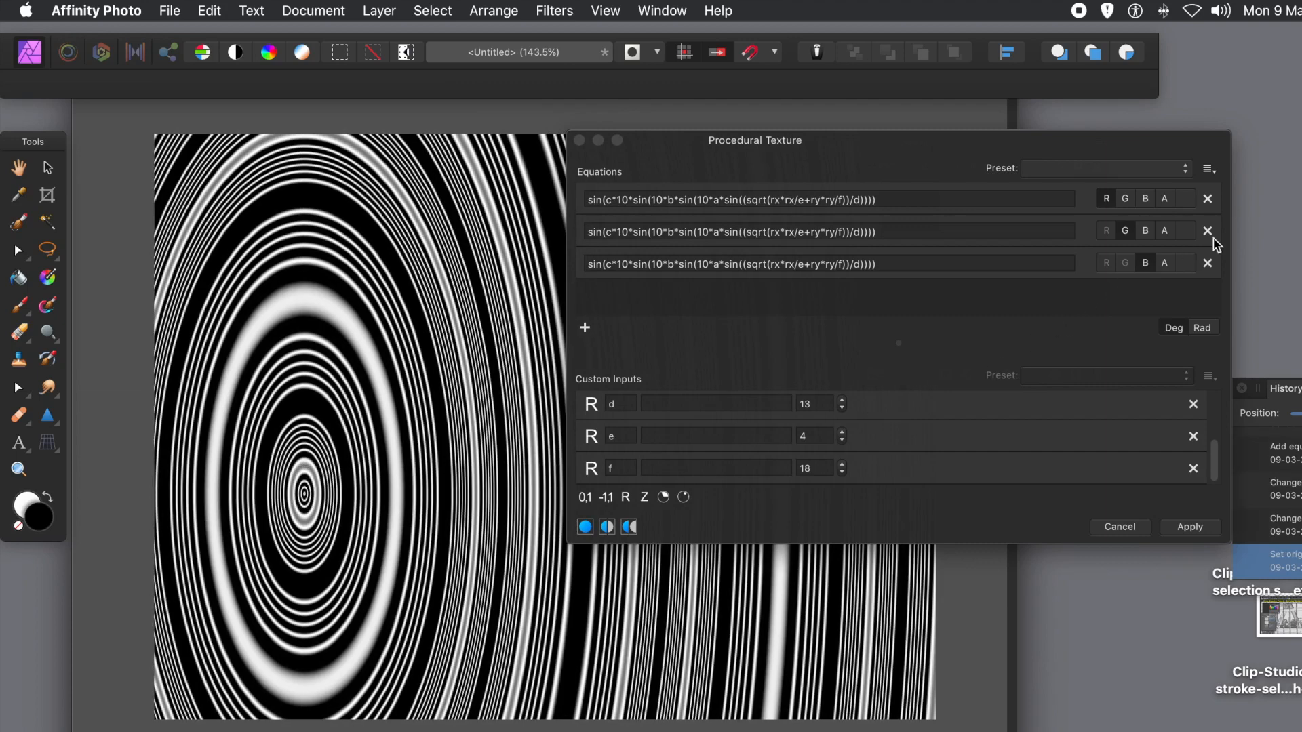
left_click_drag(1023, 149, 612, 178)
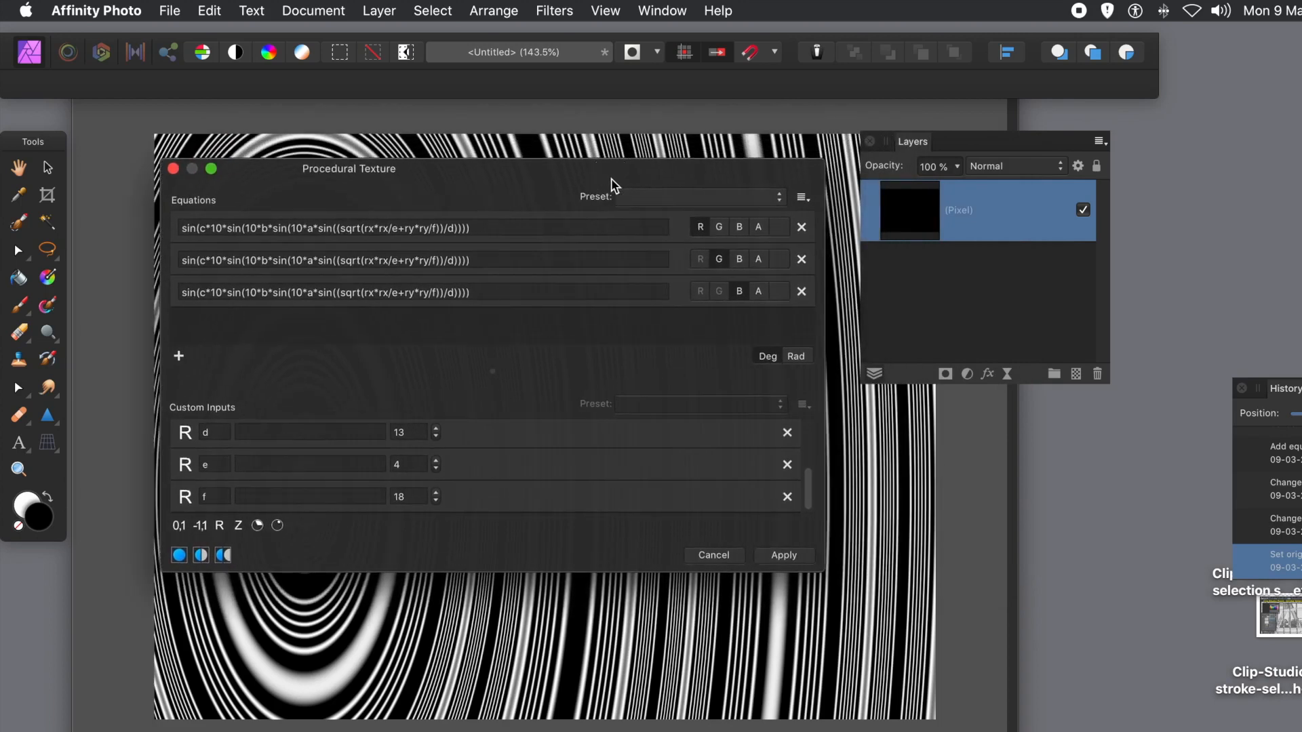
Save the three ring equations as a new preset named Ring 2 in the Monochrome patterns category
left_click(727, 195)
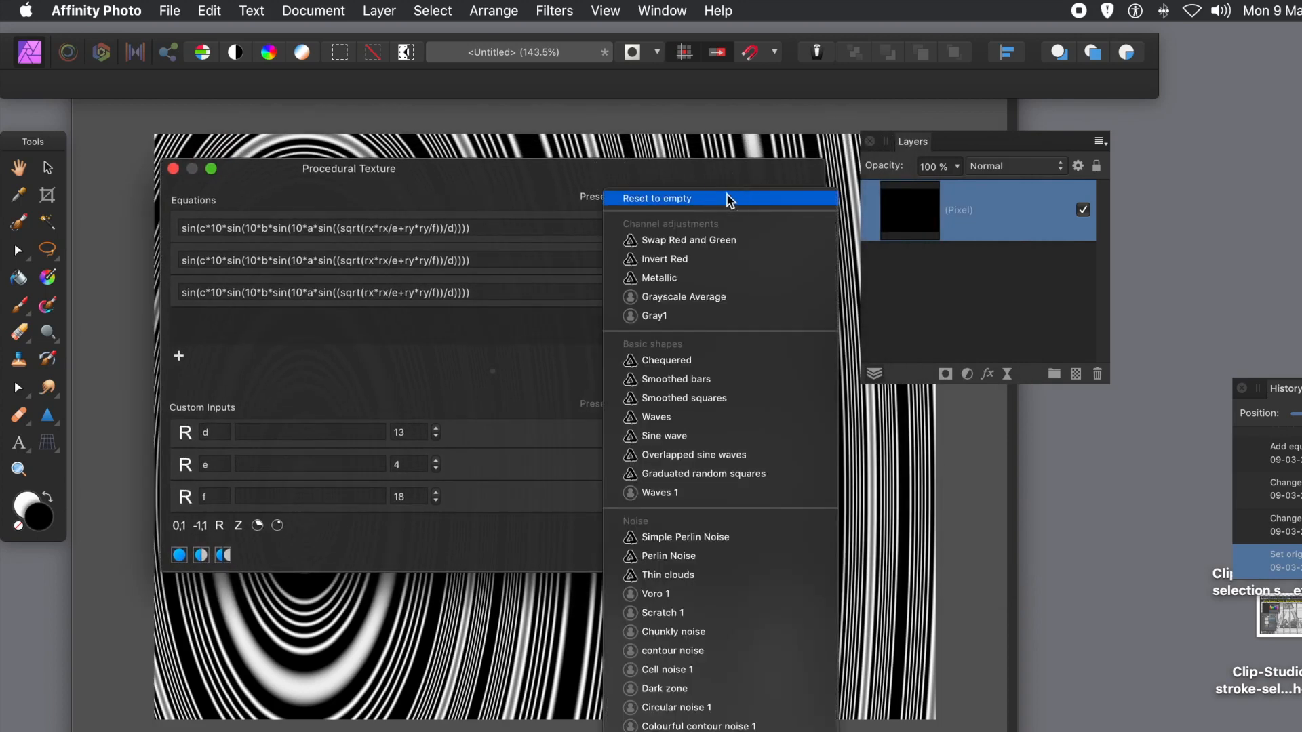
left_click(649, 175)
left_click(807, 200)
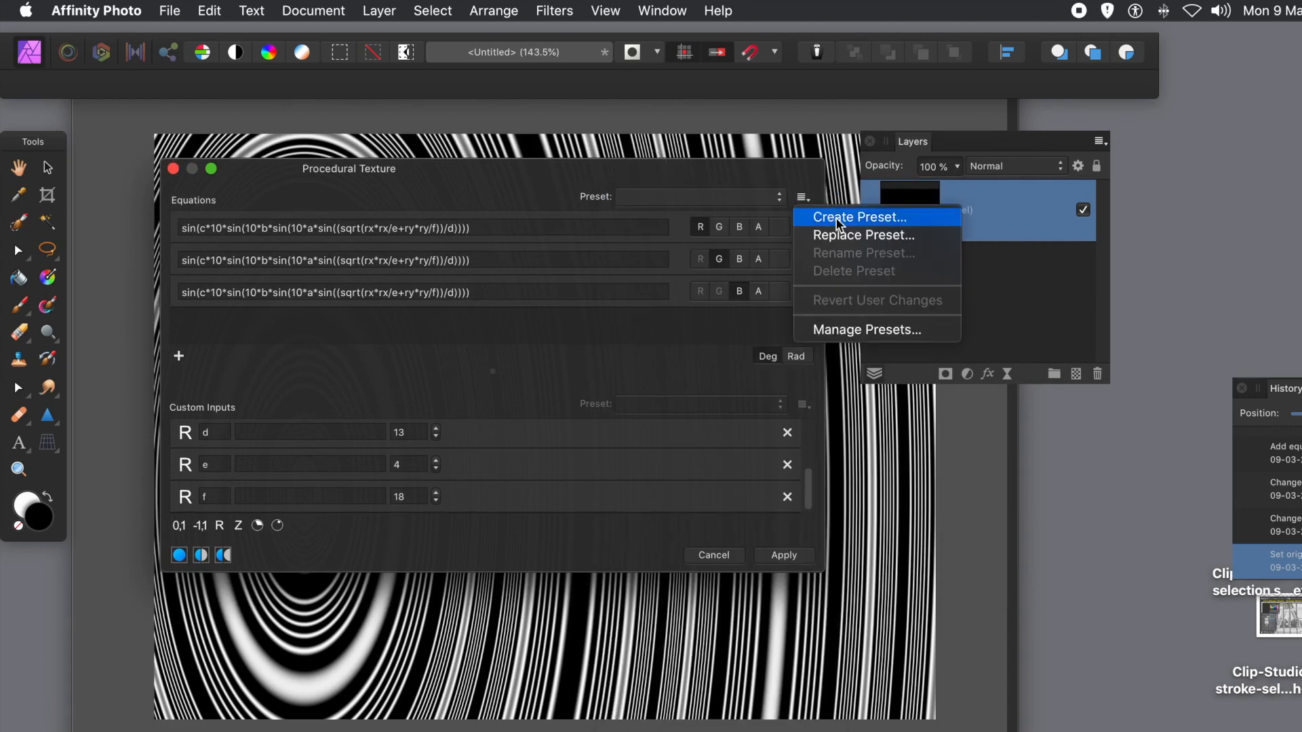
left_click(839, 218)
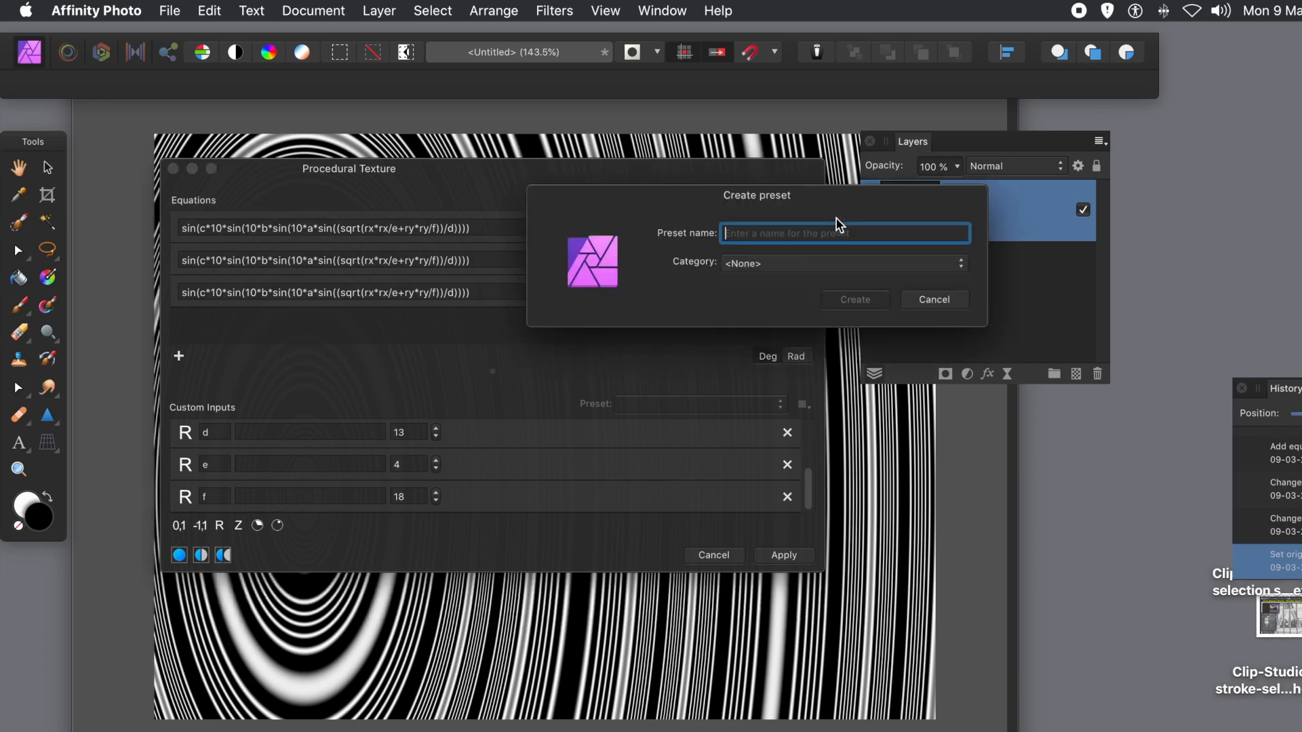
type("R")
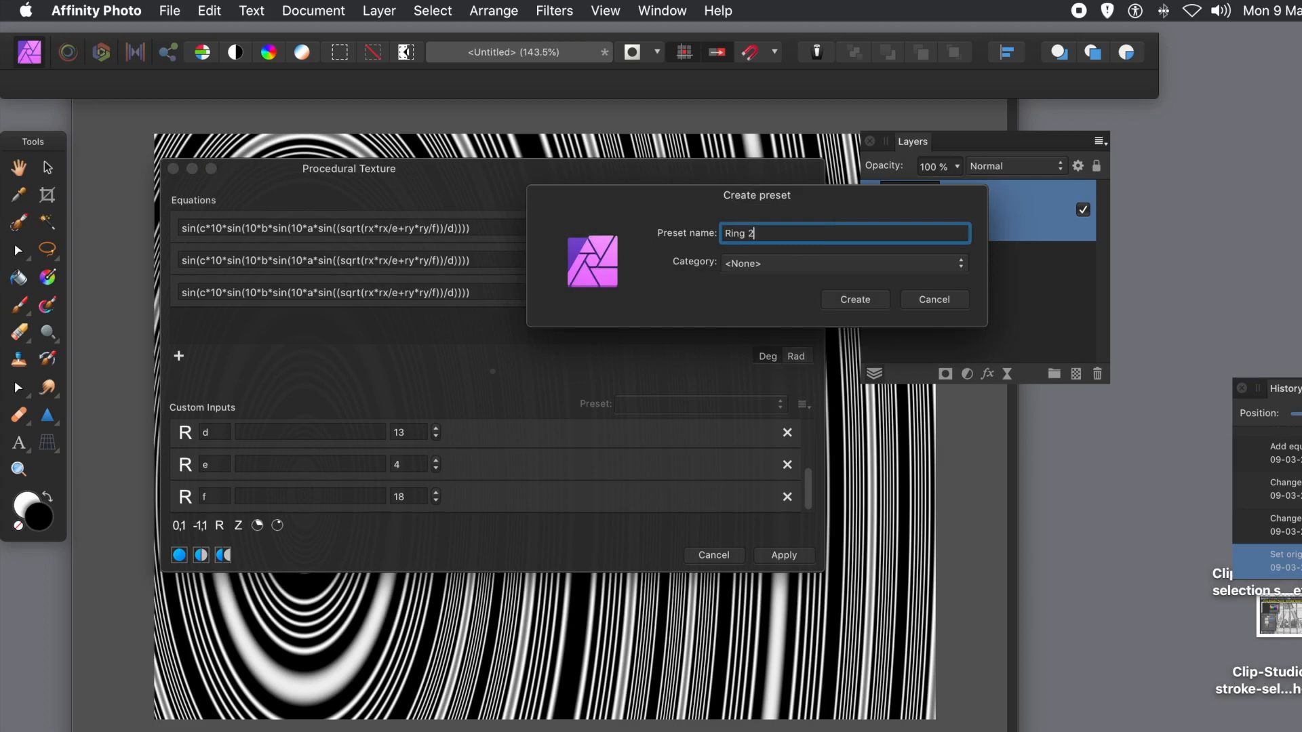
type("ing 2")
left_click(780, 264)
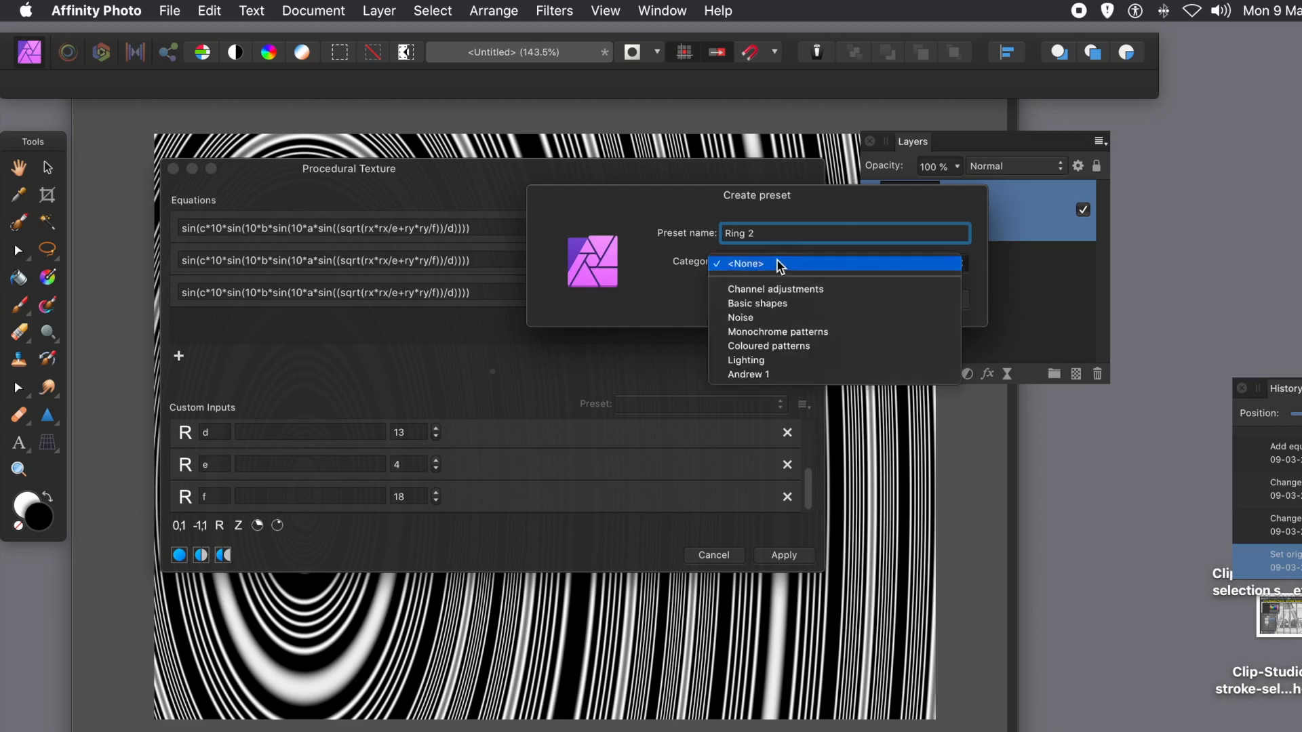
left_click(775, 332)
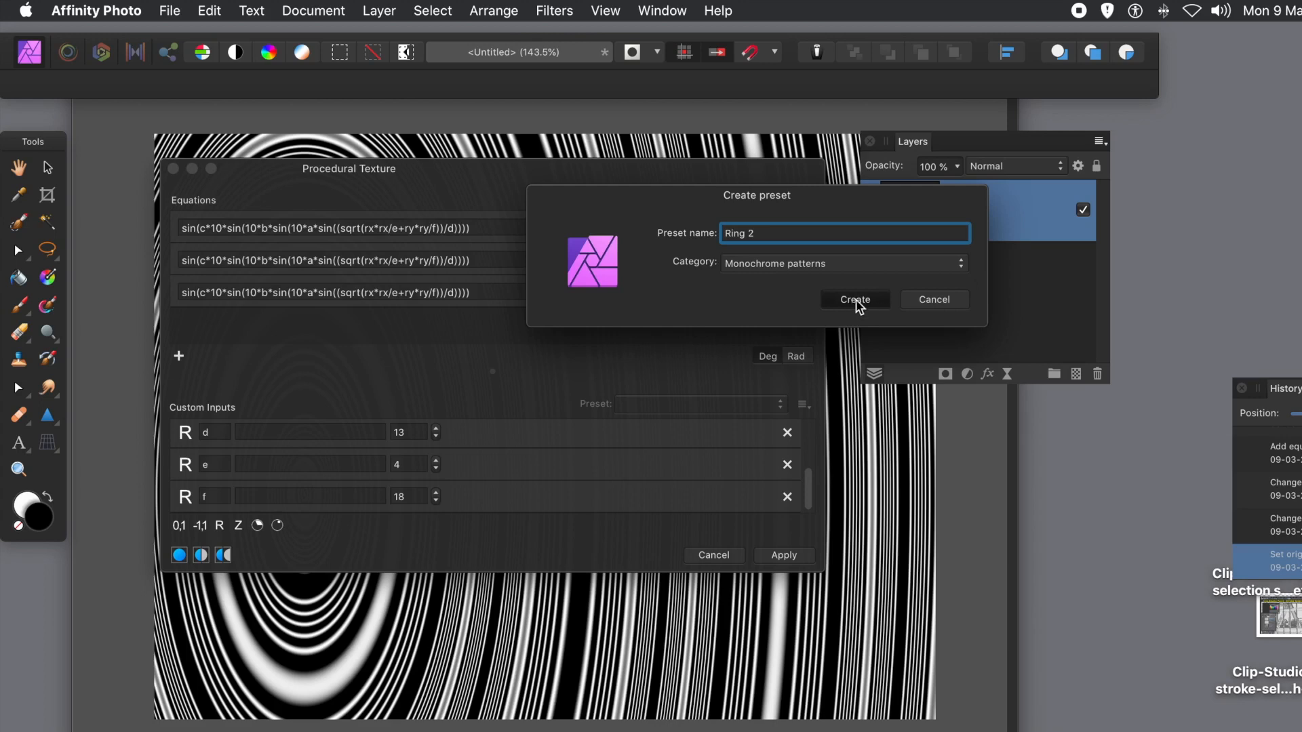
key("Return")
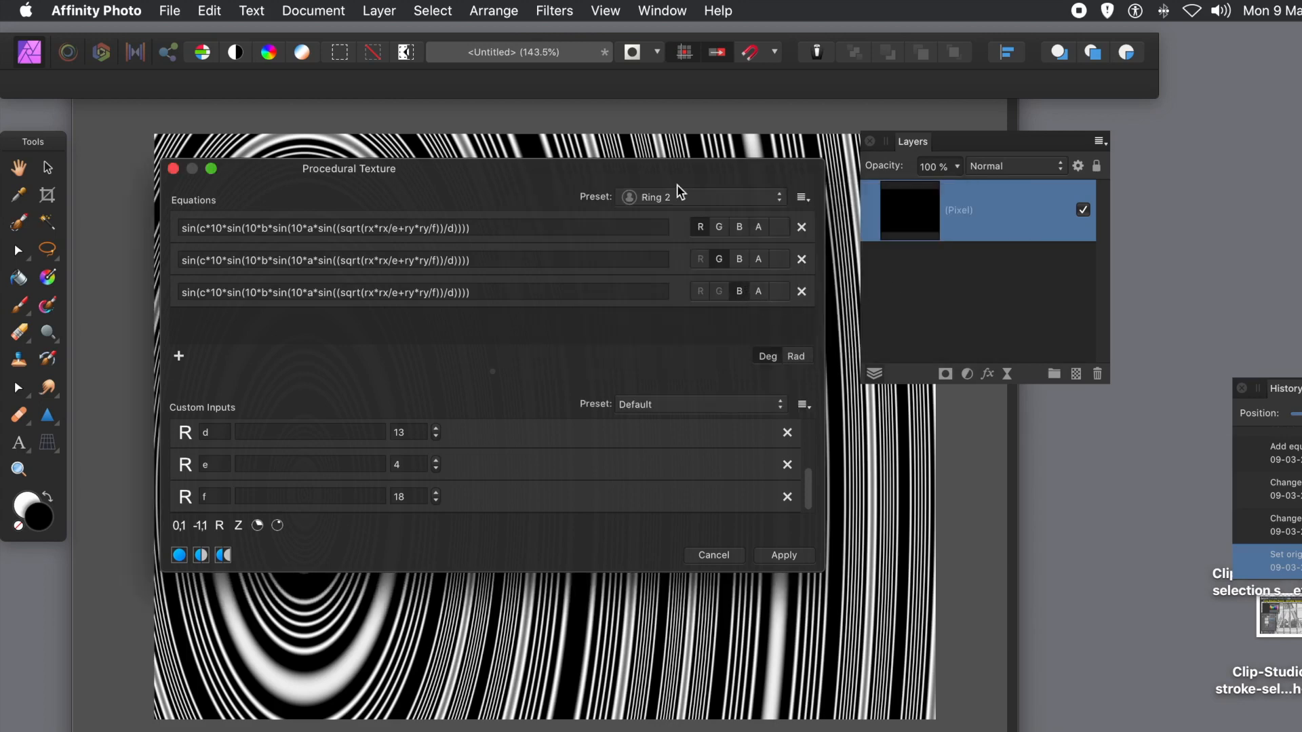
Apply the ring procedural texture to the black pixel layer and undo that application
left_click_drag(420, 171, 665, 173)
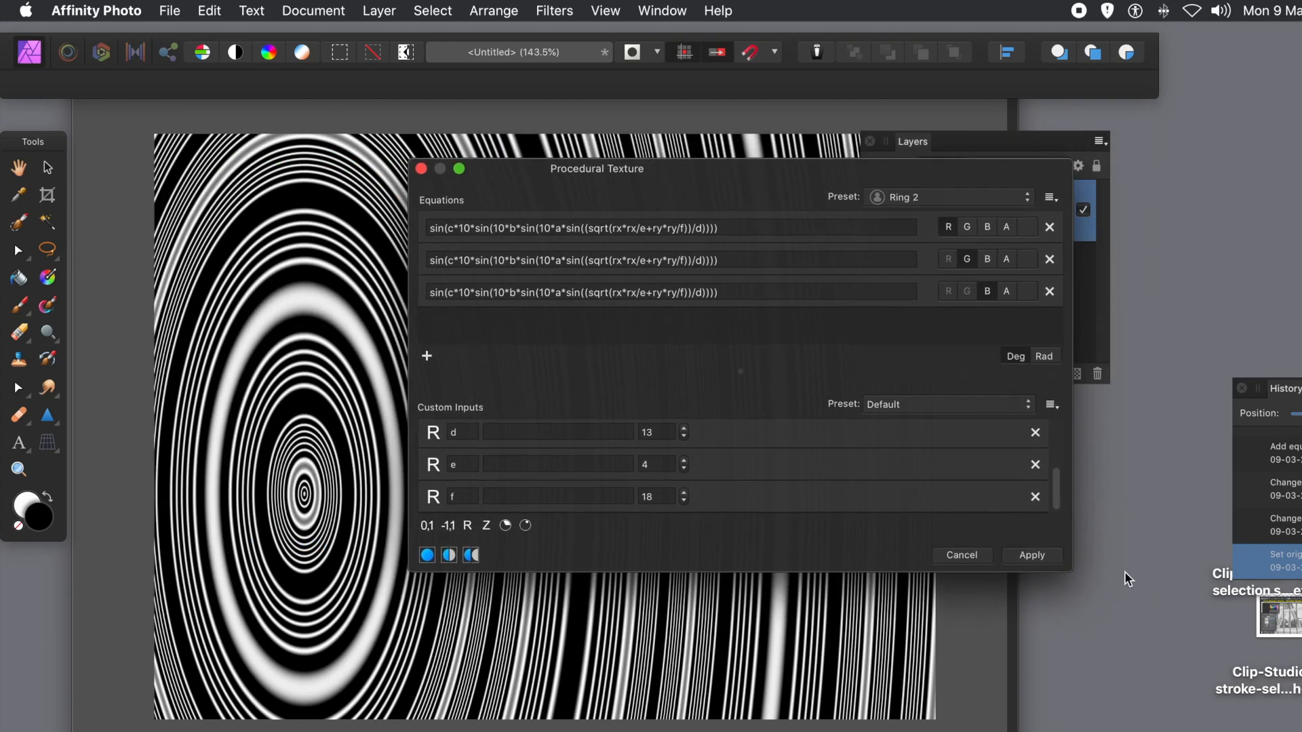
left_click(1025, 556)
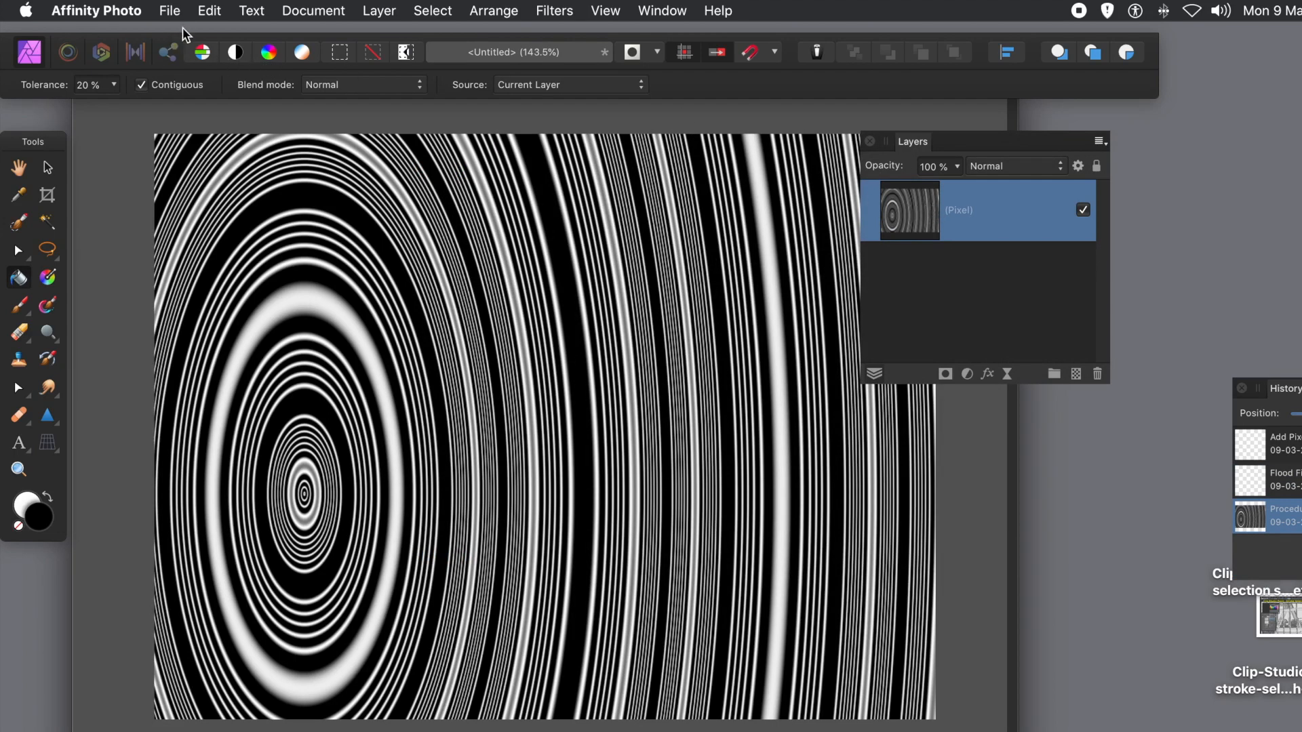
left_click(208, 11)
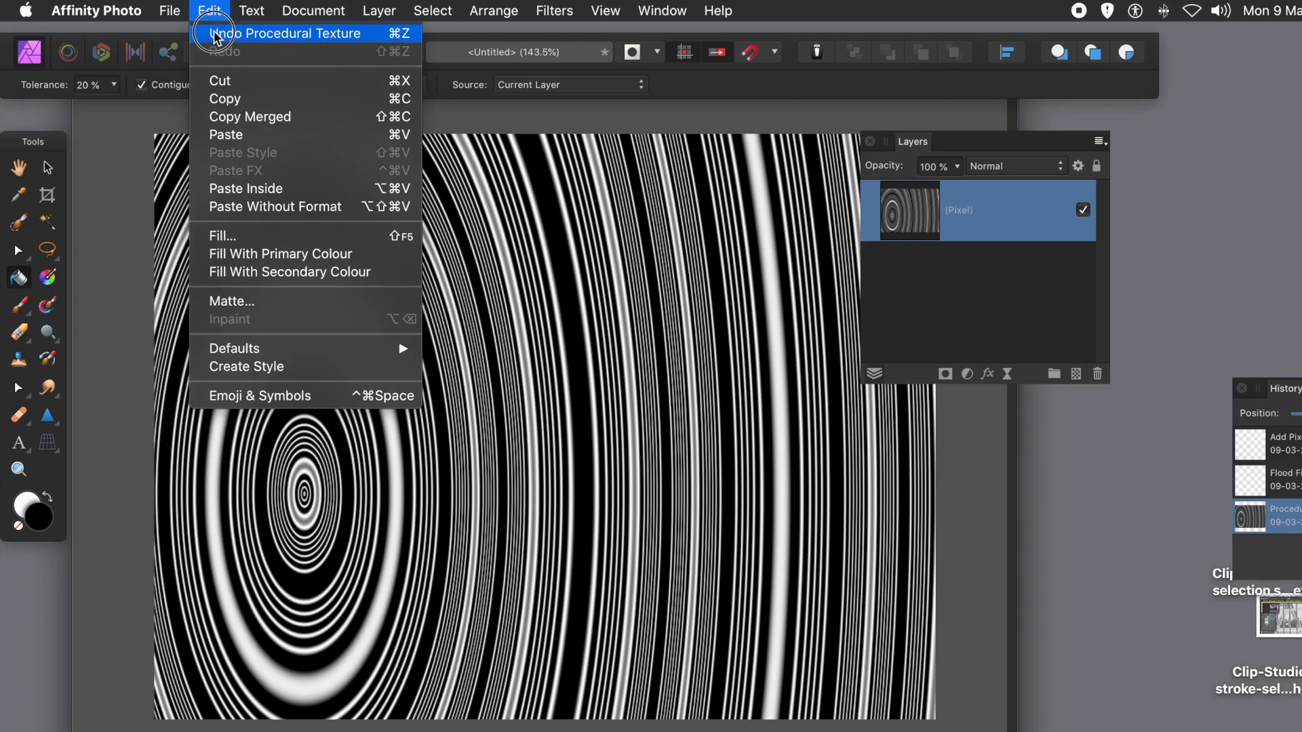
left_click(217, 37)
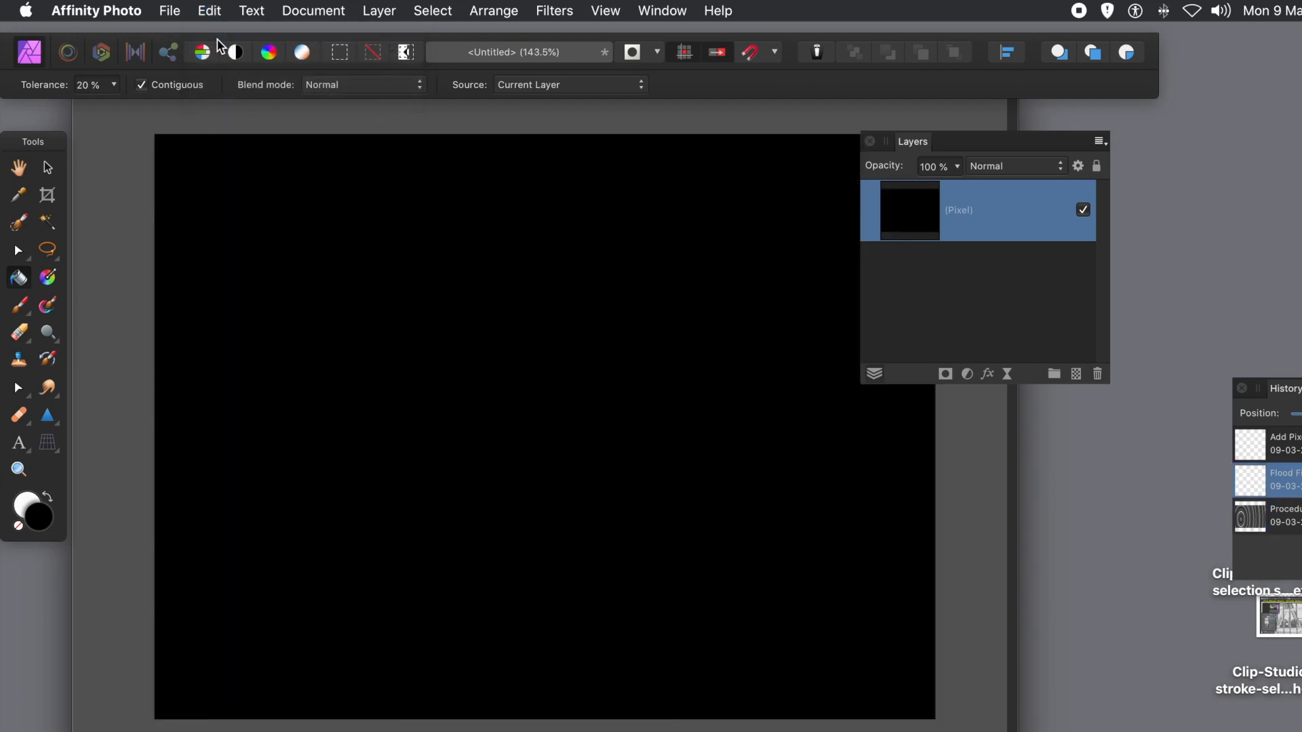
Add a live Procedural Texture filter layer to the black pixel layer and move its dialog up
left_click(213, 11)
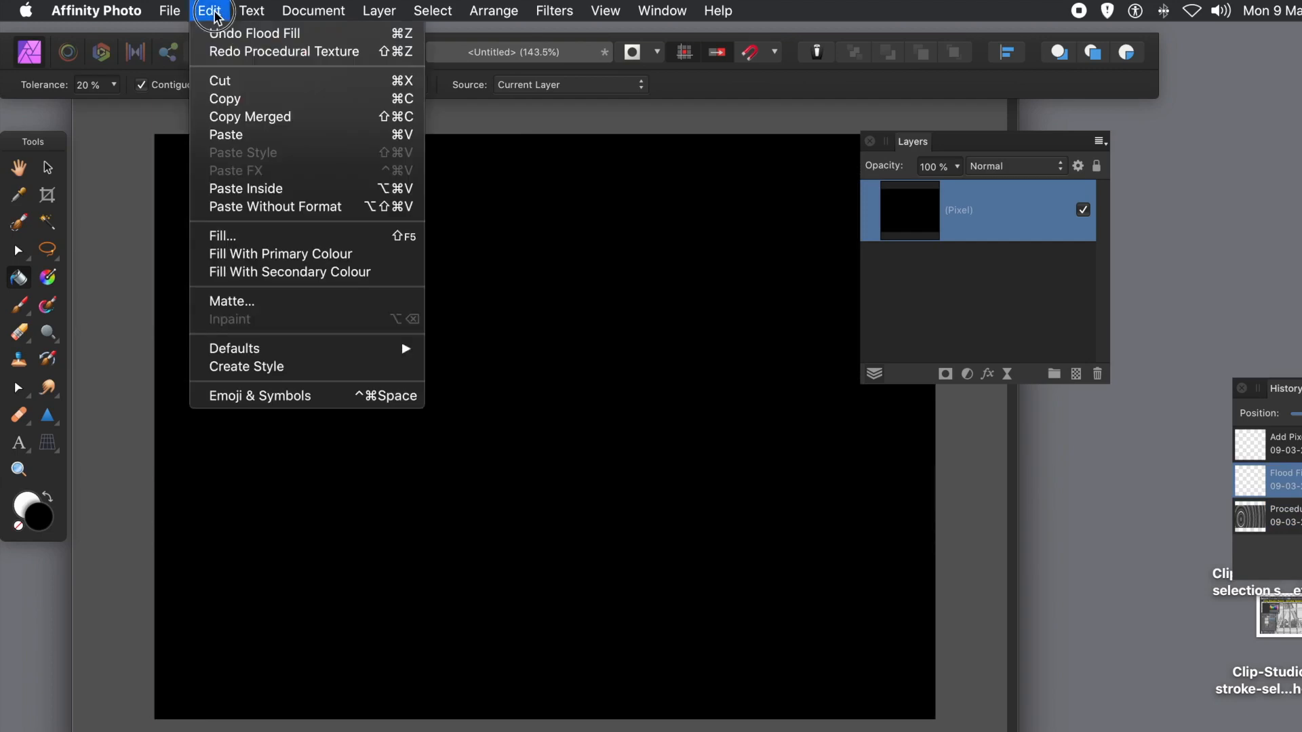
mouse_move(397, 10)
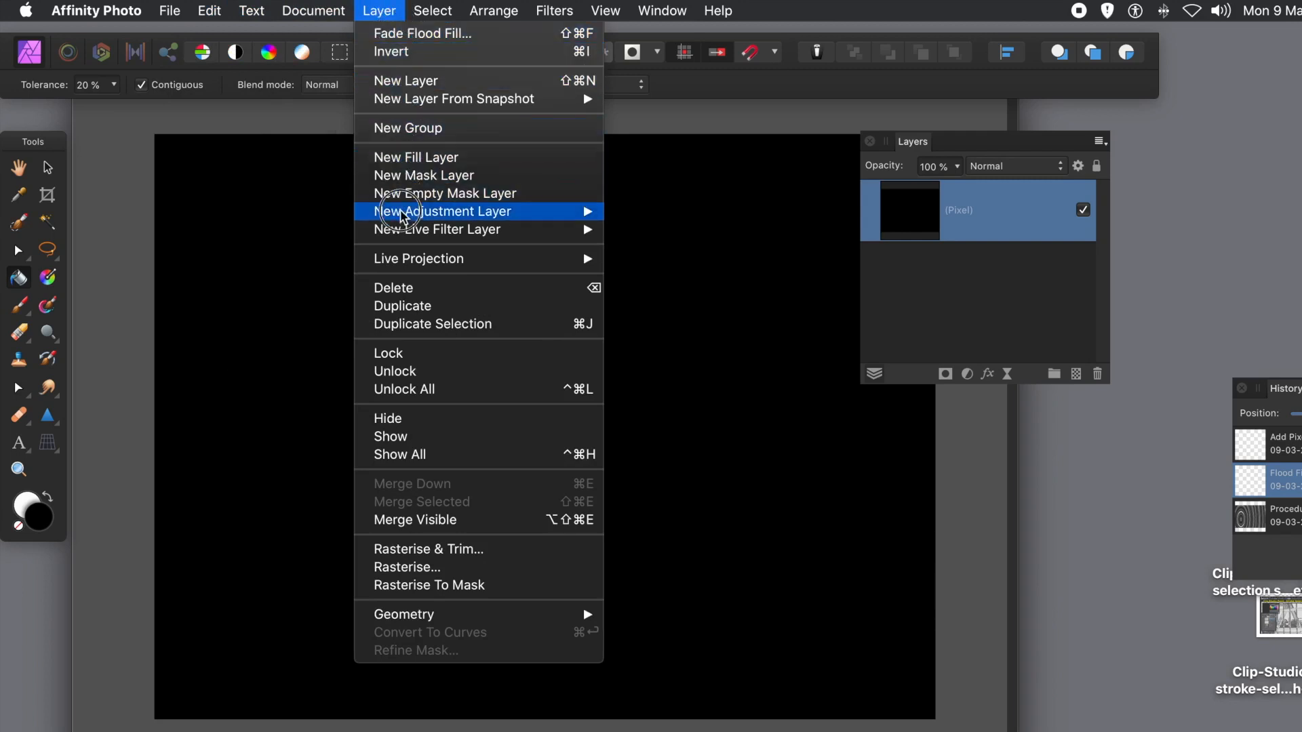
mouse_move(394, 212)
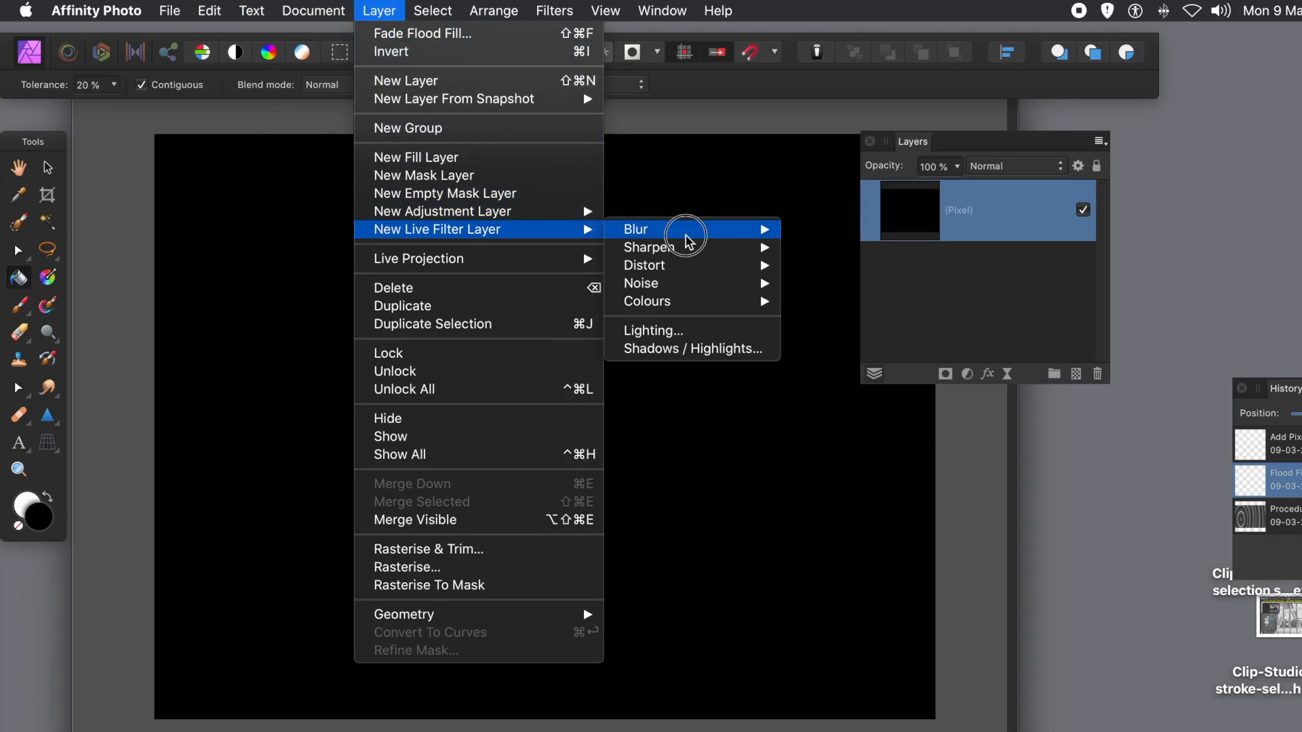
mouse_move(686, 302)
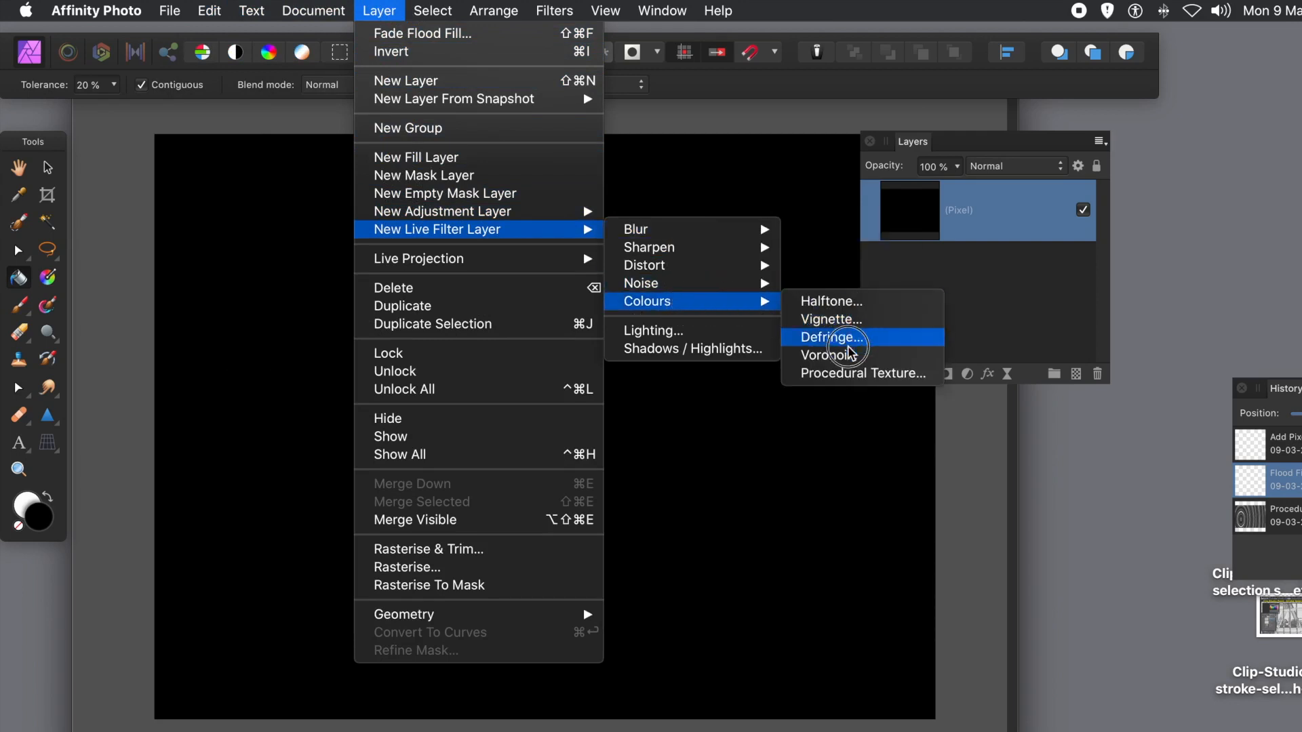
left_click(852, 374)
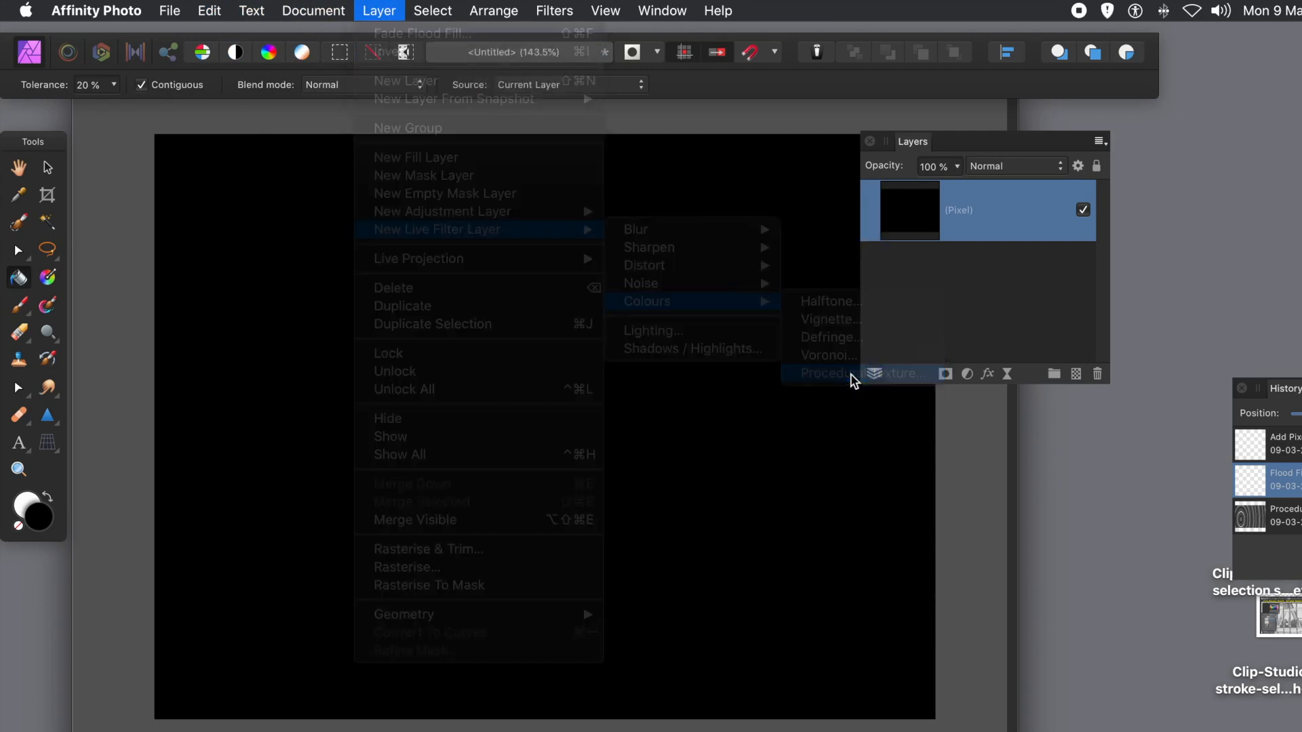
left_click_drag(637, 308, 726, 157)
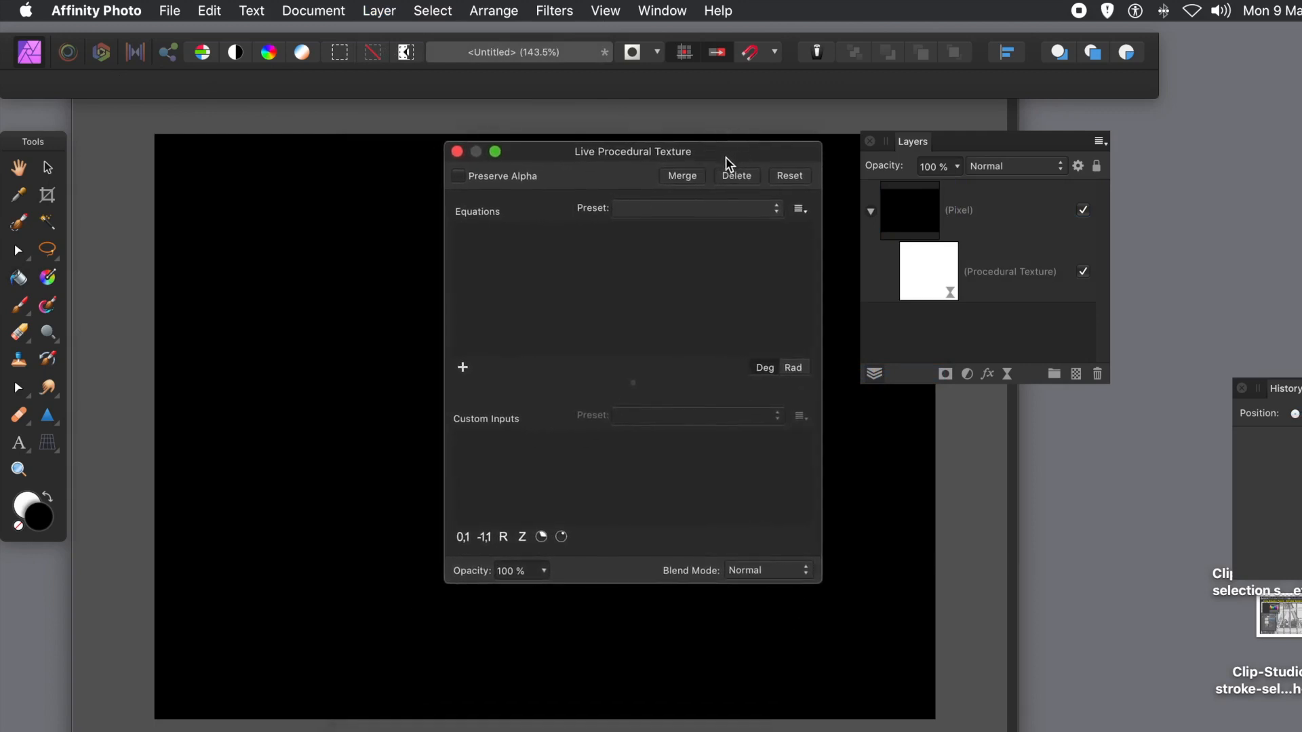
Load the Ring 2 preset from Monochrome patterns into the live procedural texture and close its dialog
left_click(739, 217)
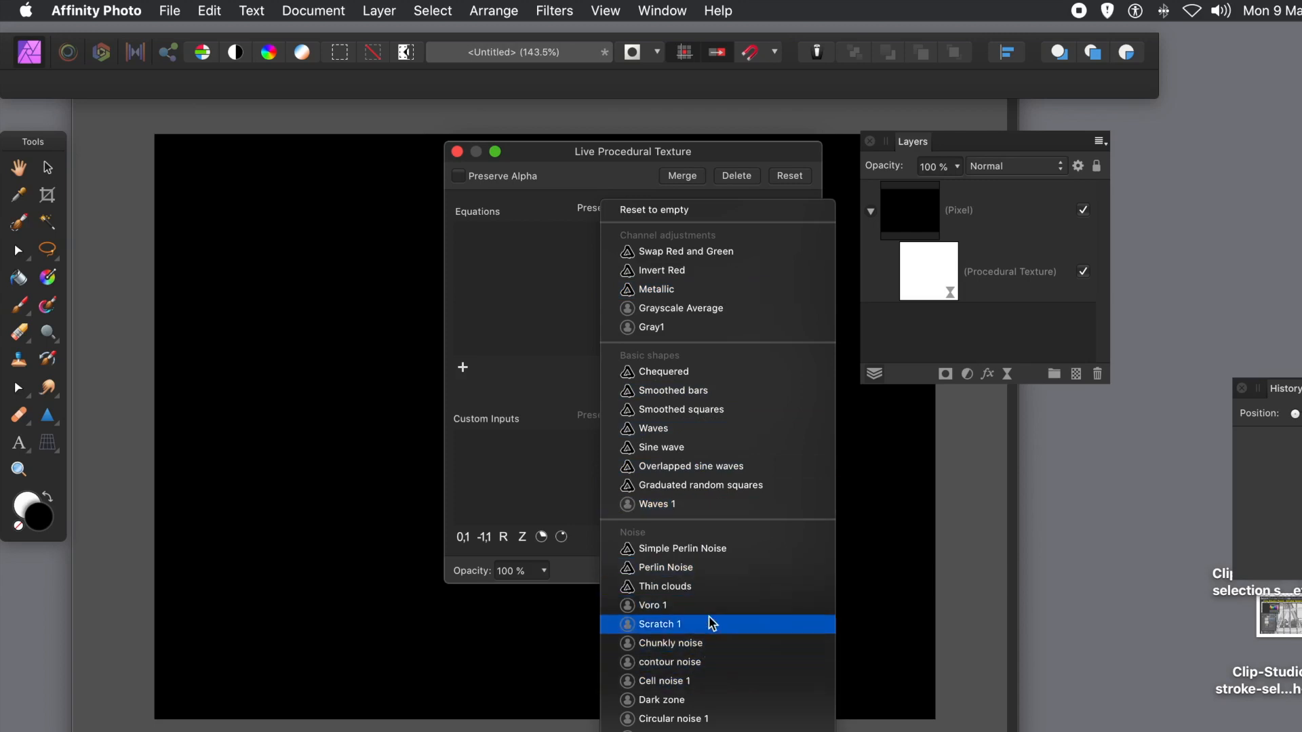
scroll(706, 584, "down", 5)
scroll(717, 447, "down", 10)
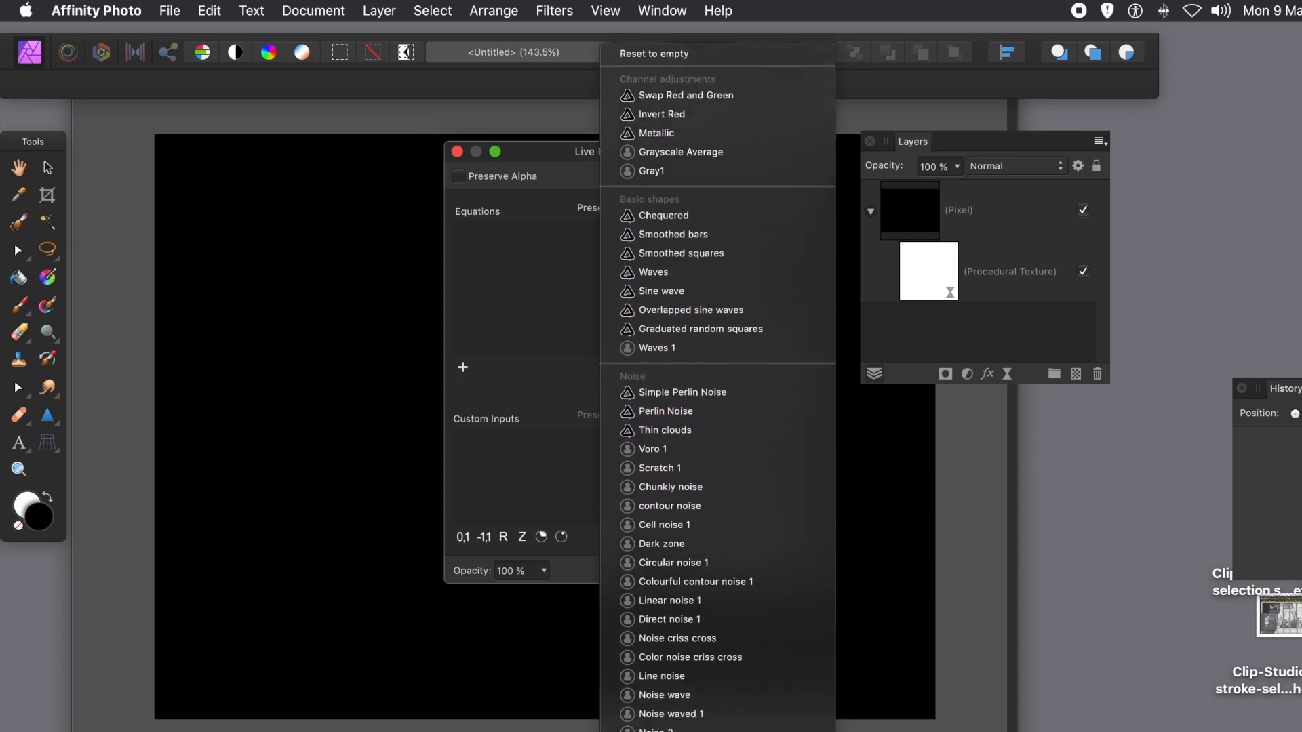
scroll(718, 475, "down", 5)
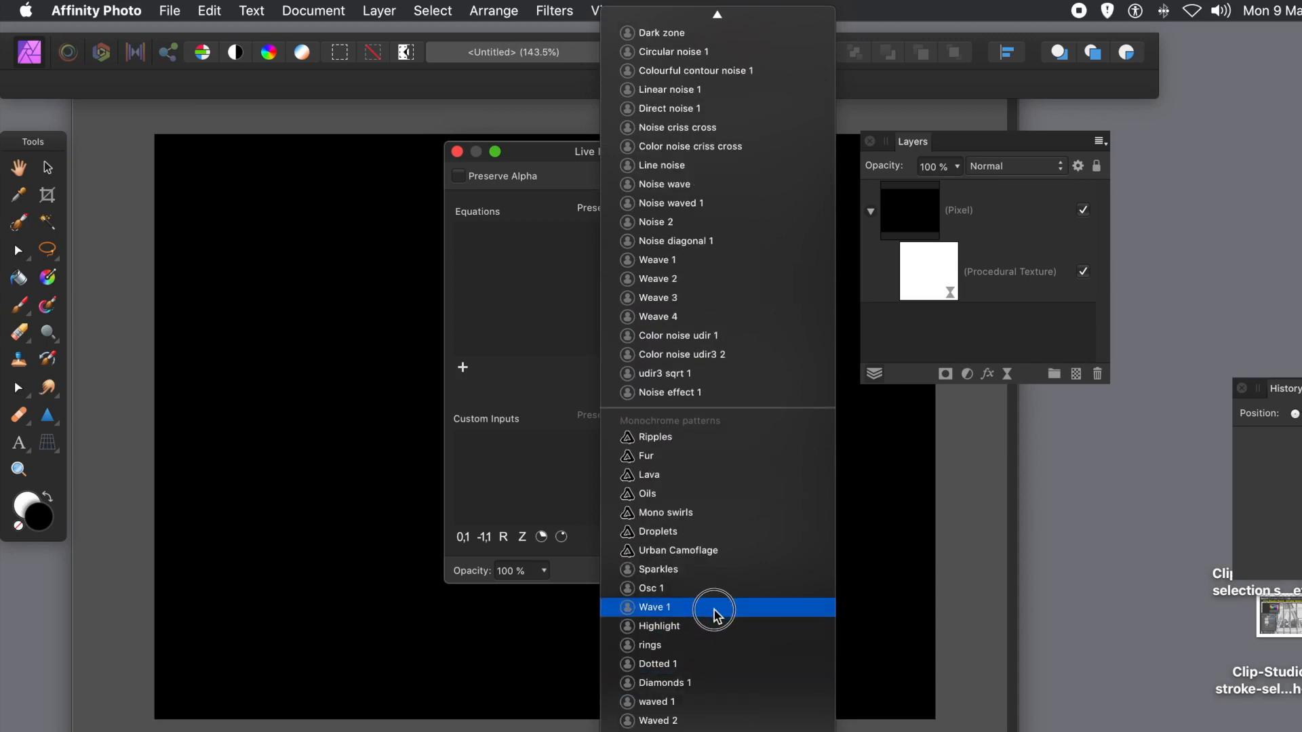
scroll(731, 672, "down", 6)
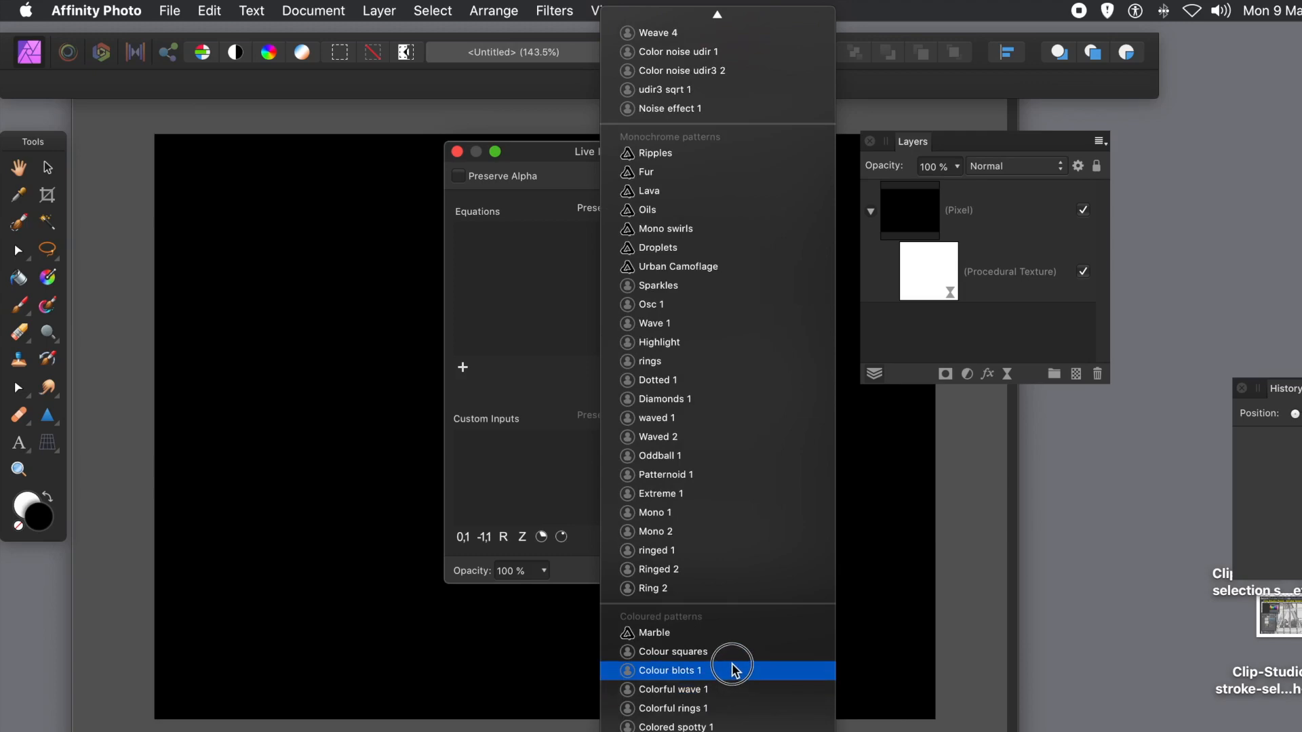
left_click(700, 589)
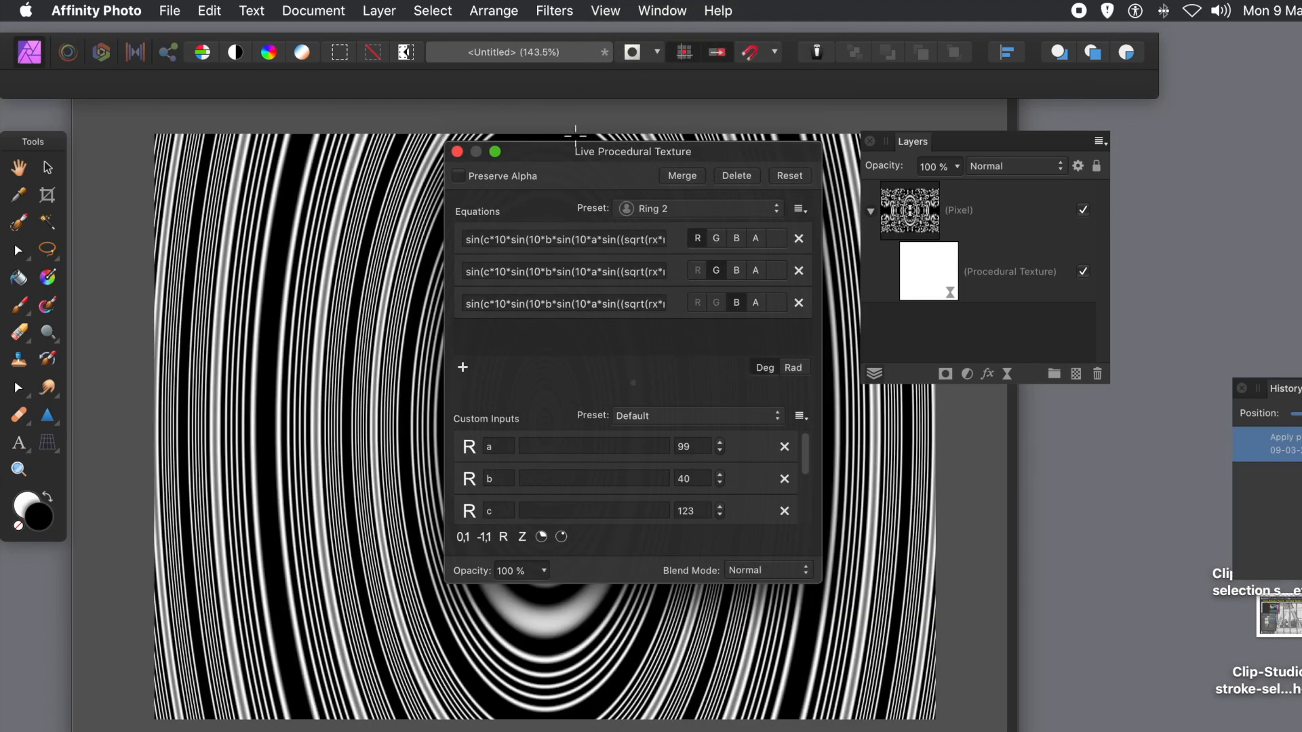
left_click_drag(534, 156, 695, 147)
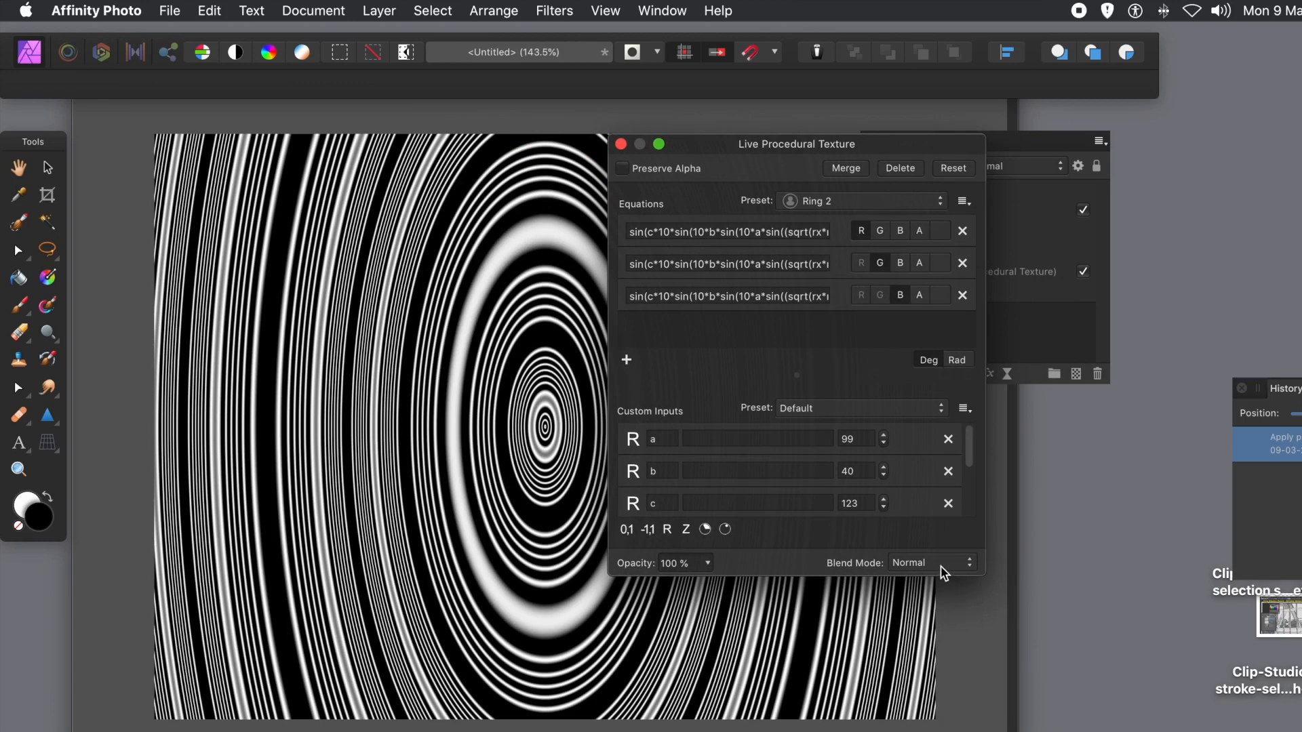
left_click(621, 144)
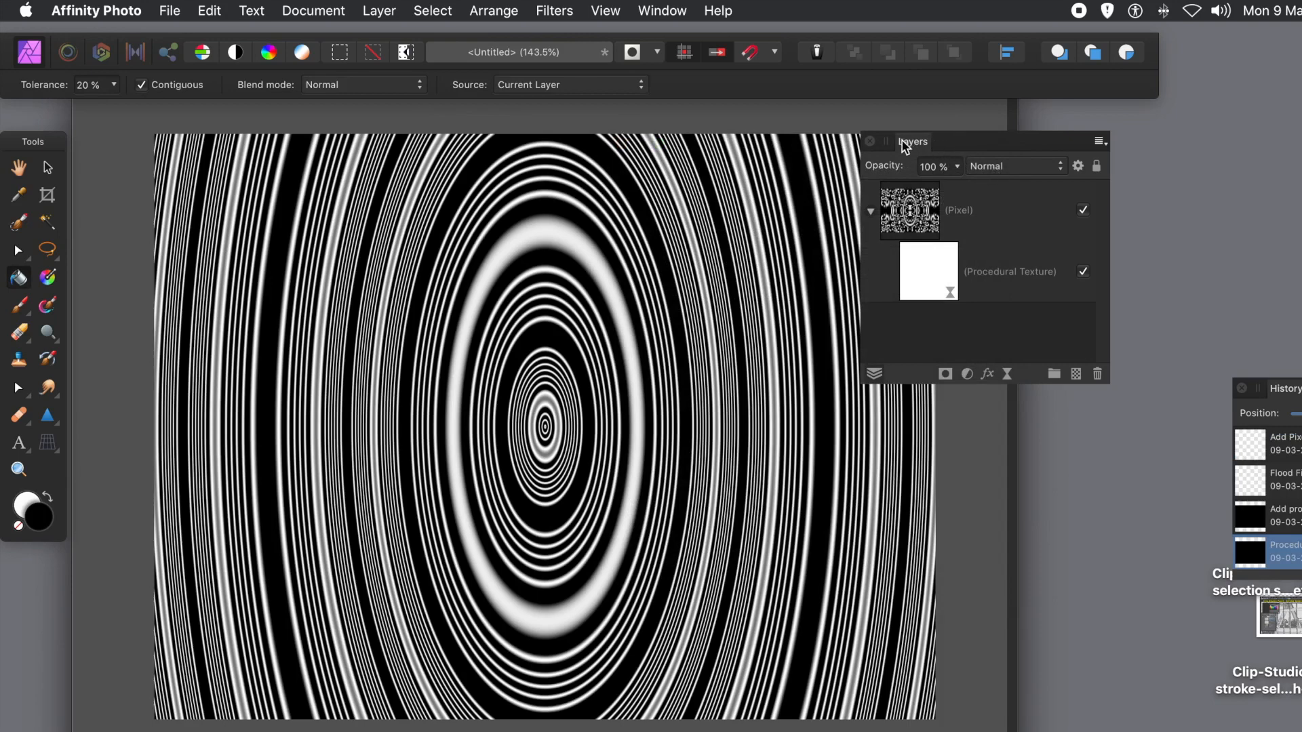
Add a second live Procedural Texture filter layer above the pixel layer and move its dialog up
left_click_drag(913, 148, 819, 157)
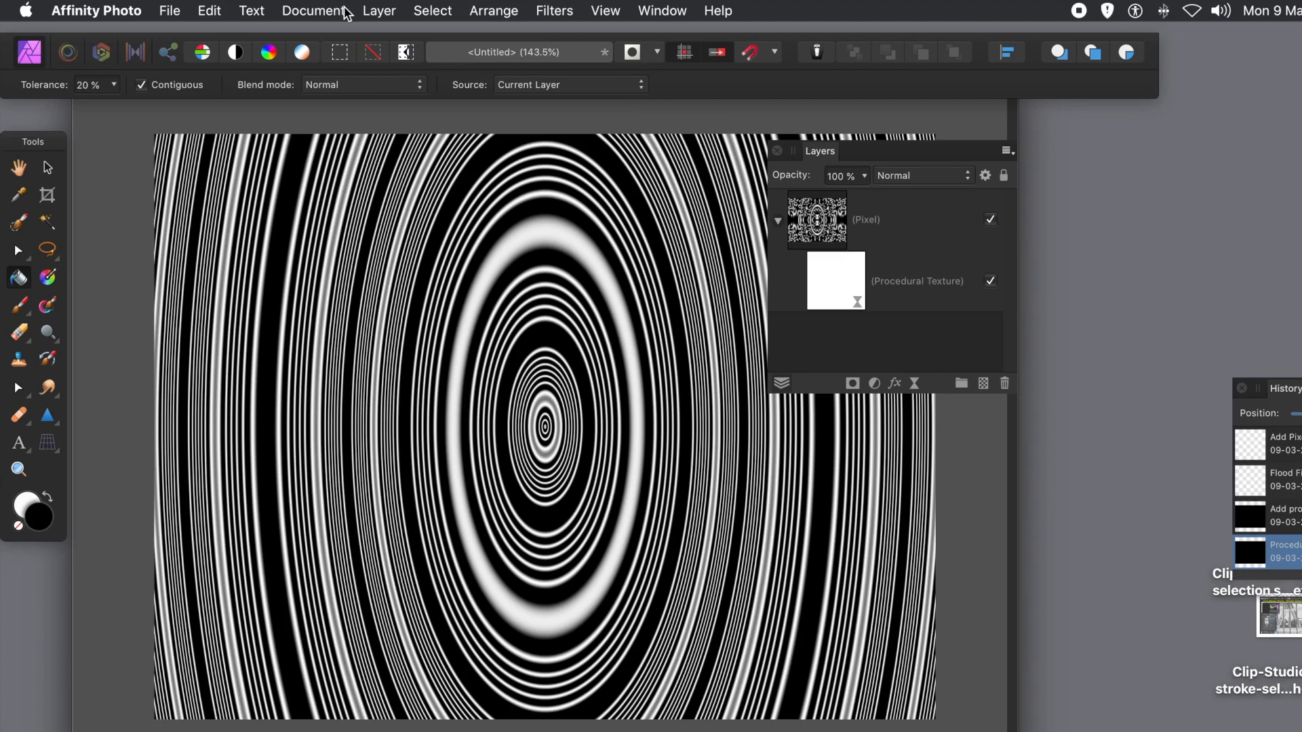
left_click(375, 10)
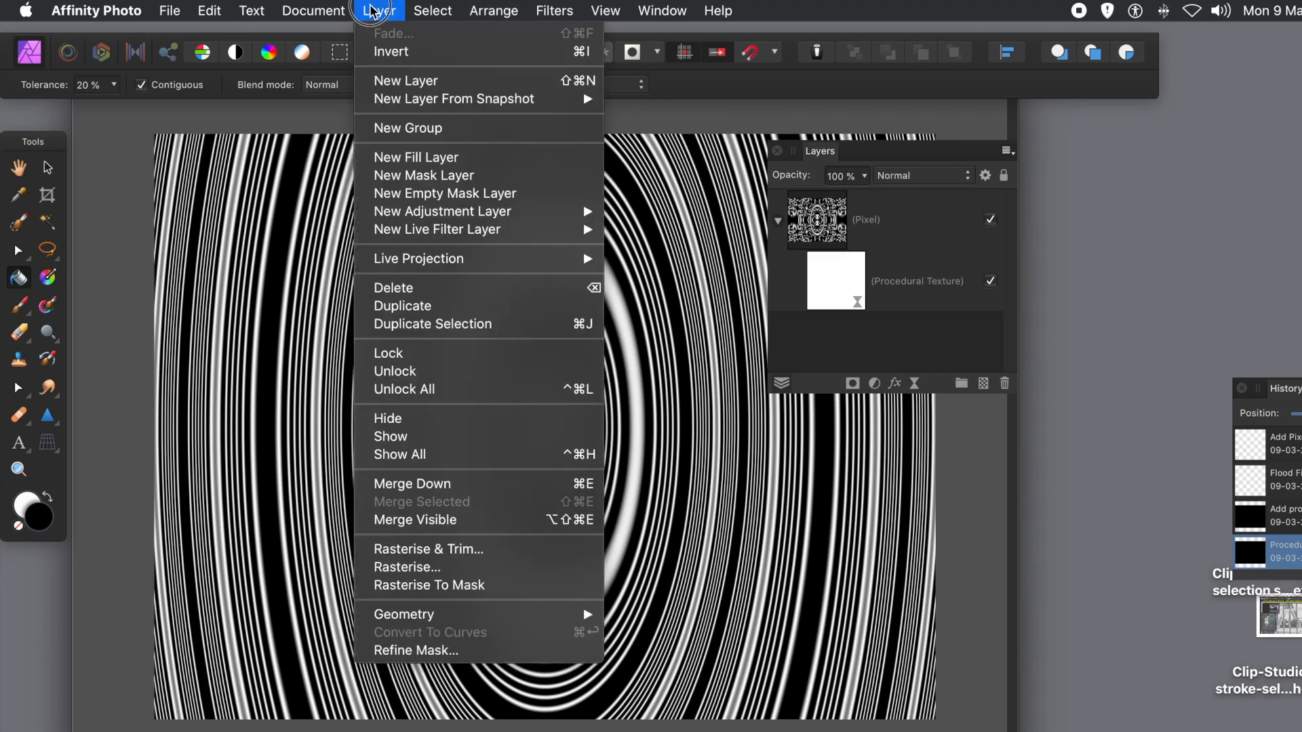
left_click(426, 232)
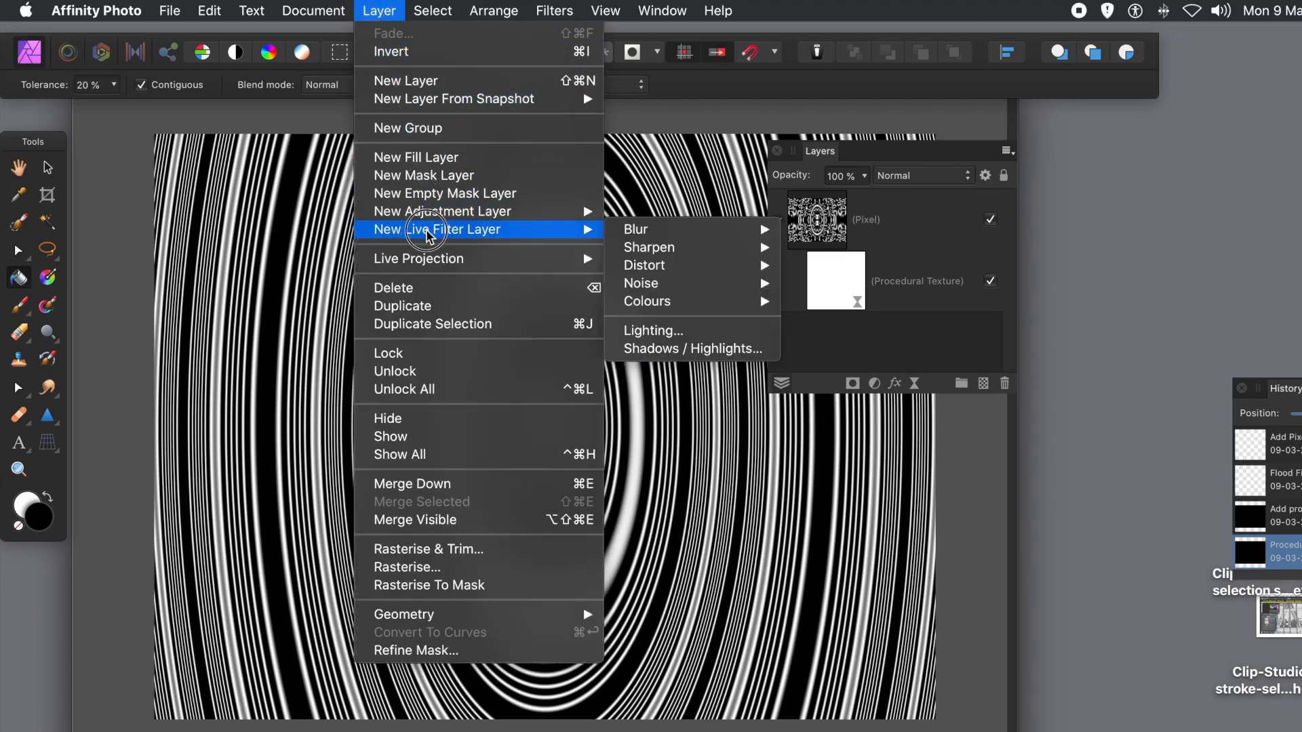
left_click(667, 303)
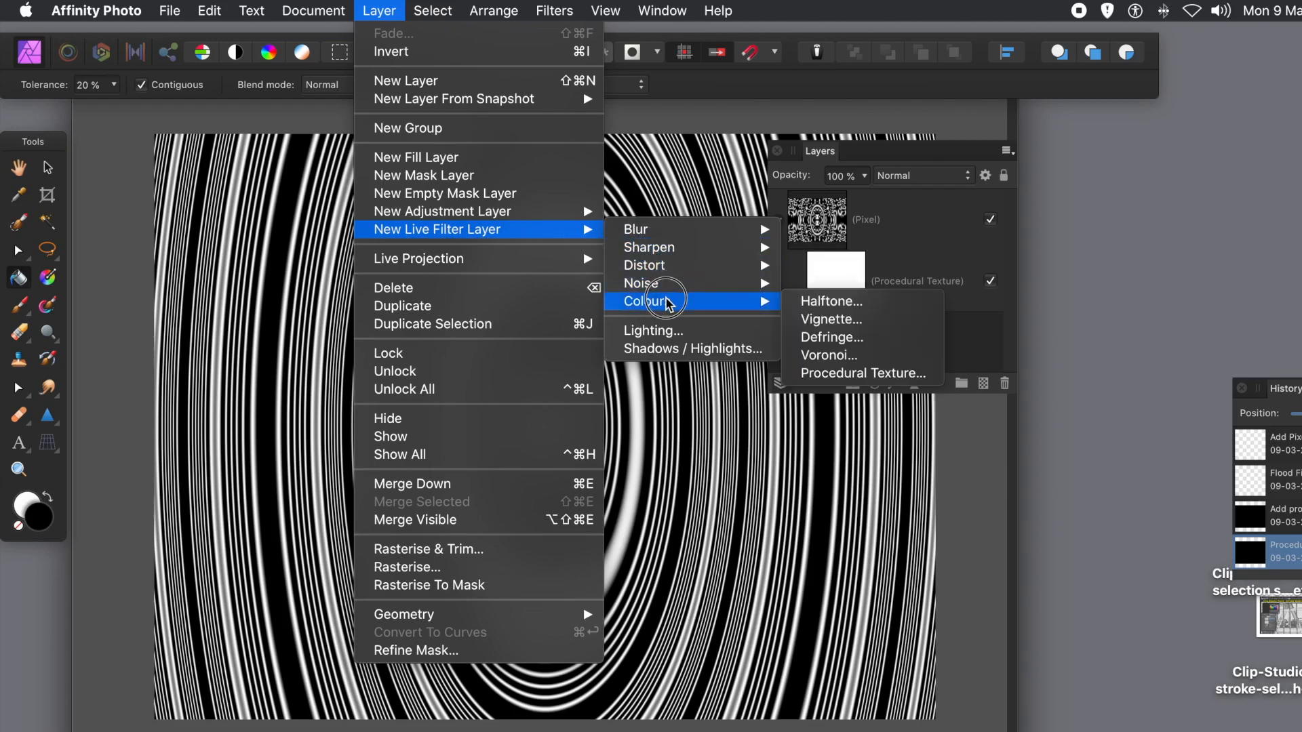
left_click(837, 375)
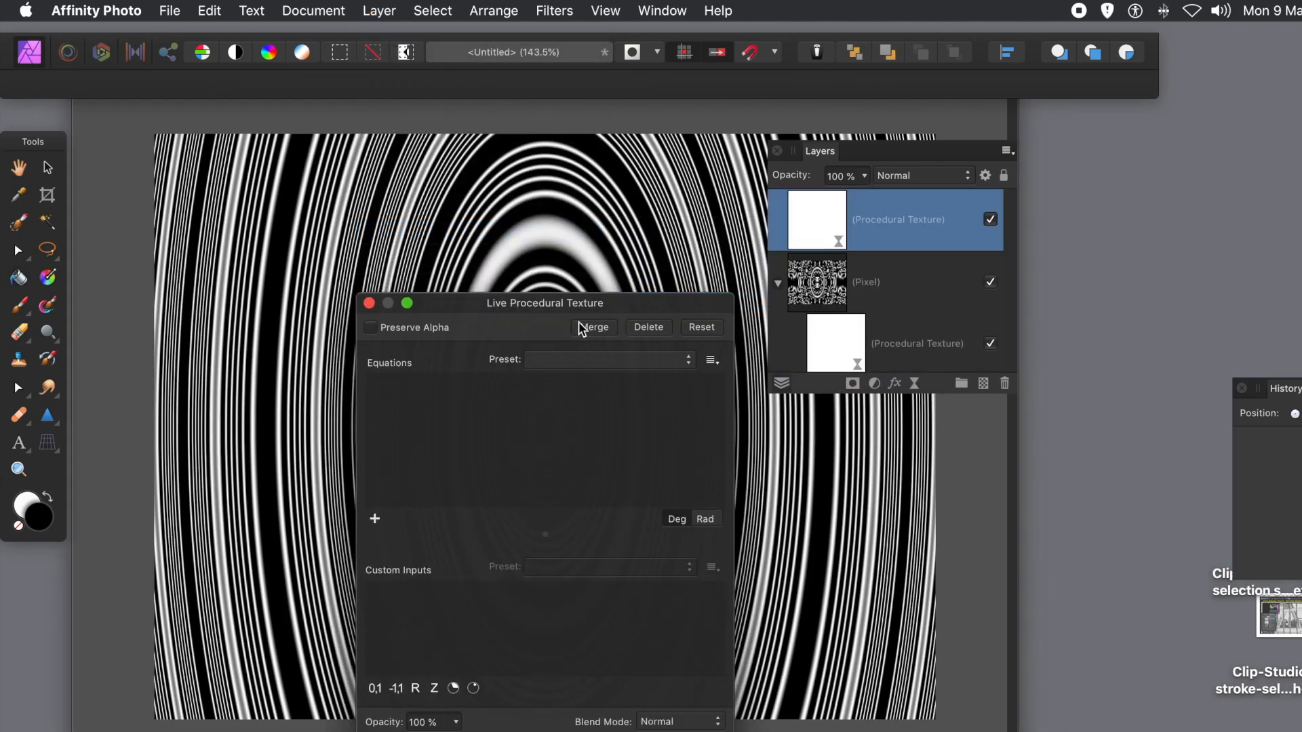
left_click_drag(595, 304, 628, 107)
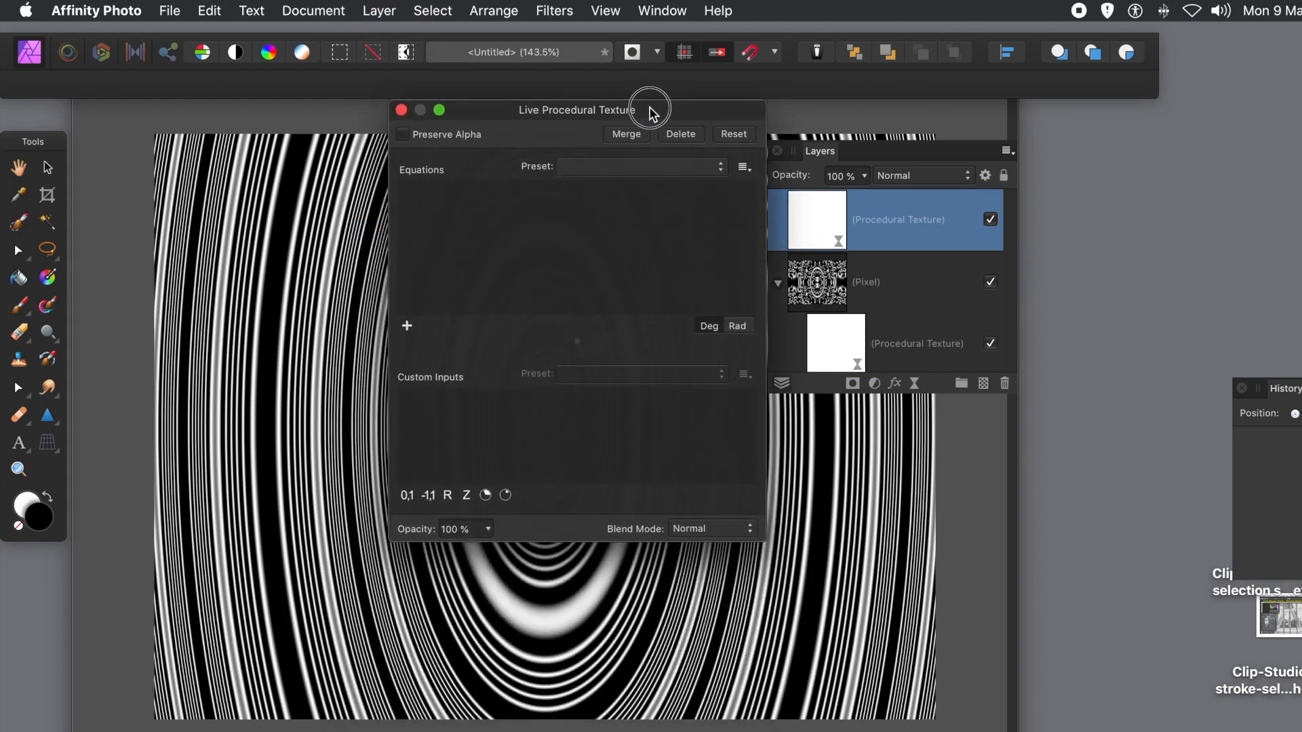
Load the Ring 2 preset into the second live procedural texture and shift the dialog off the ring centre
left_click(649, 167)
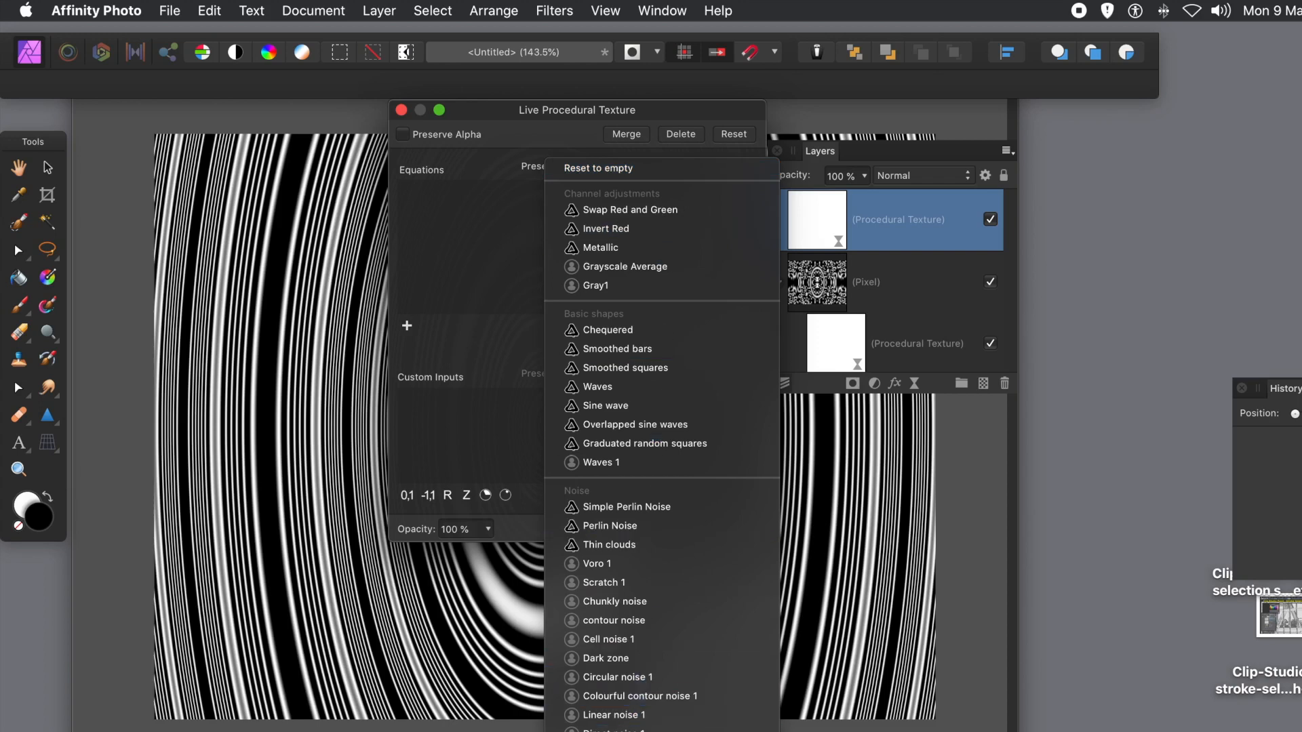
scroll(661, 441, "down", 4)
scroll(662, 380, "down", 10)
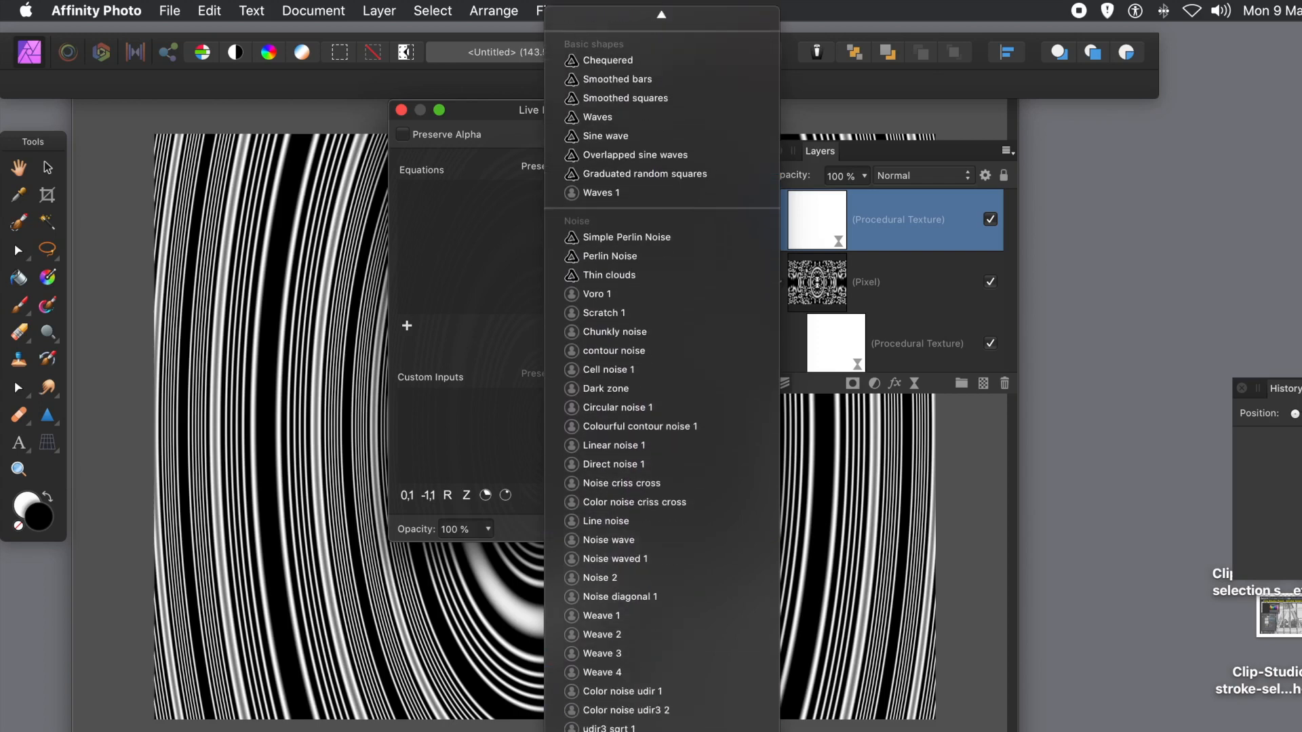
scroll(659, 679, "down", 6)
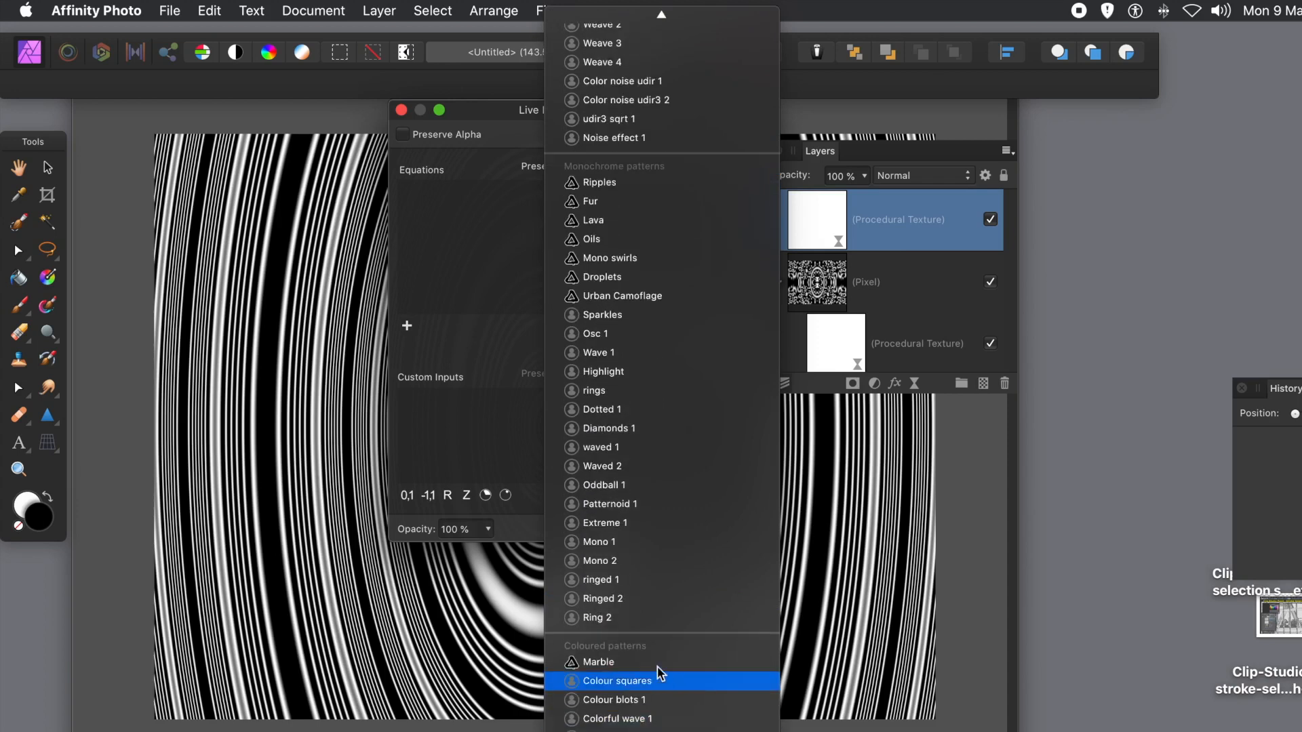
left_click(648, 619)
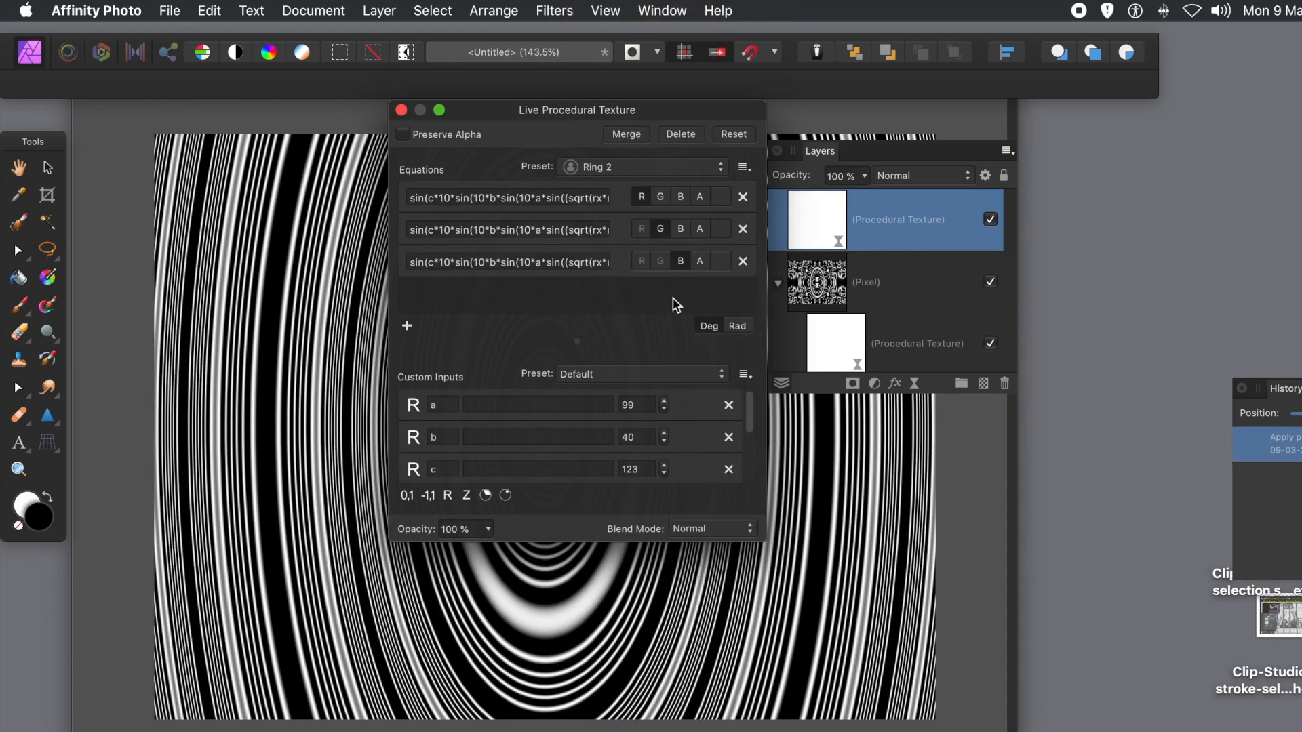
left_click_drag(491, 114, 728, 113)
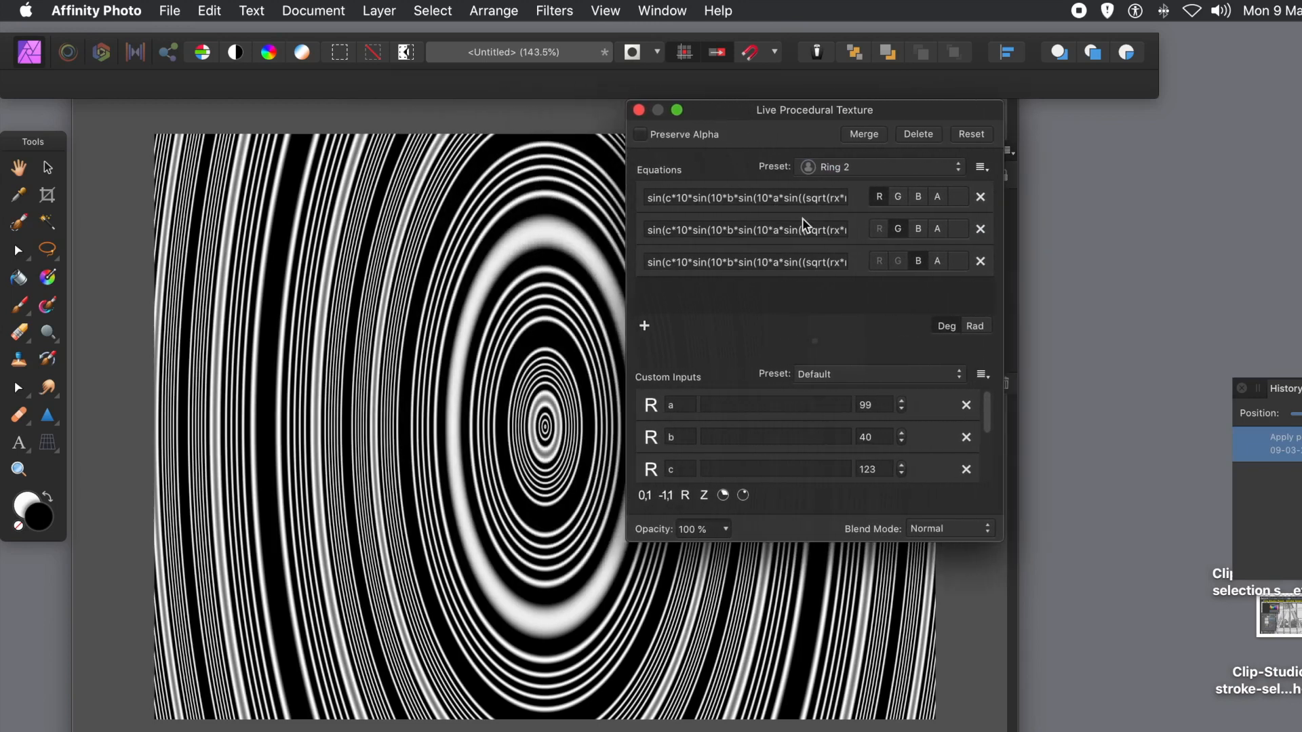
Set custom inputs a to 91 and c to 94 in the second live procedural texture
left_click(902, 409)
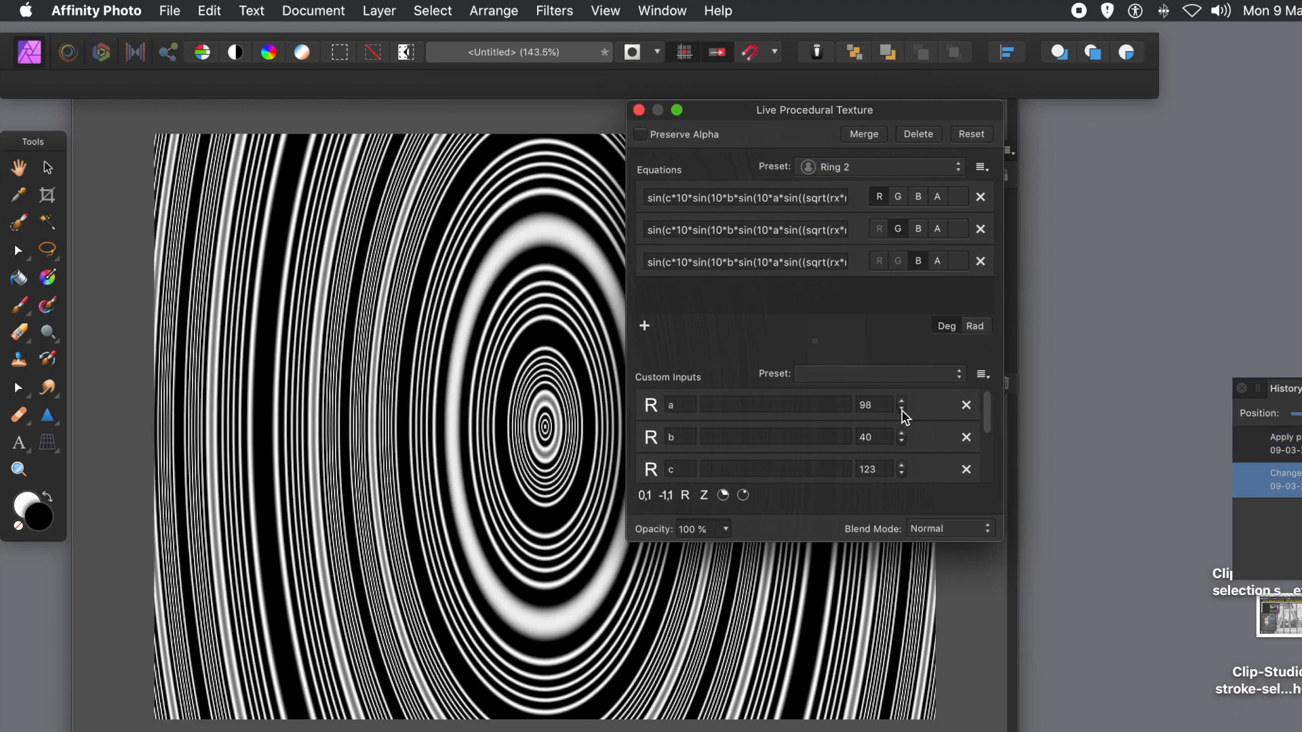
left_click(902, 409)
left_click(902, 409)
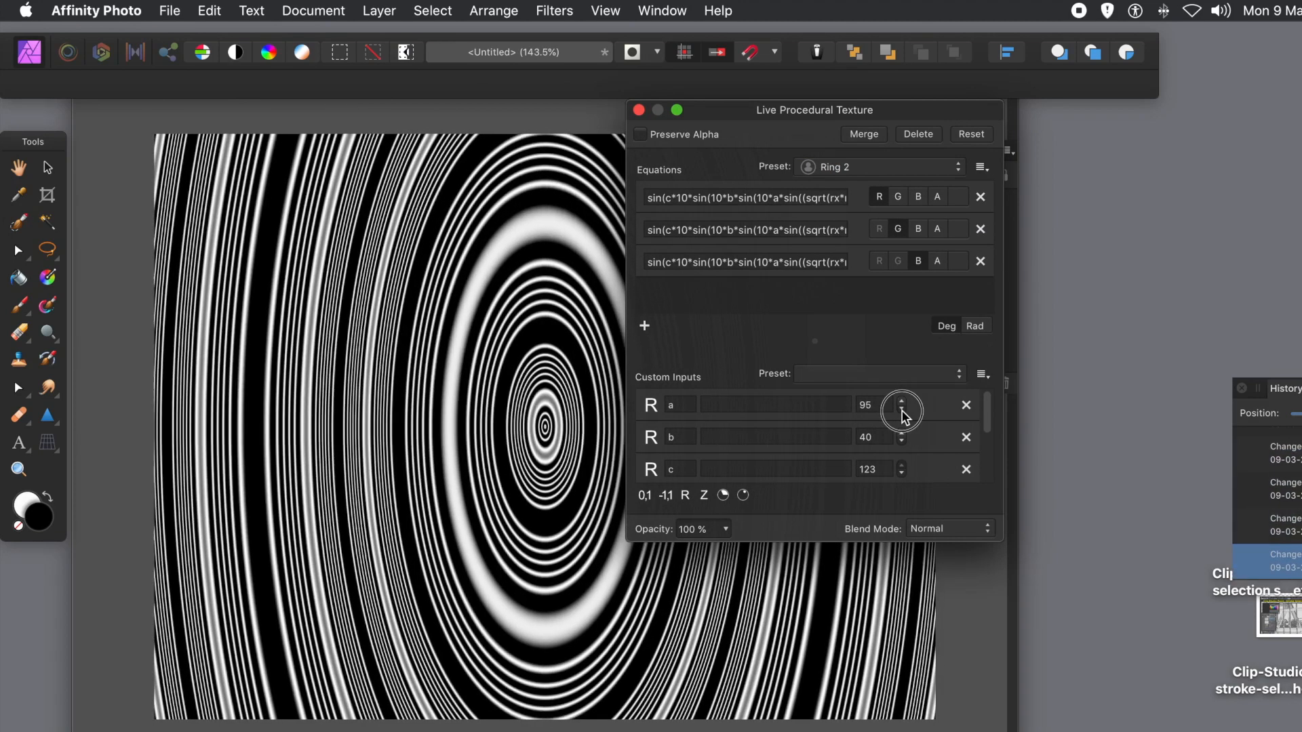
left_click(902, 409)
left_click(902, 408)
left_click(902, 409)
left_click(902, 409)
left_click(902, 409)
Move the second texture's ring centre to the upper-left area of the canvas and set custom input b to 39
left_click_drag(545, 427, 385, 319)
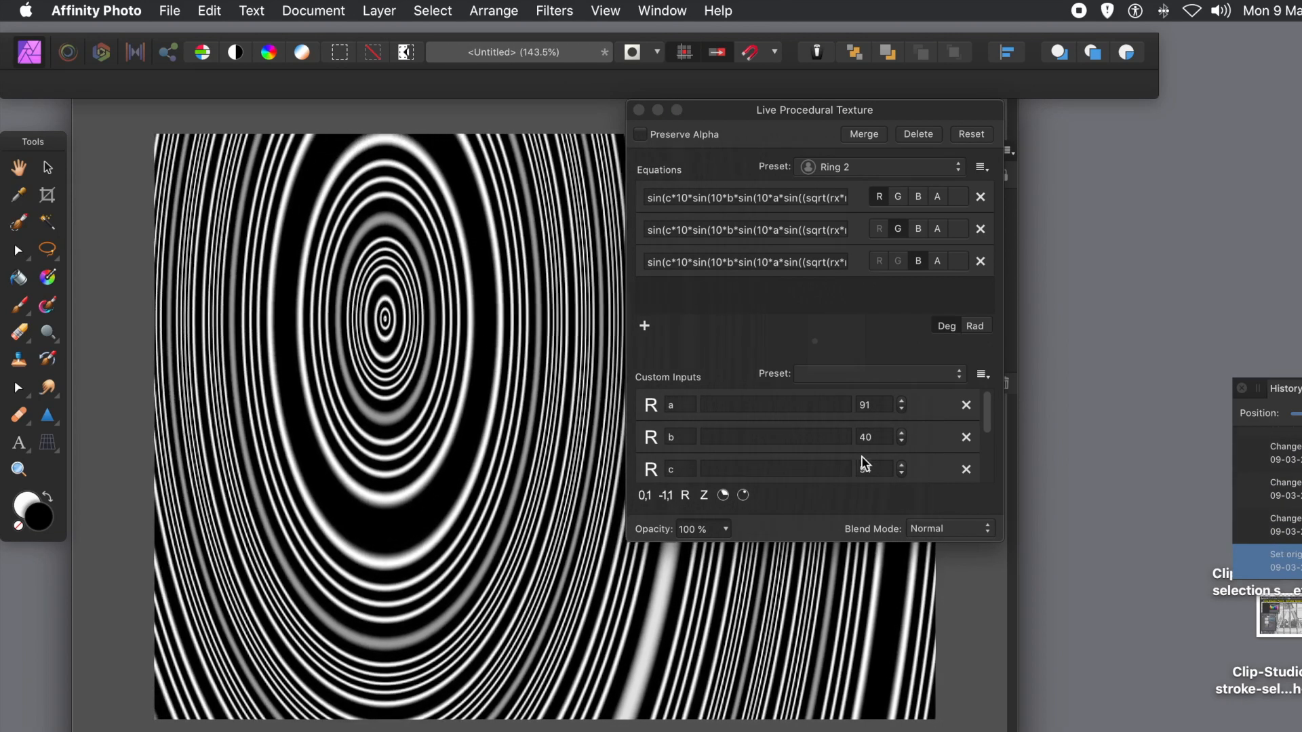
left_click(902, 441)
left_click(902, 441)
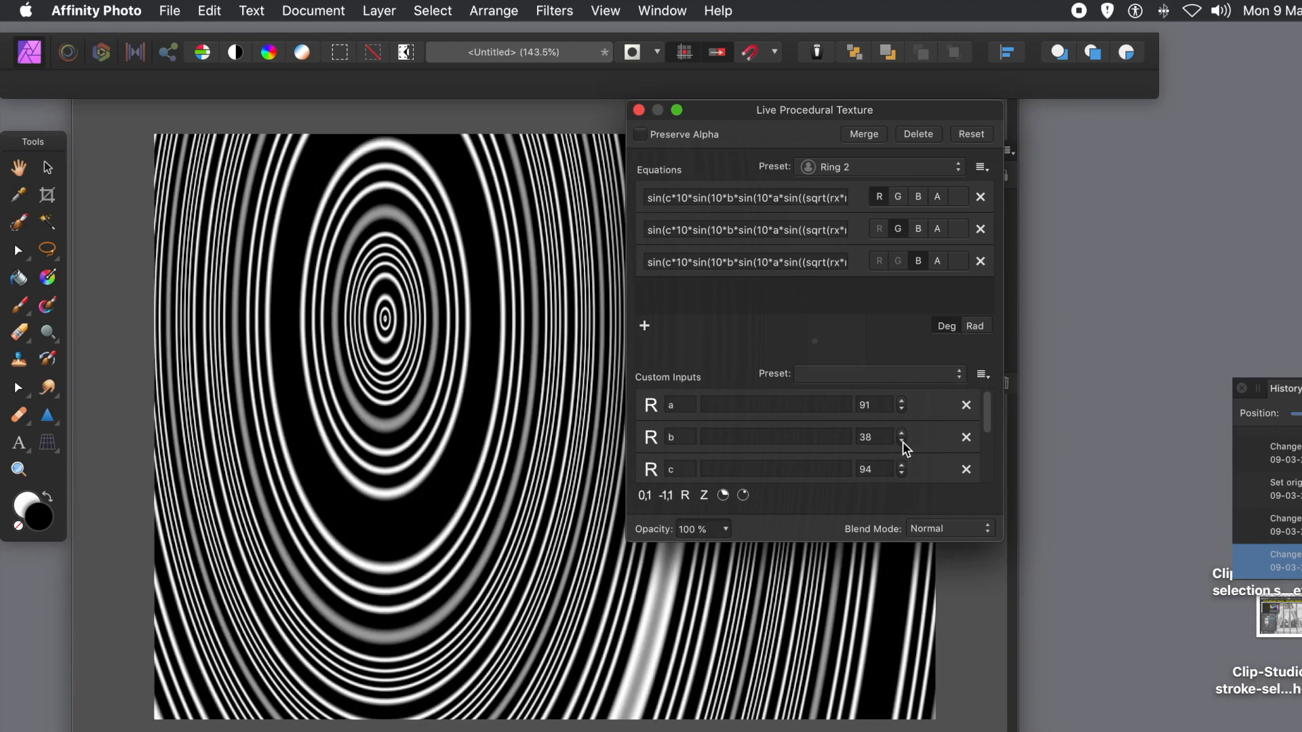
left_click(902, 434)
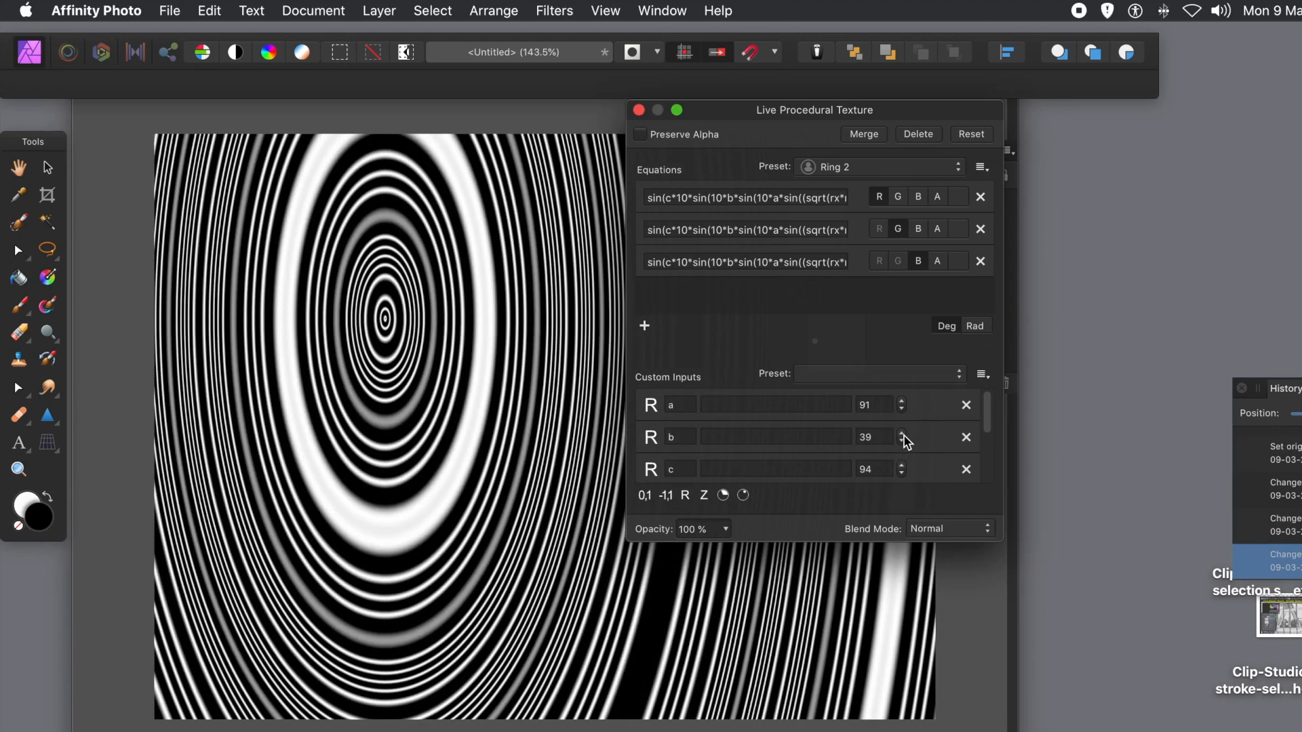
Set the second texture's blend mode to Lighten and shift its ring centre slightly right and down
left_click(950, 531)
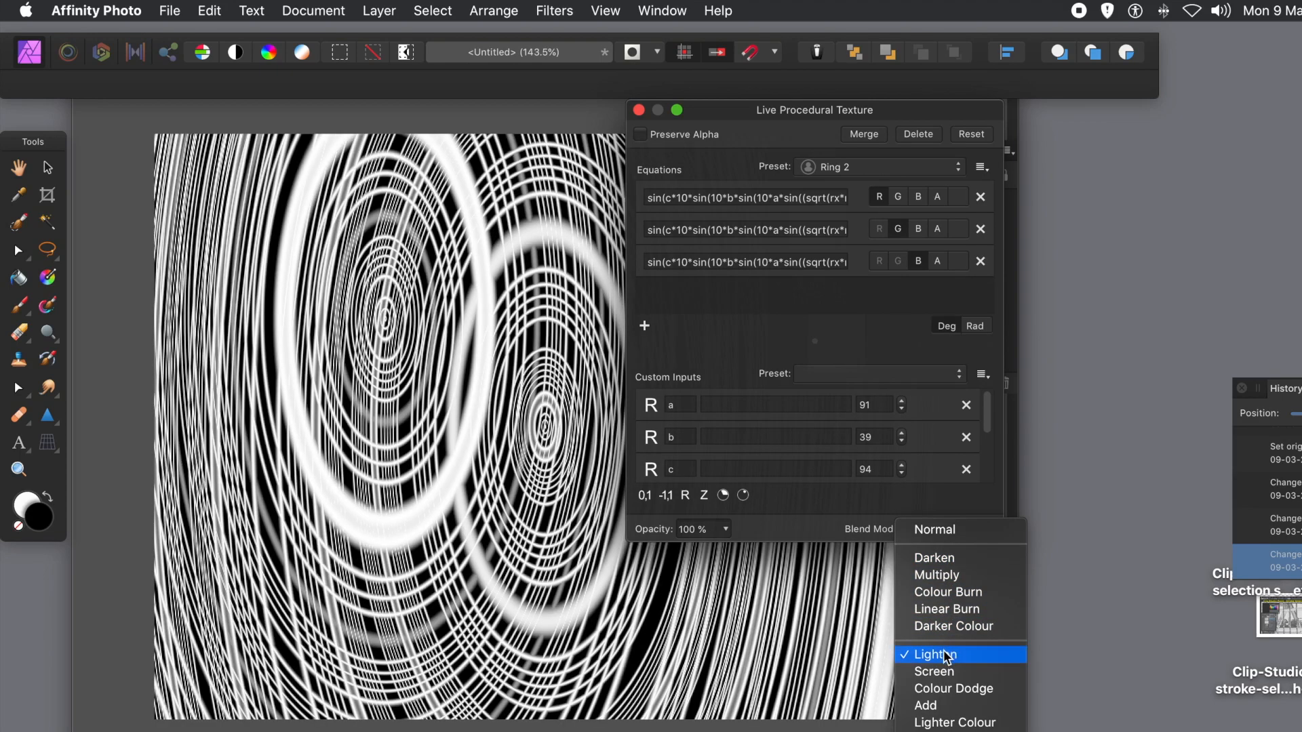
left_click(946, 656)
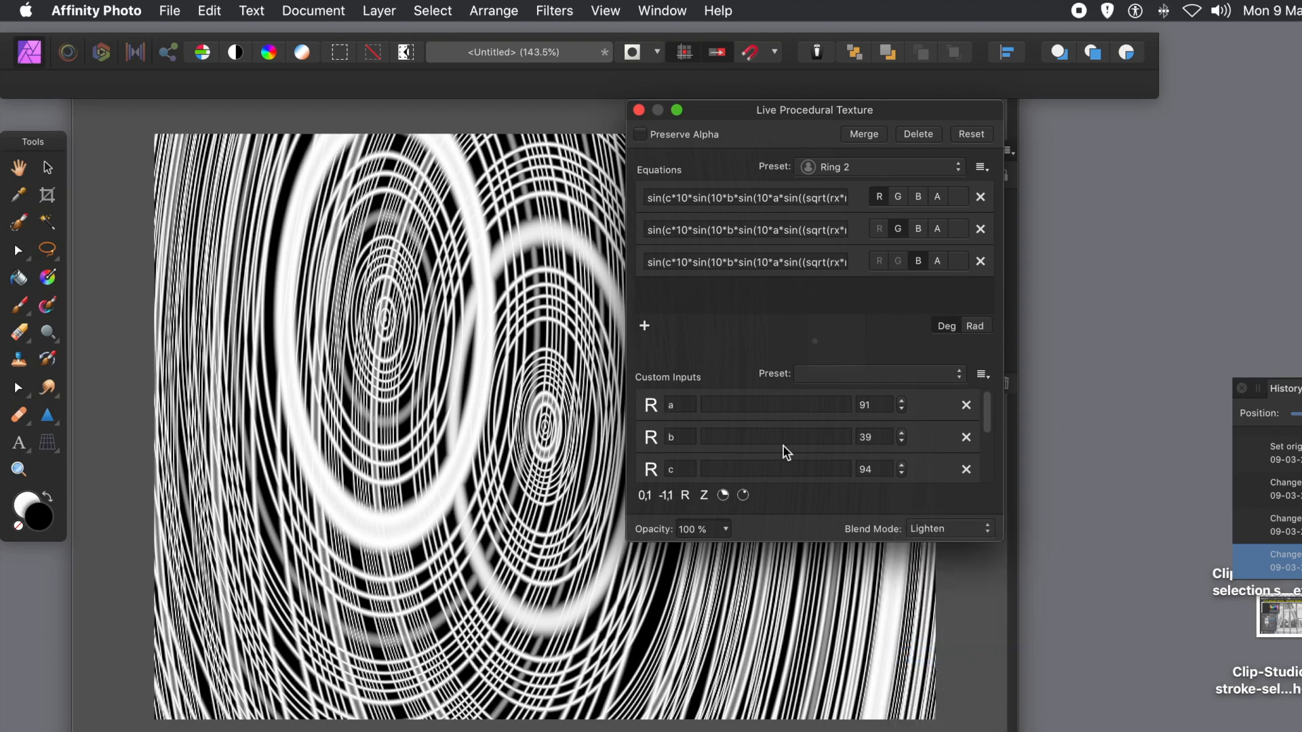
left_click_drag(366, 339, 380, 241)
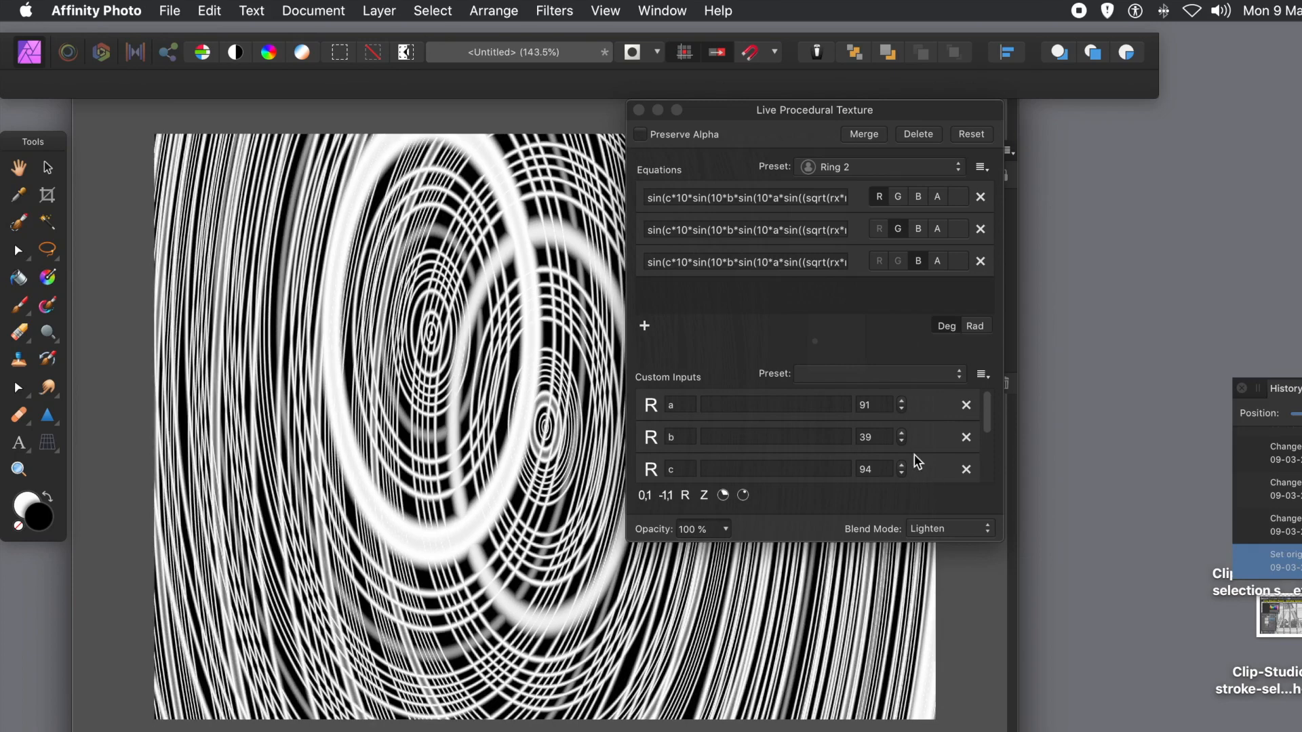
Set custom input e to 15 in the Lighten procedural texture to widen its rings
left_click_drag(987, 423, 1000, 478)
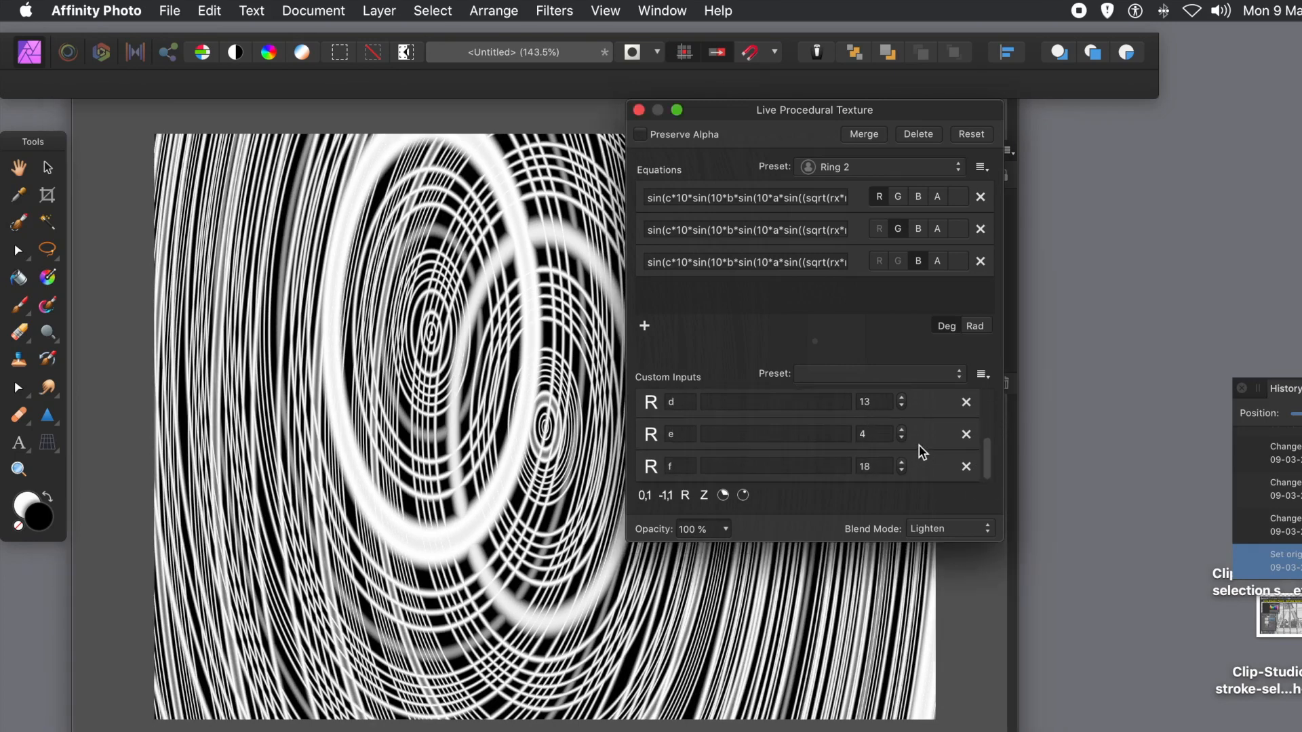
left_click(901, 430)
left_click(902, 430)
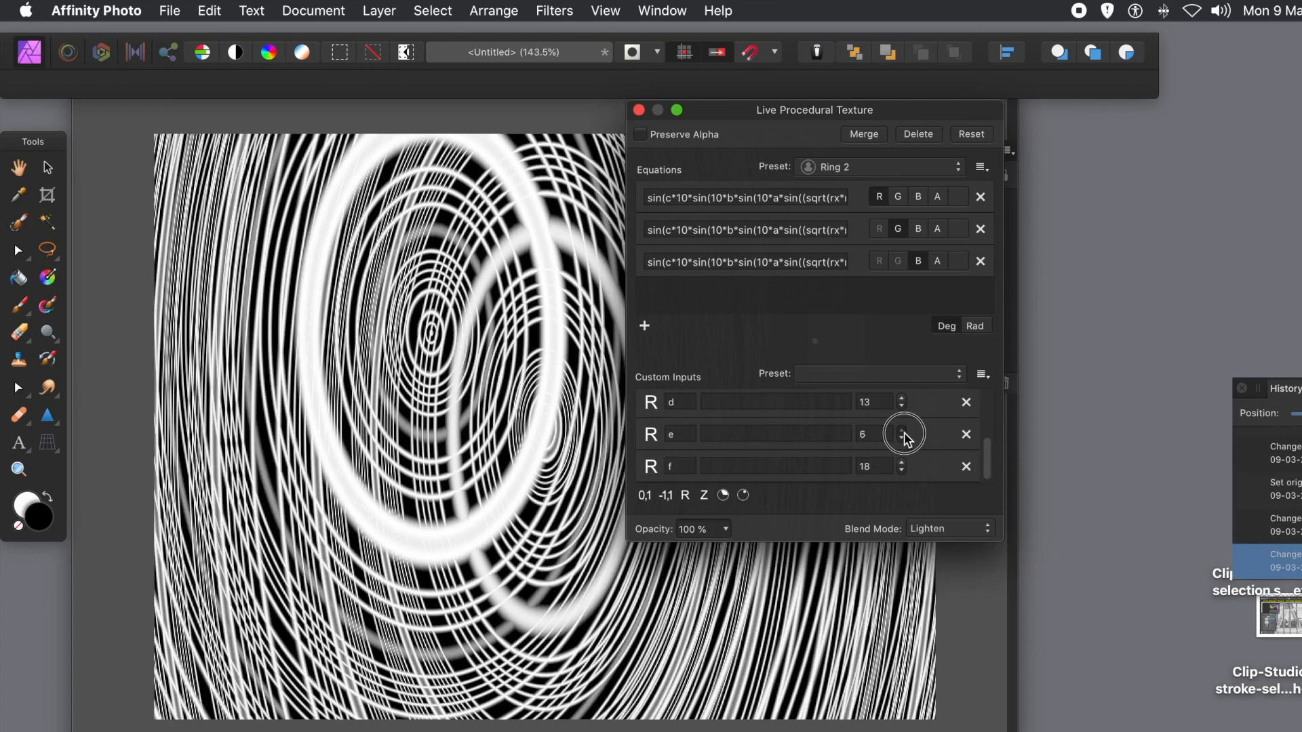
left_click(901, 430)
left_click(901, 430)
left_click(901, 430)
left_click(901, 430)
left_click(902, 430)
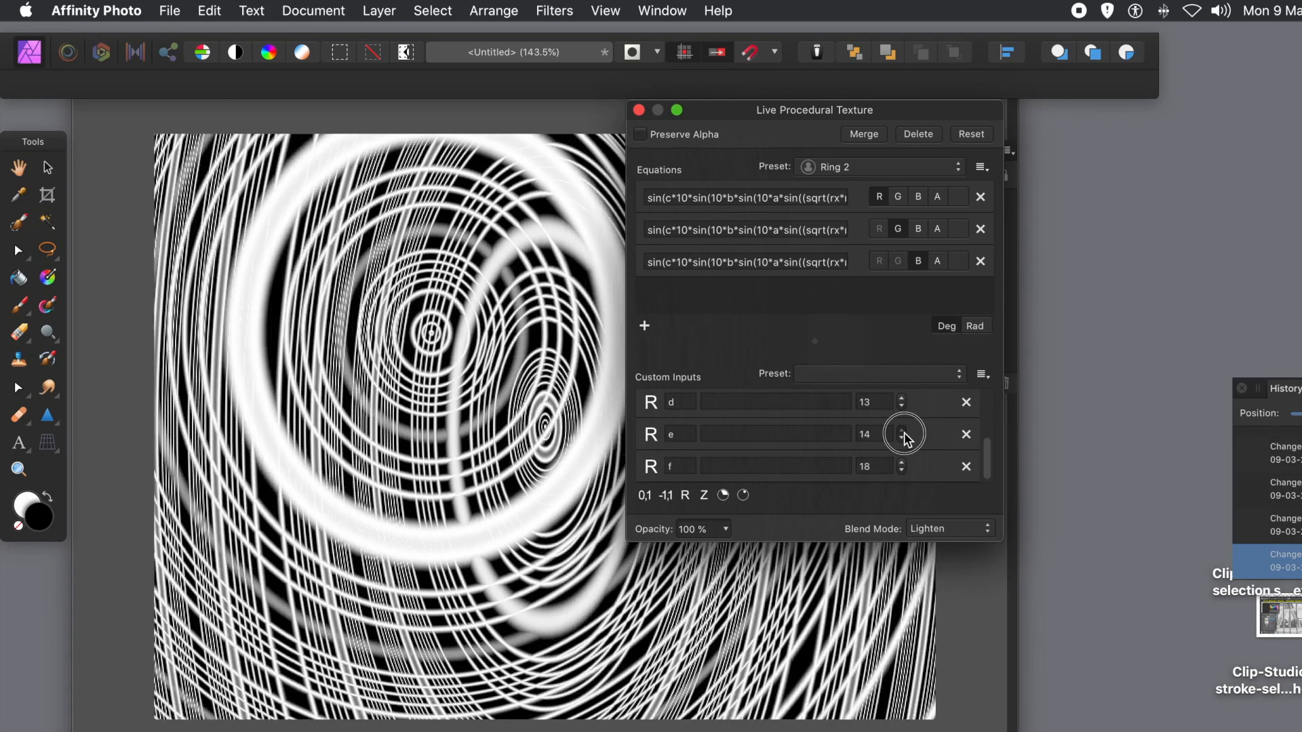
left_click(901, 430)
left_click(901, 430)
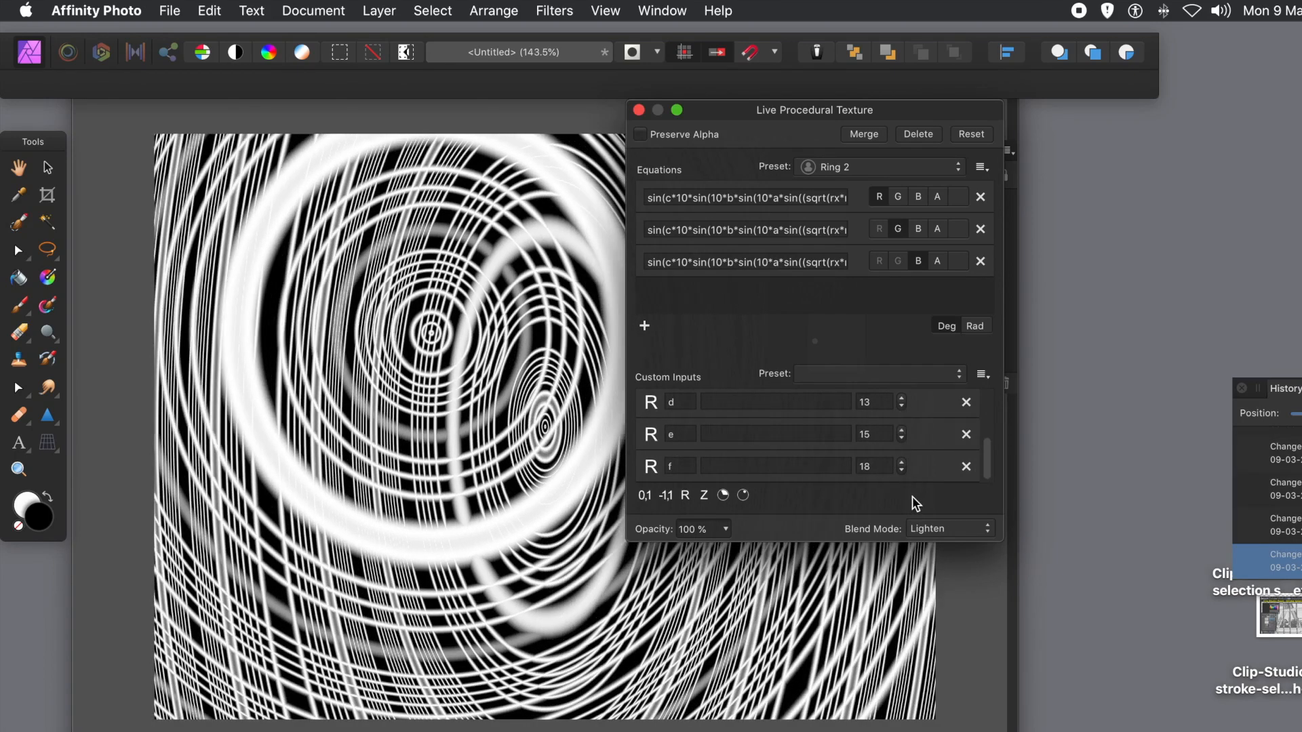
Set custom inputs f to 17 and d to 19 in the Lighten procedural texture
left_click(902, 471)
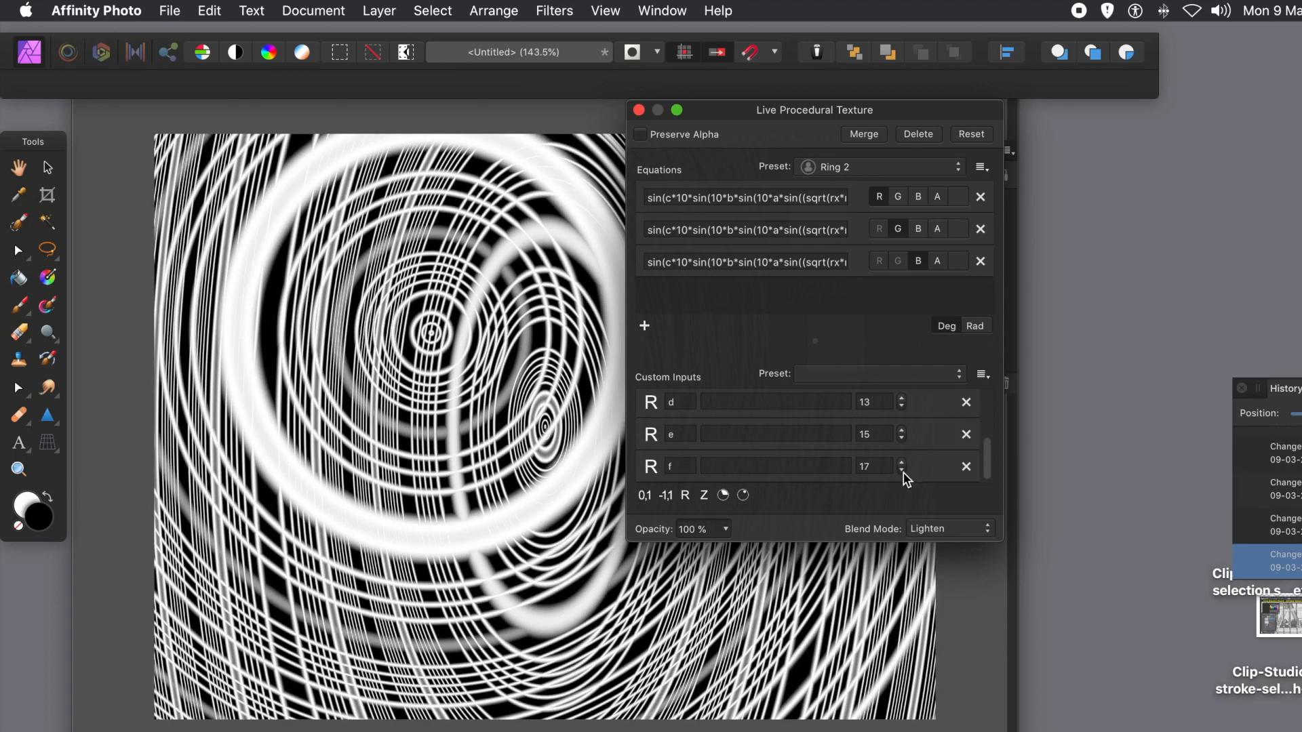
left_click(901, 399)
left_click(902, 398)
left_click(901, 399)
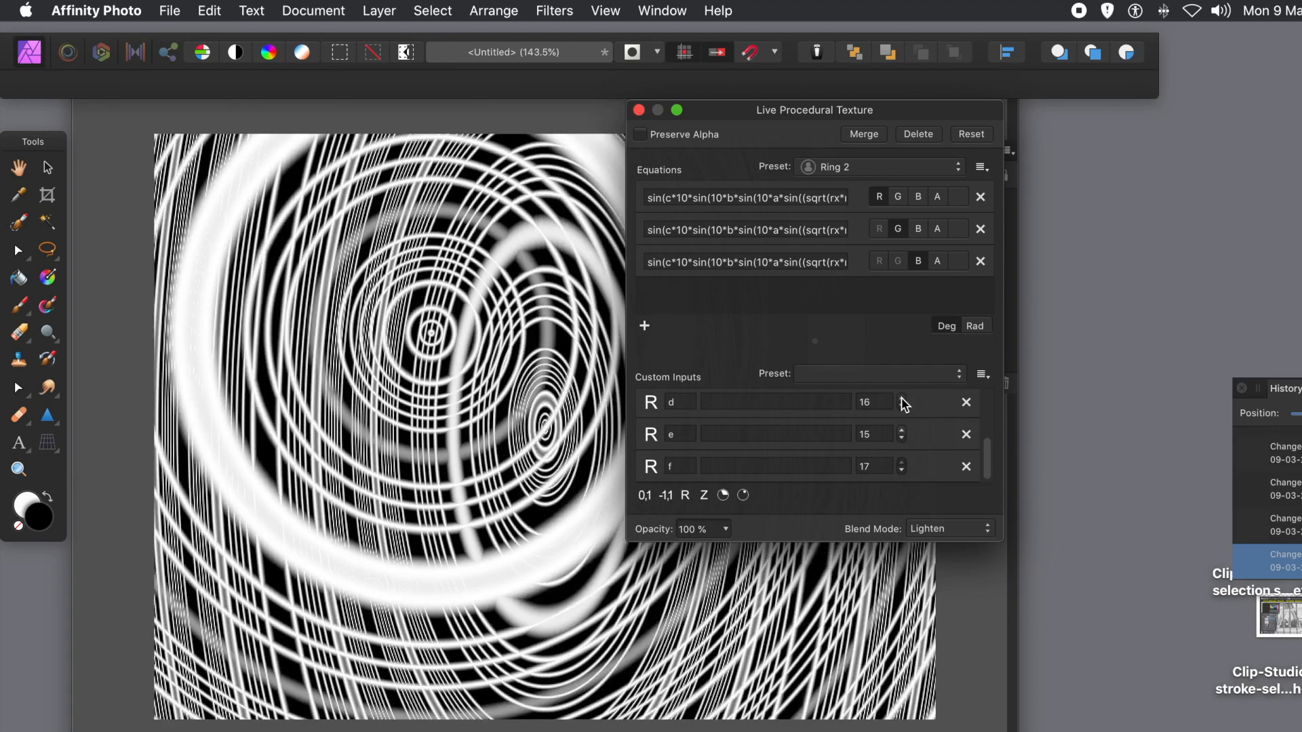
left_click(902, 399)
left_click(901, 399)
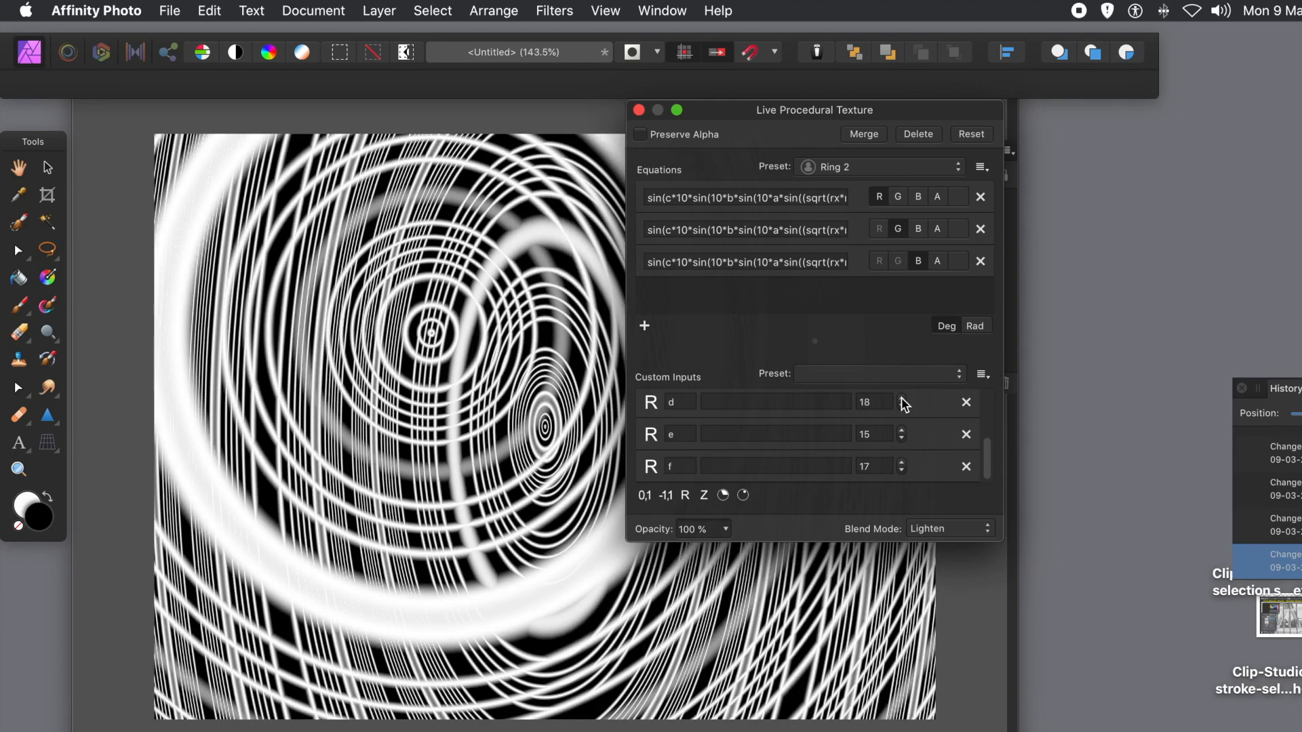
left_click(902, 399)
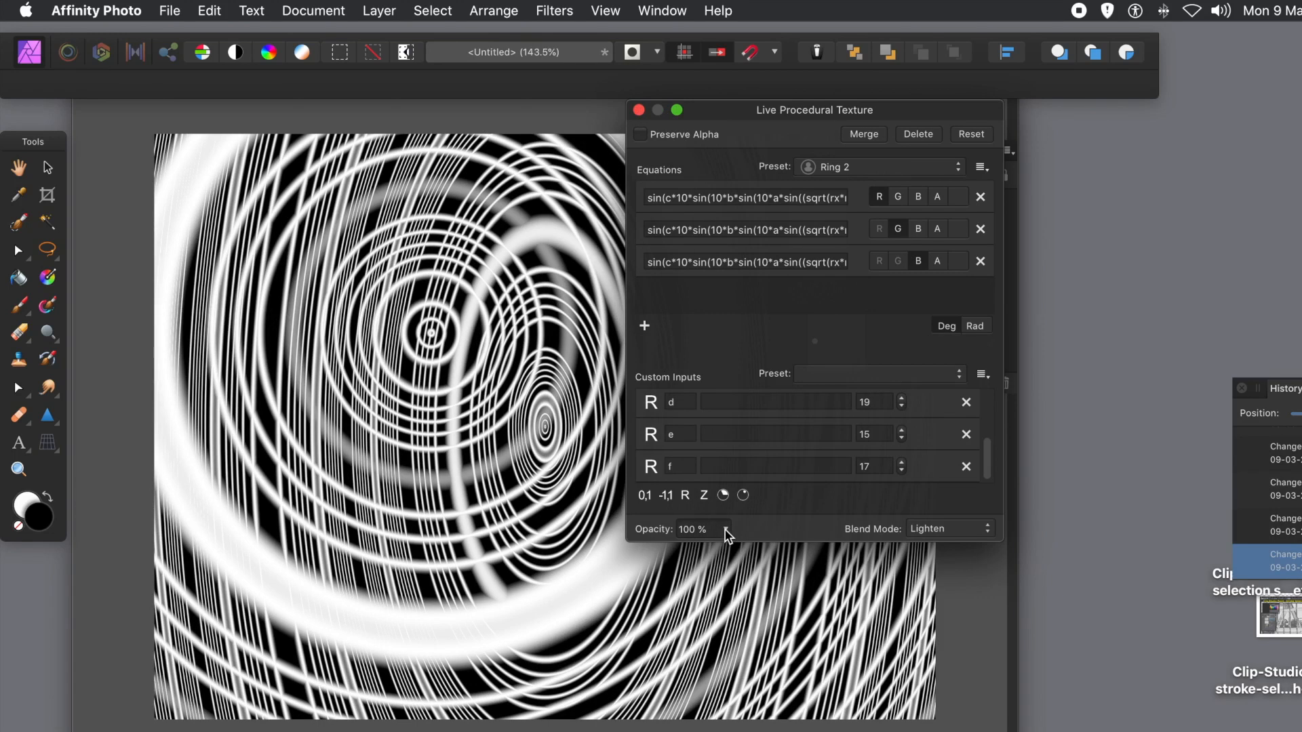
Close the texture settings and nest the Lighten Procedural Texture layer inside the pixel layer
left_click(640, 111)
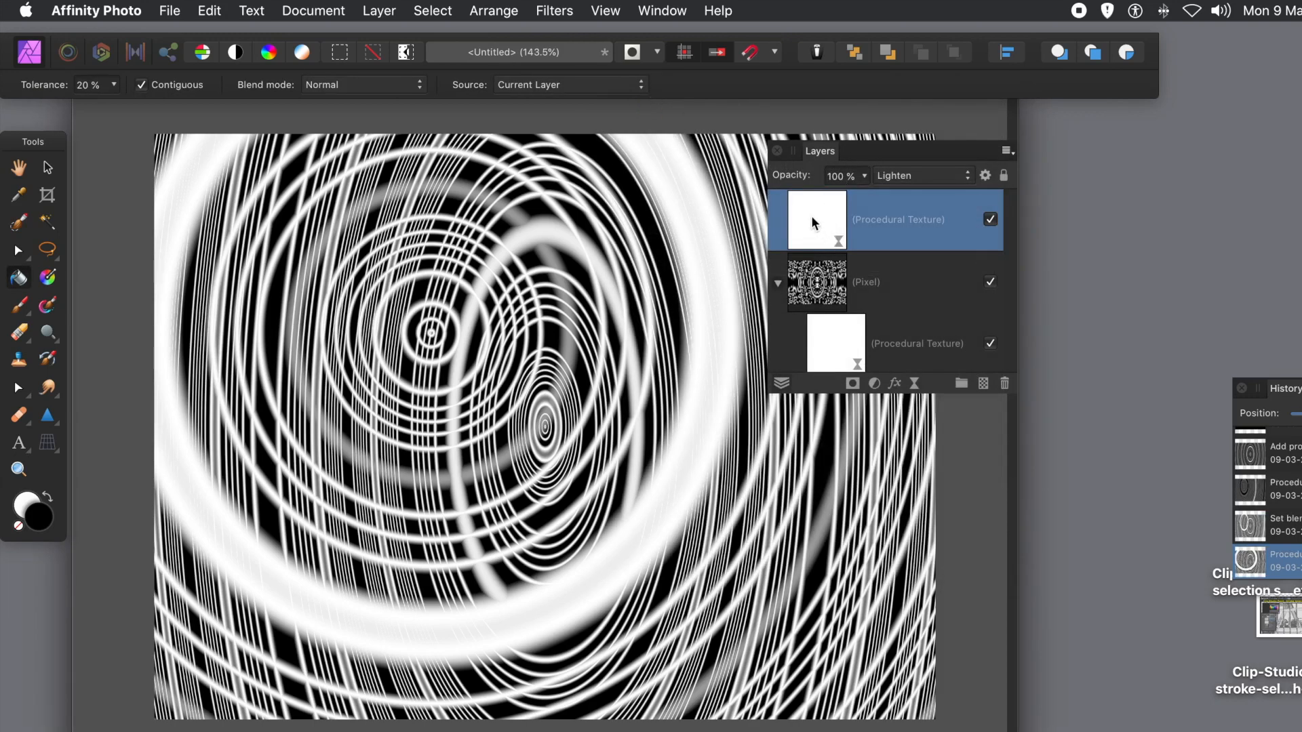
left_click_drag(812, 217, 834, 318)
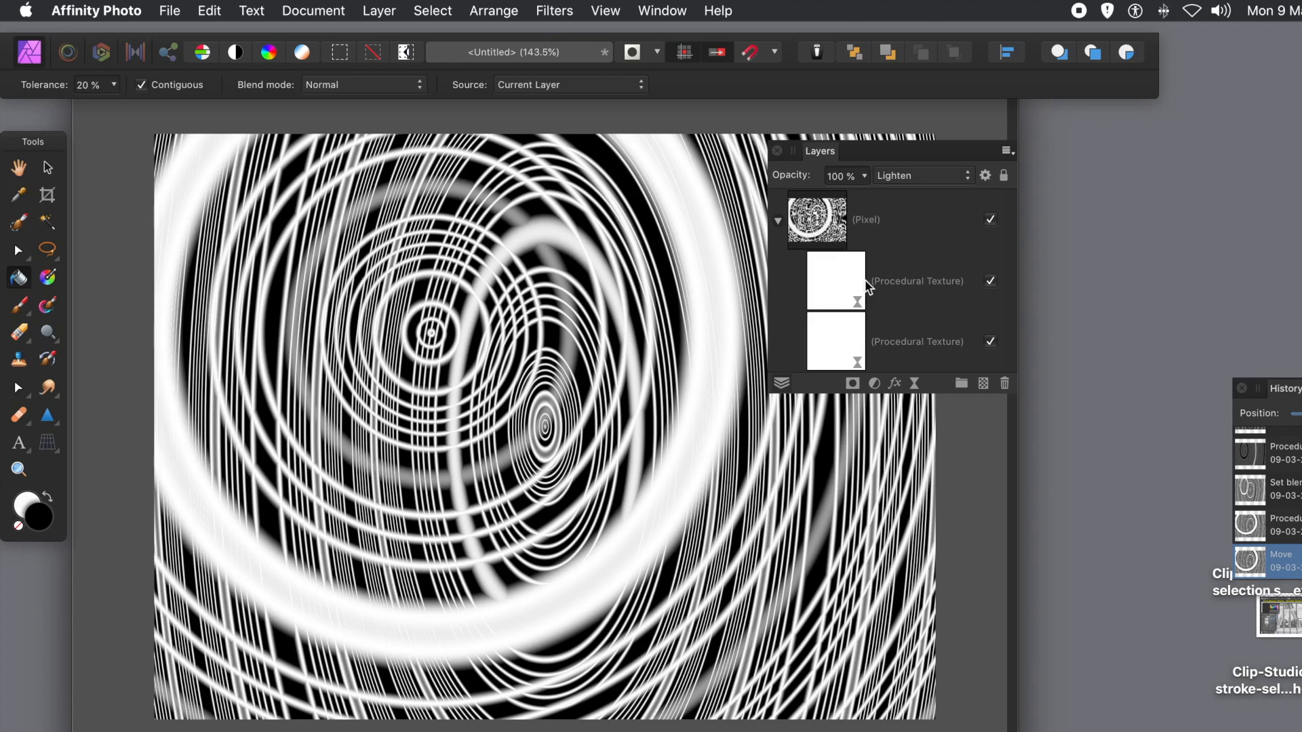
Open the upper nested Procedural Texture's settings, clear the dialog off the rings, and move the ring centre up and slightly right
double_click(843, 287)
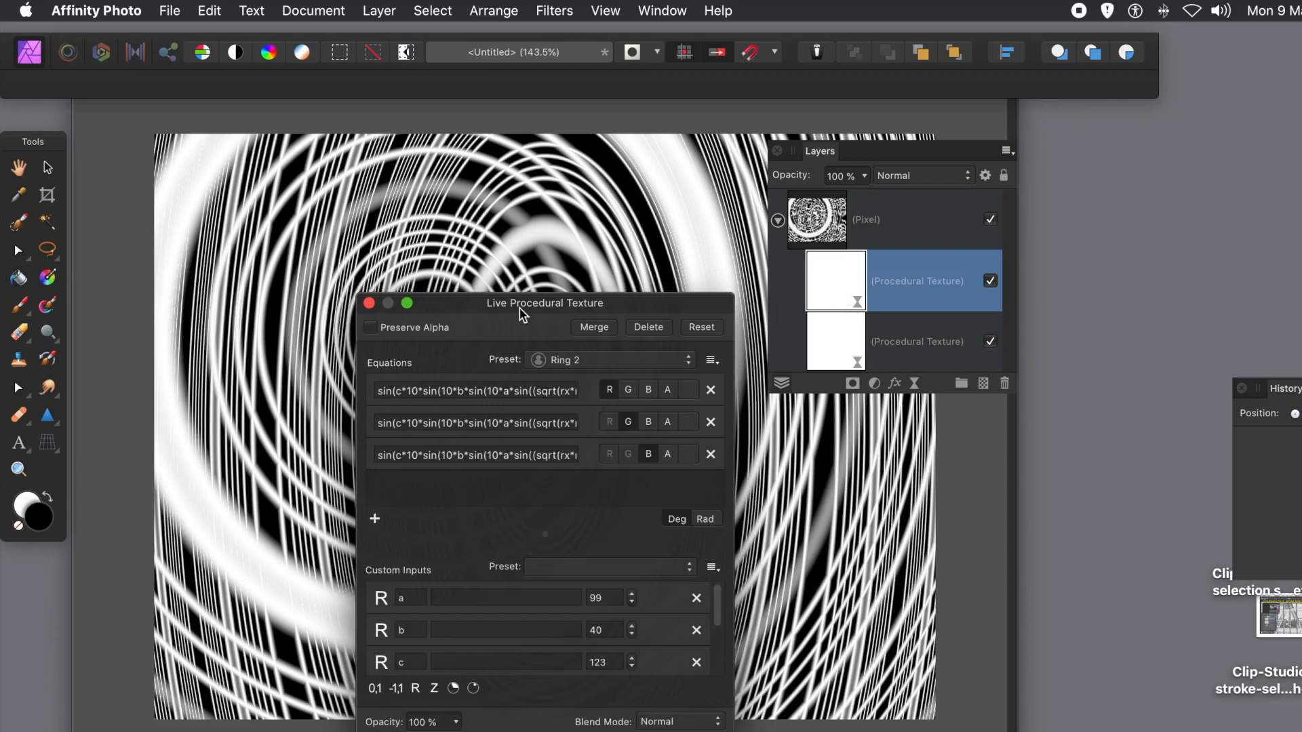
left_click_drag(500, 306, 806, 252)
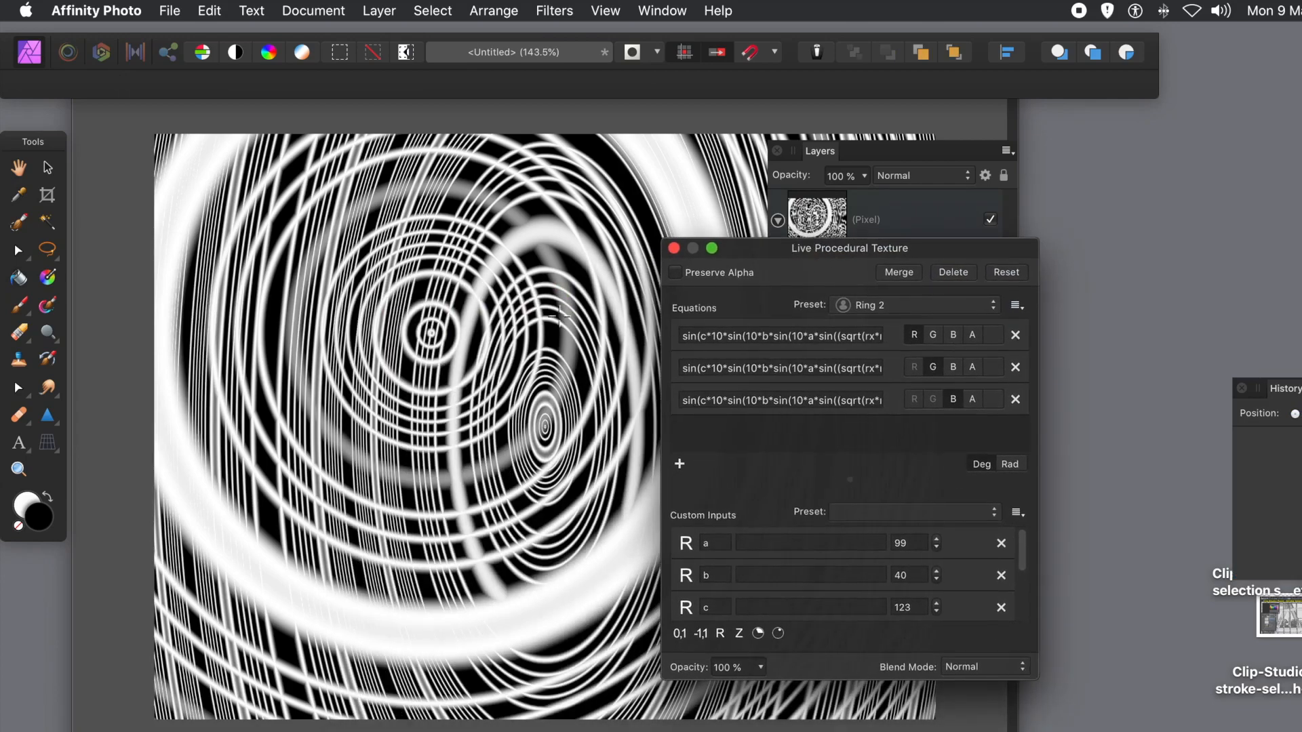
left_click_drag(581, 356, 605, 231)
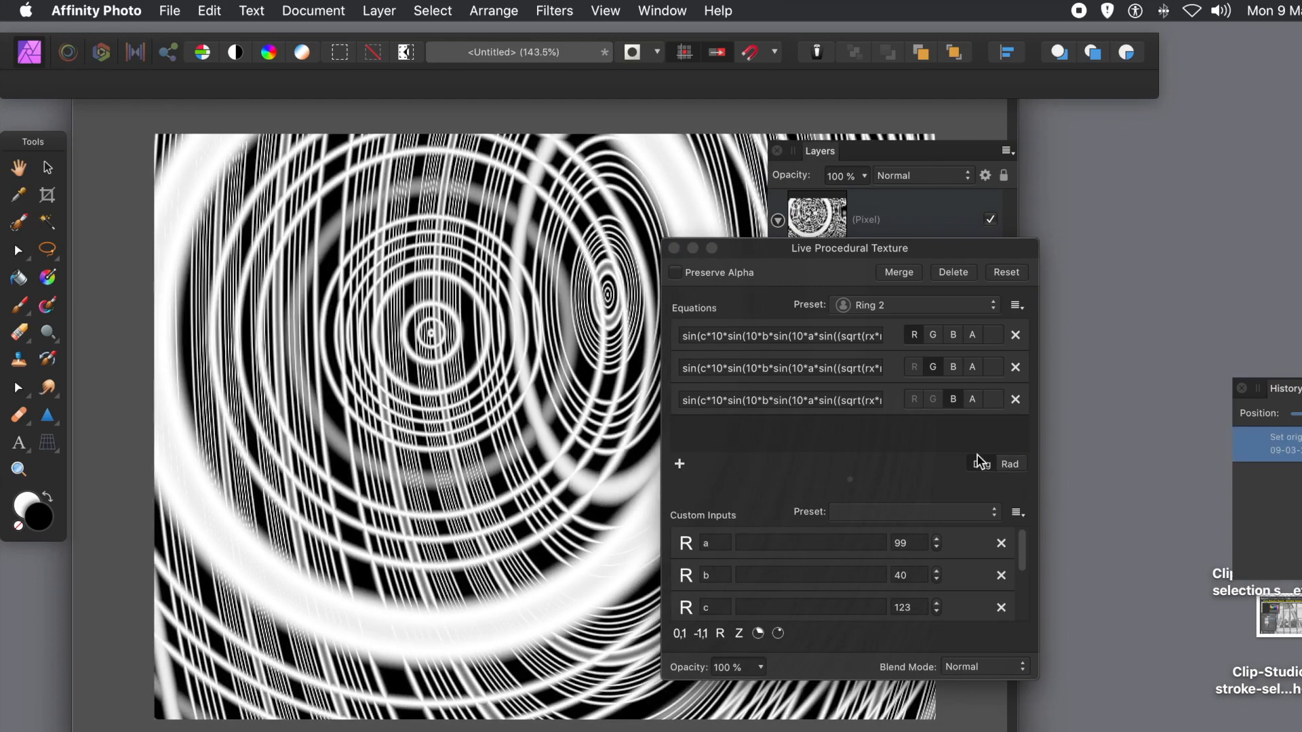
Set custom inputs c and a to 95 in the upper nested procedural texture
left_click(937, 612)
left_click(937, 613)
left_click(938, 612)
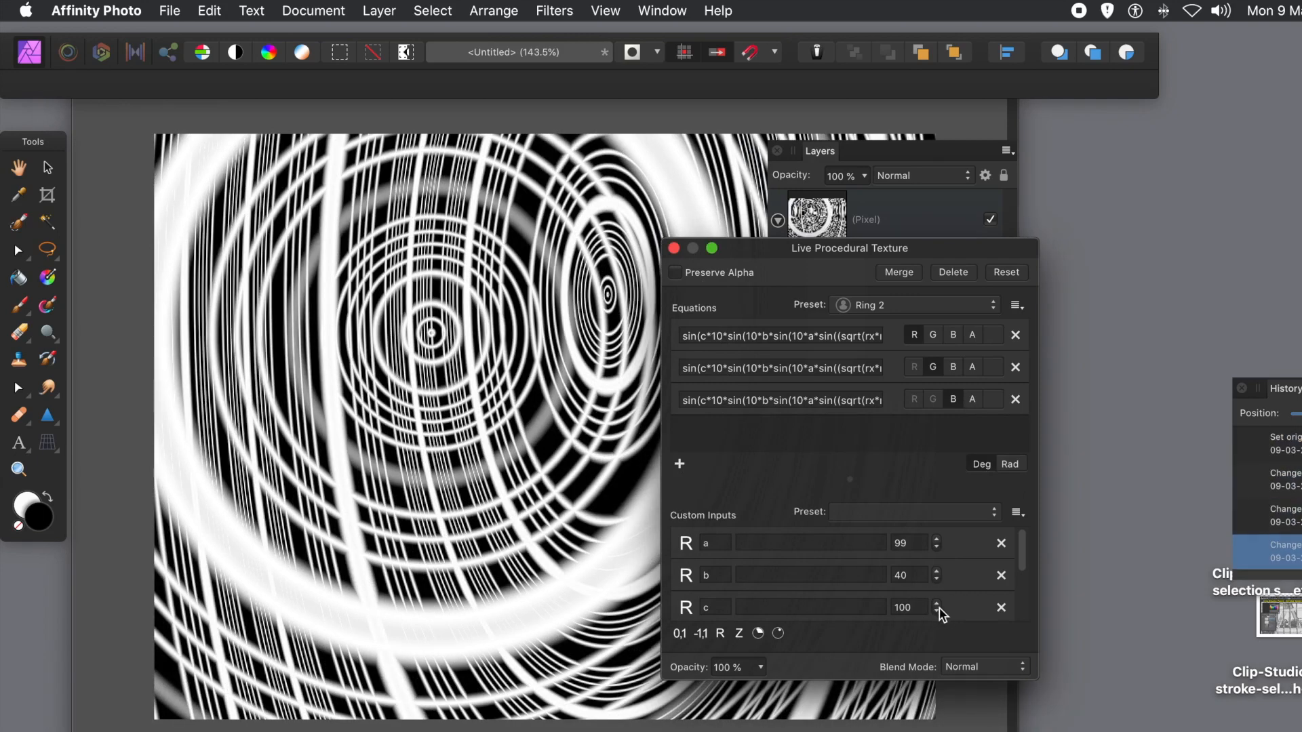
left_click(938, 612)
left_click(938, 612)
left_click(938, 612)
left_click(938, 612)
left_click(938, 613)
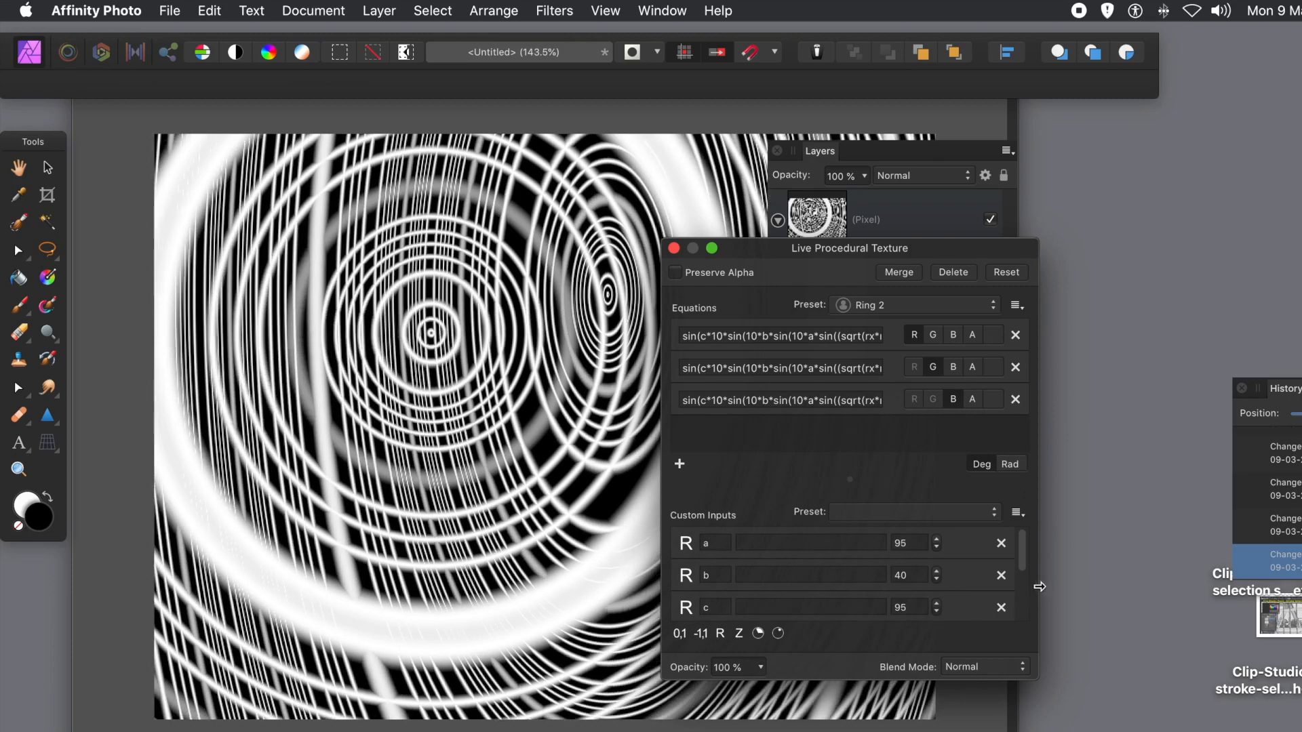
Set custom inputs d to 20 and e to 14 in the upper nested texture and close its settings
left_click_drag(1023, 562, 1026, 602)
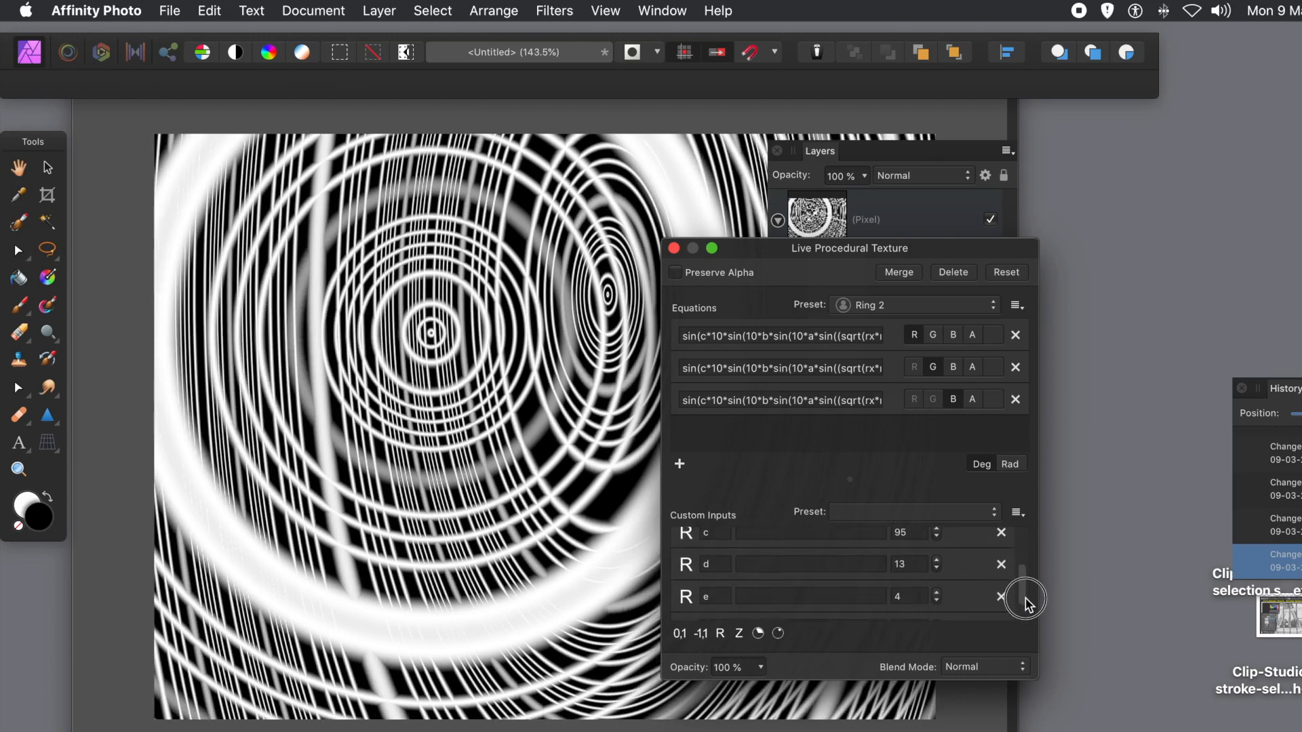
left_click(937, 593)
left_click(937, 593)
left_click(937, 594)
left_click(937, 594)
left_click(938, 594)
left_click(937, 594)
left_click(937, 594)
left_click(937, 594)
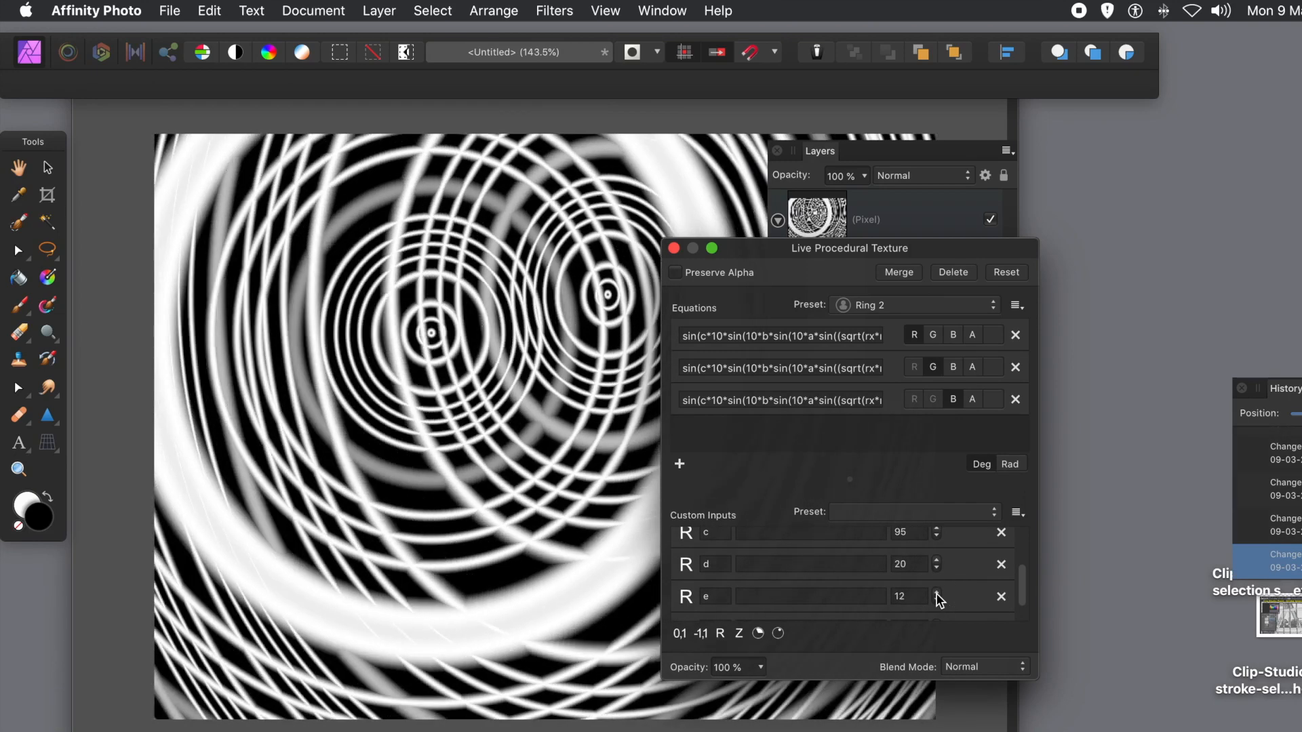
left_click(937, 594)
left_click(938, 594)
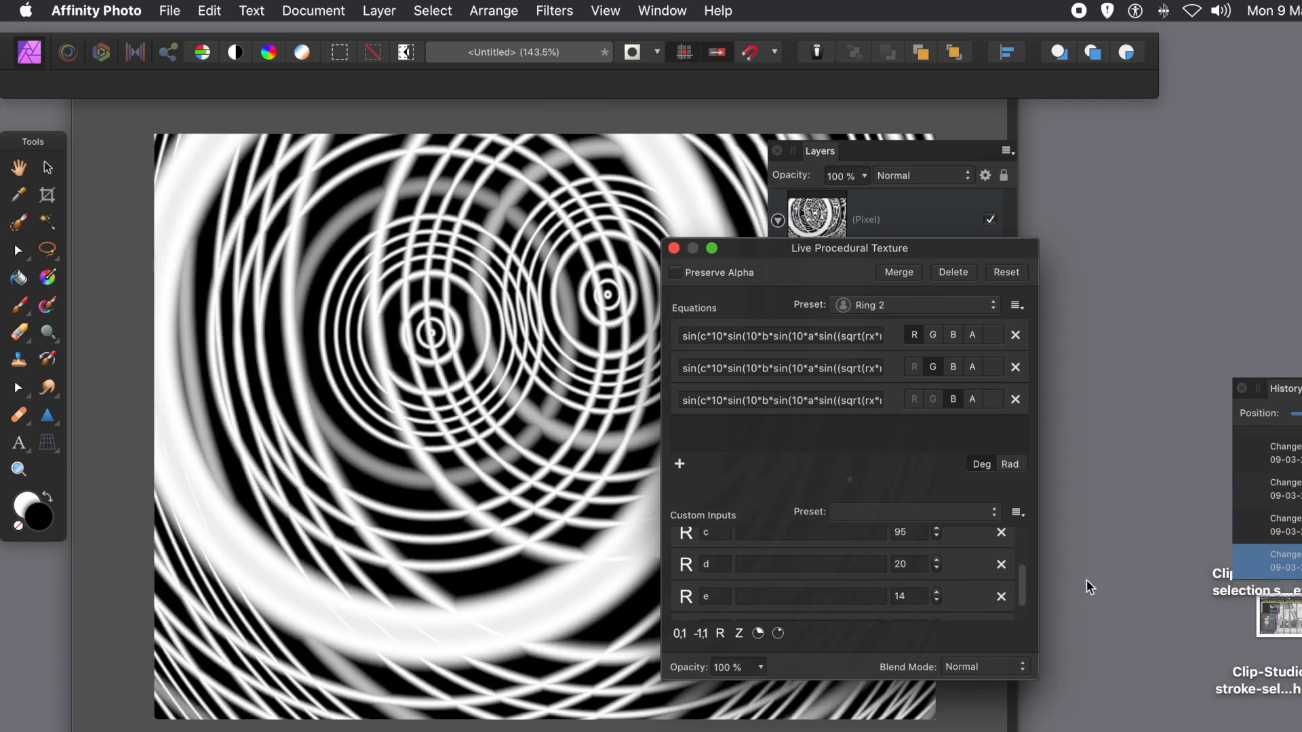
left_click(675, 250)
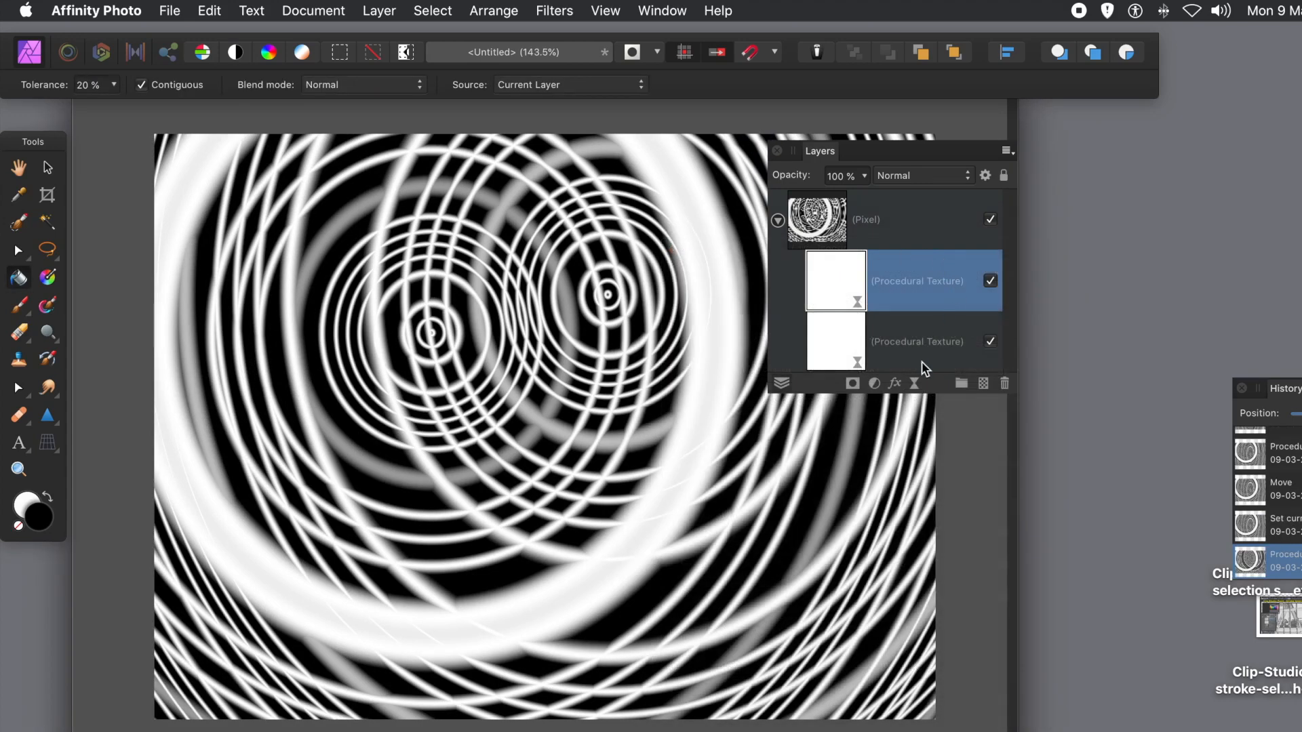
Hide and reshow the upper nested Procedural Texture layer to compare its effect
left_click(991, 281)
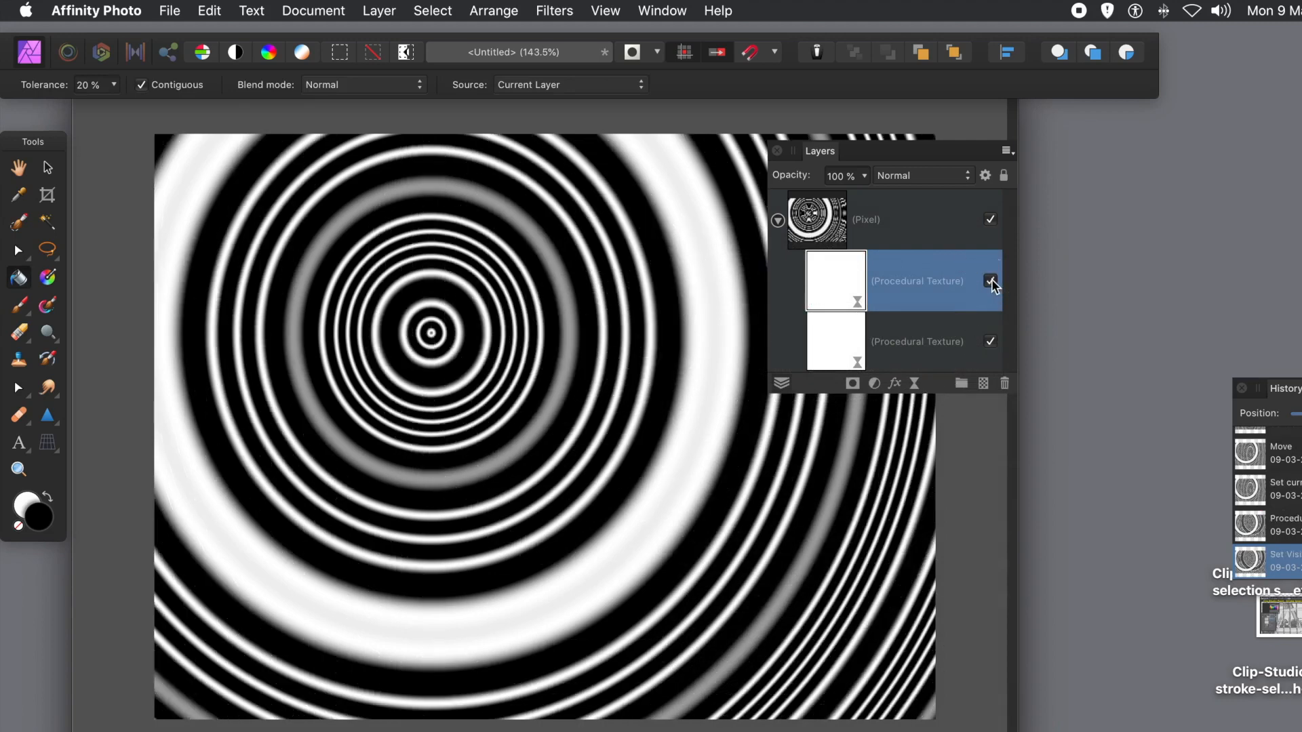
left_click(990, 281)
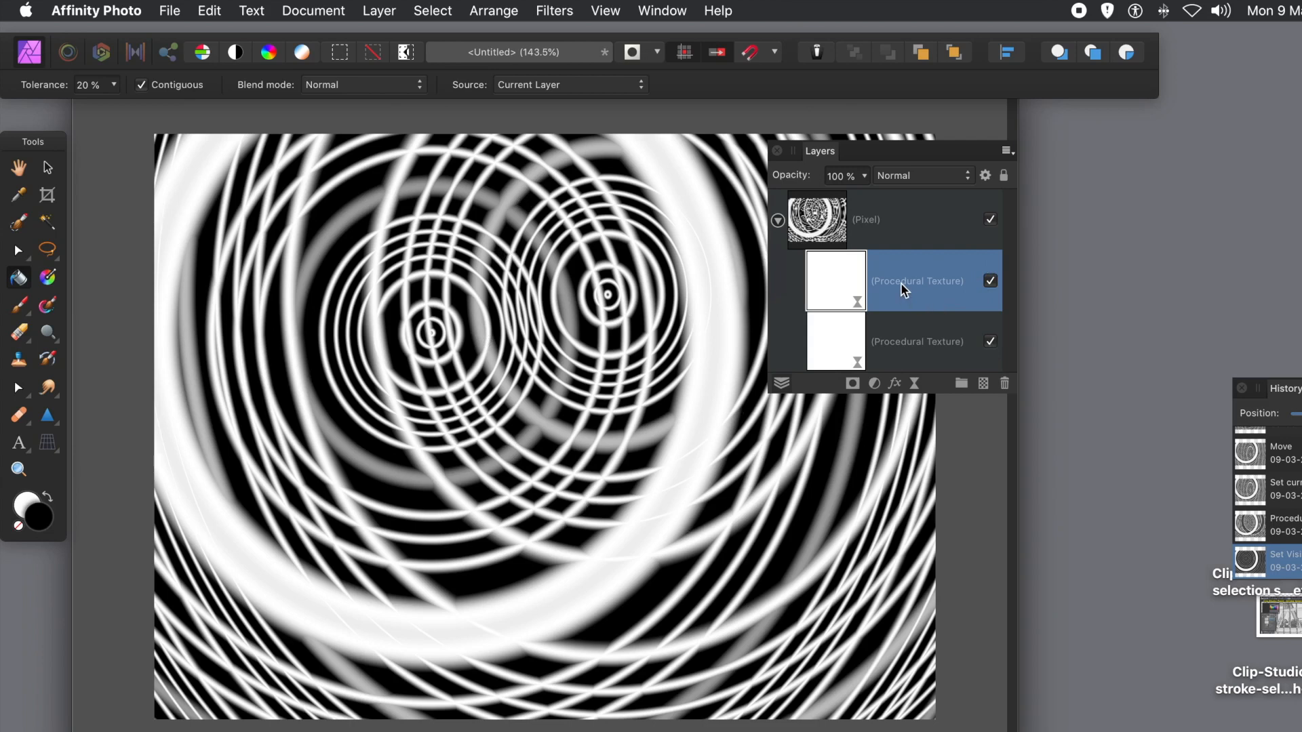
Duplicate the upper nested Procedural Texture layer and select the topmost copy
left_click(377, 11)
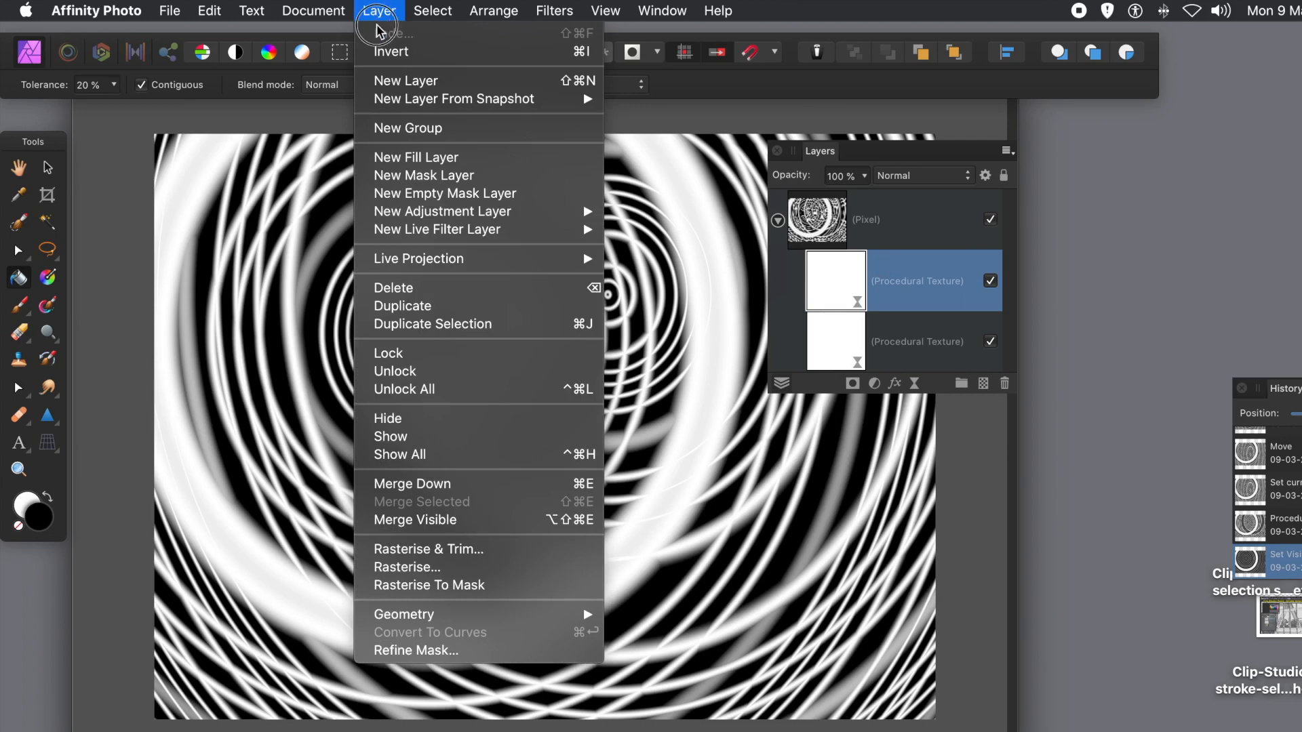
left_click(412, 303)
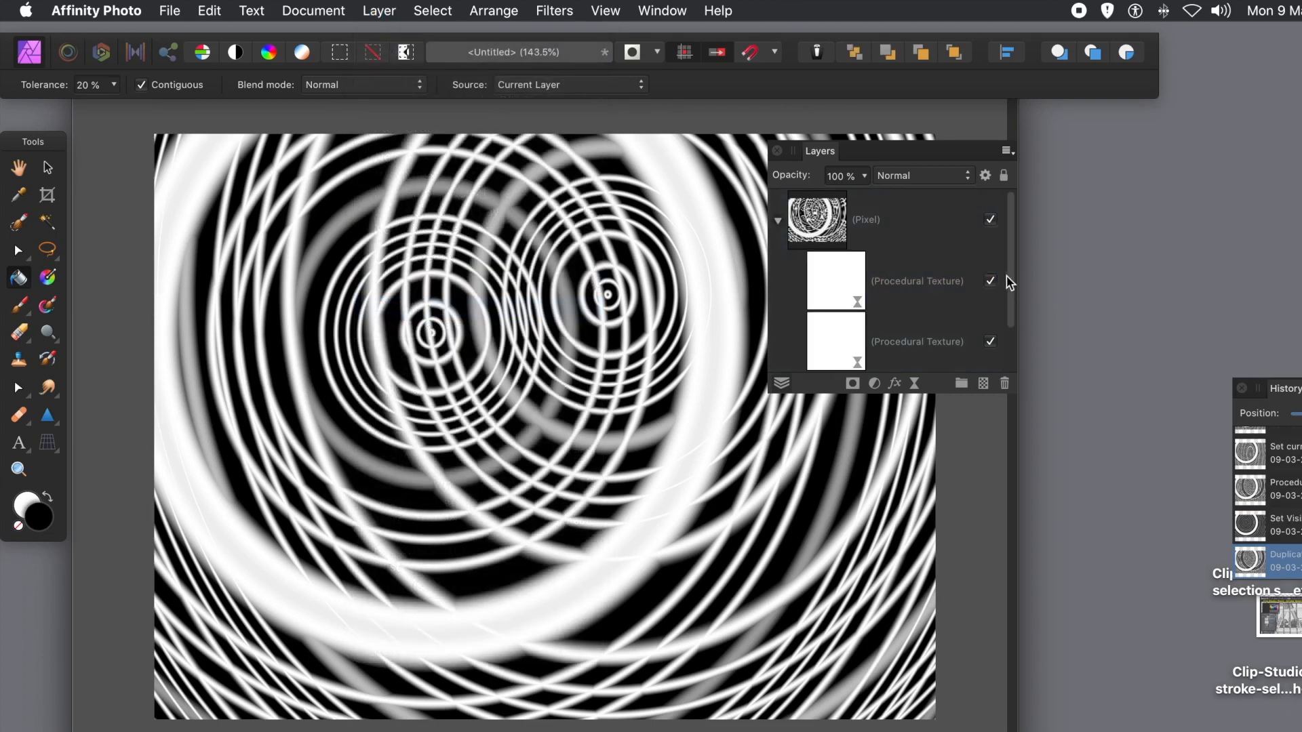
mouse_move(1008, 270)
left_mouse_down()
mouse_move(1021, 330)
mouse_move(1008, 262)
left_mouse_up()
left_click(984, 303)
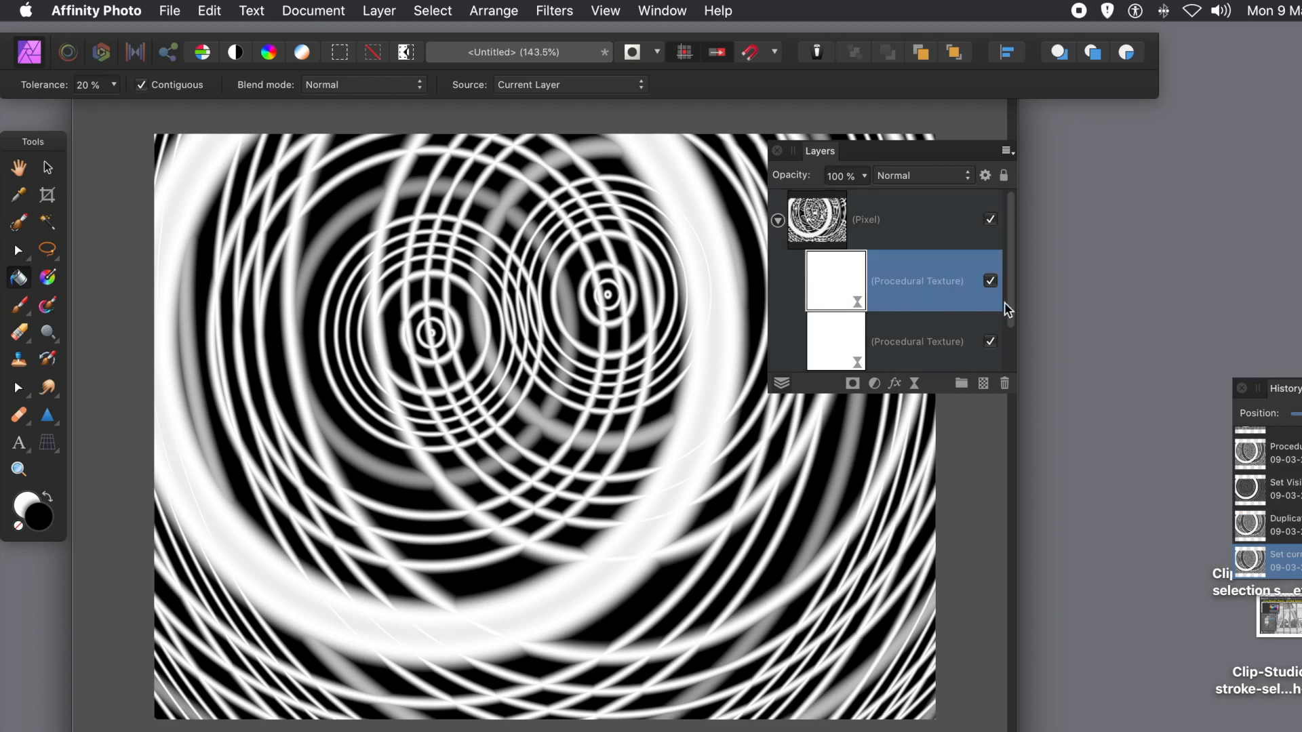
Open the settings of the bottom nested Procedural Texture and set custom inputs a to 98 and c to 100
left_click_drag(1008, 286, 1008, 337)
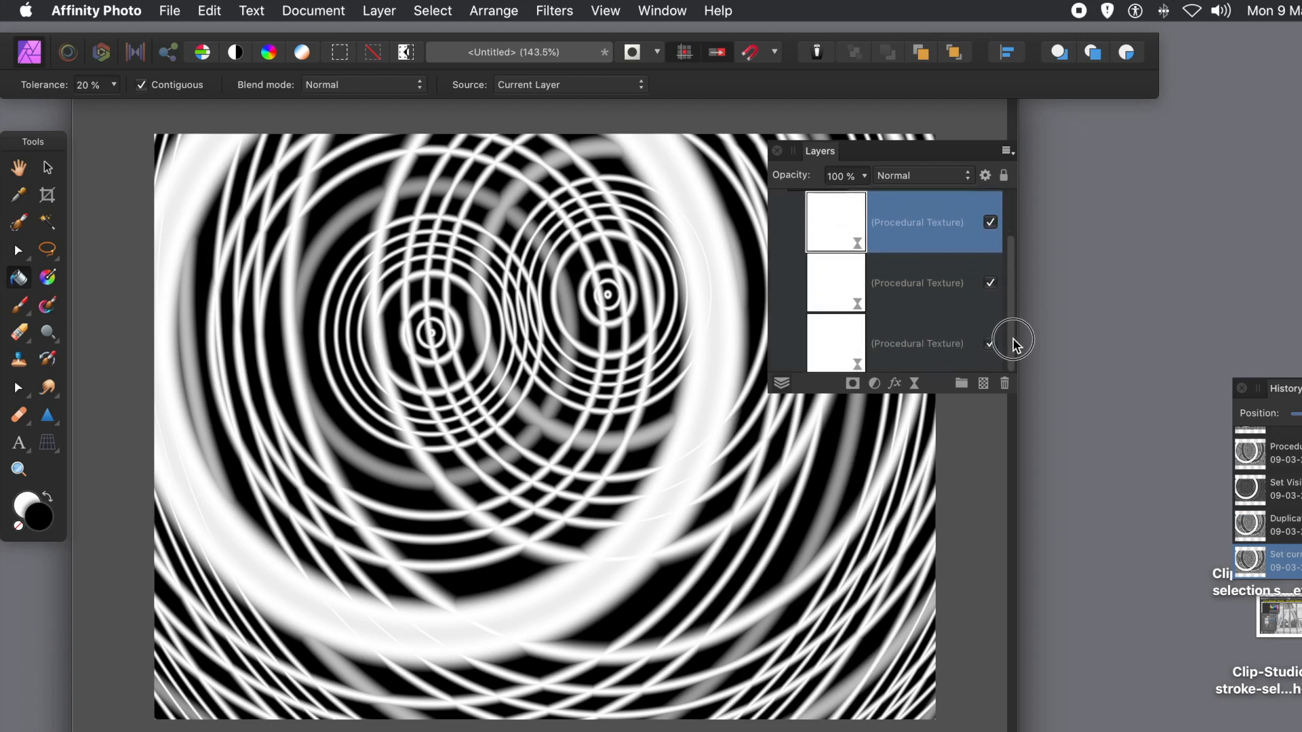
left_click(848, 340)
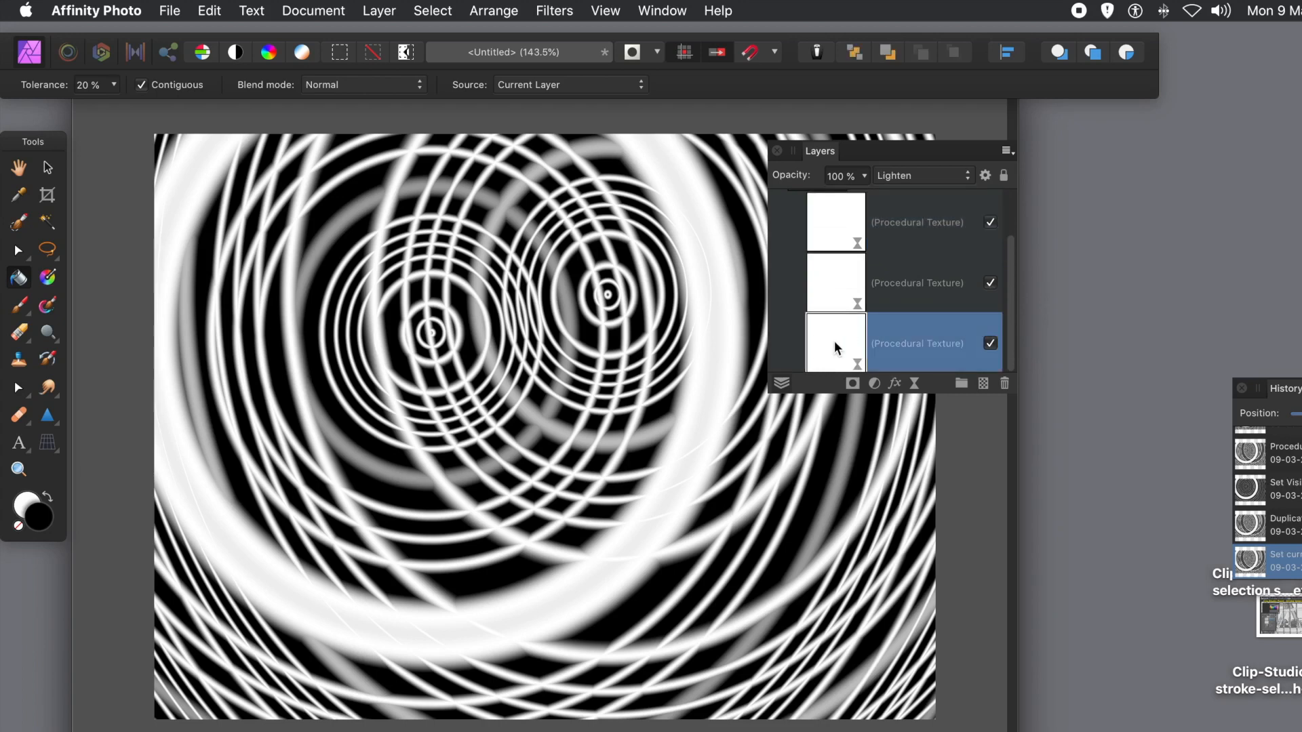
double_click(834, 342)
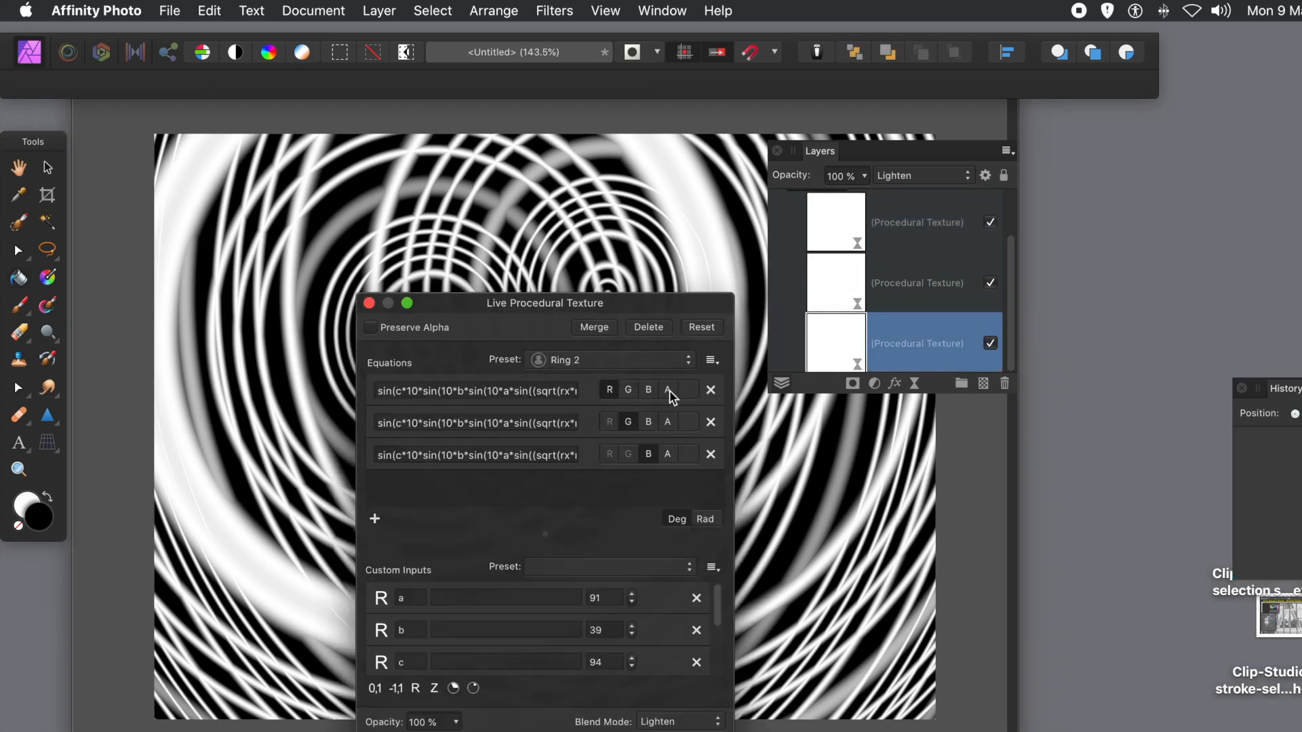
left_click(632, 594)
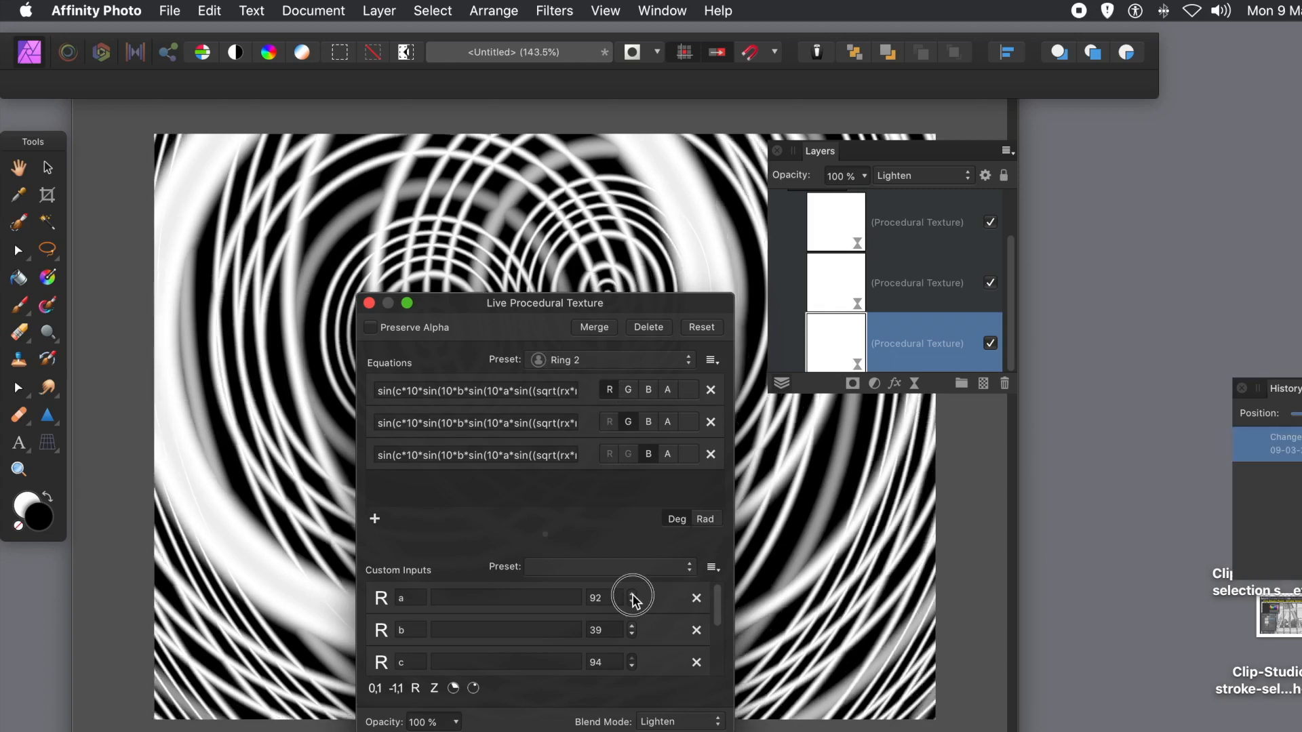
left_click(632, 595)
left_click(632, 594)
left_click(632, 595)
left_click(632, 594)
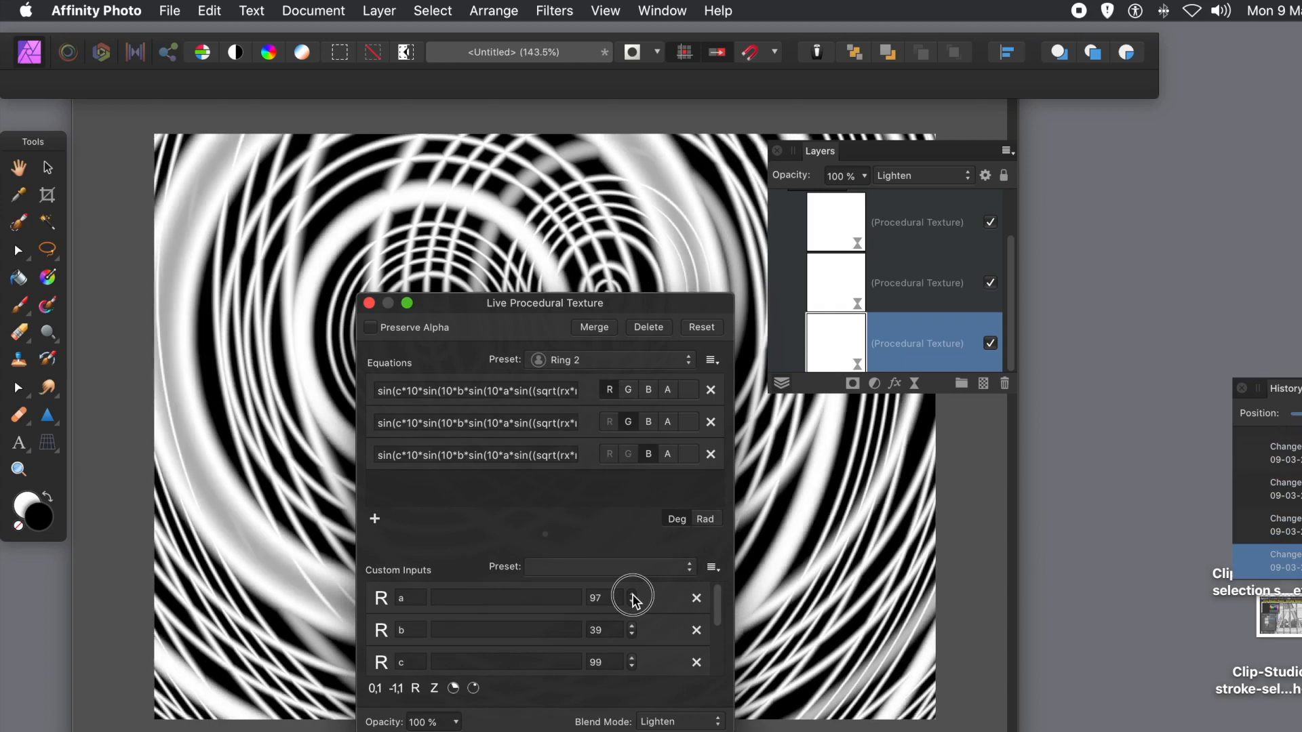
left_click(633, 595)
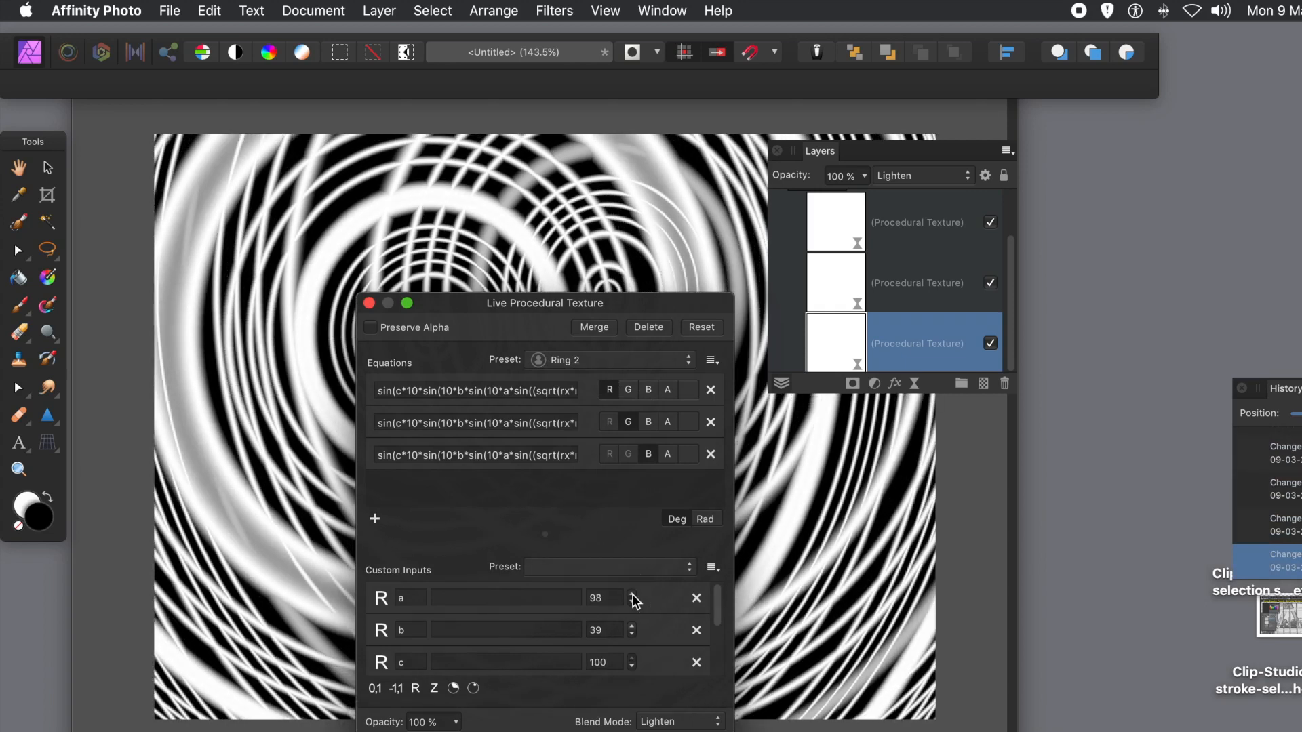
Lower custom input c to 88 in the bottom nested procedural texture
left_click(632, 668)
left_click(632, 668)
left_click(633, 668)
left_click(633, 668)
left_click(633, 668)
left_click(633, 668)
left_click(633, 668)
left_click(633, 668)
left_click(633, 668)
left_click(633, 668)
left_click(633, 668)
left_click(633, 668)
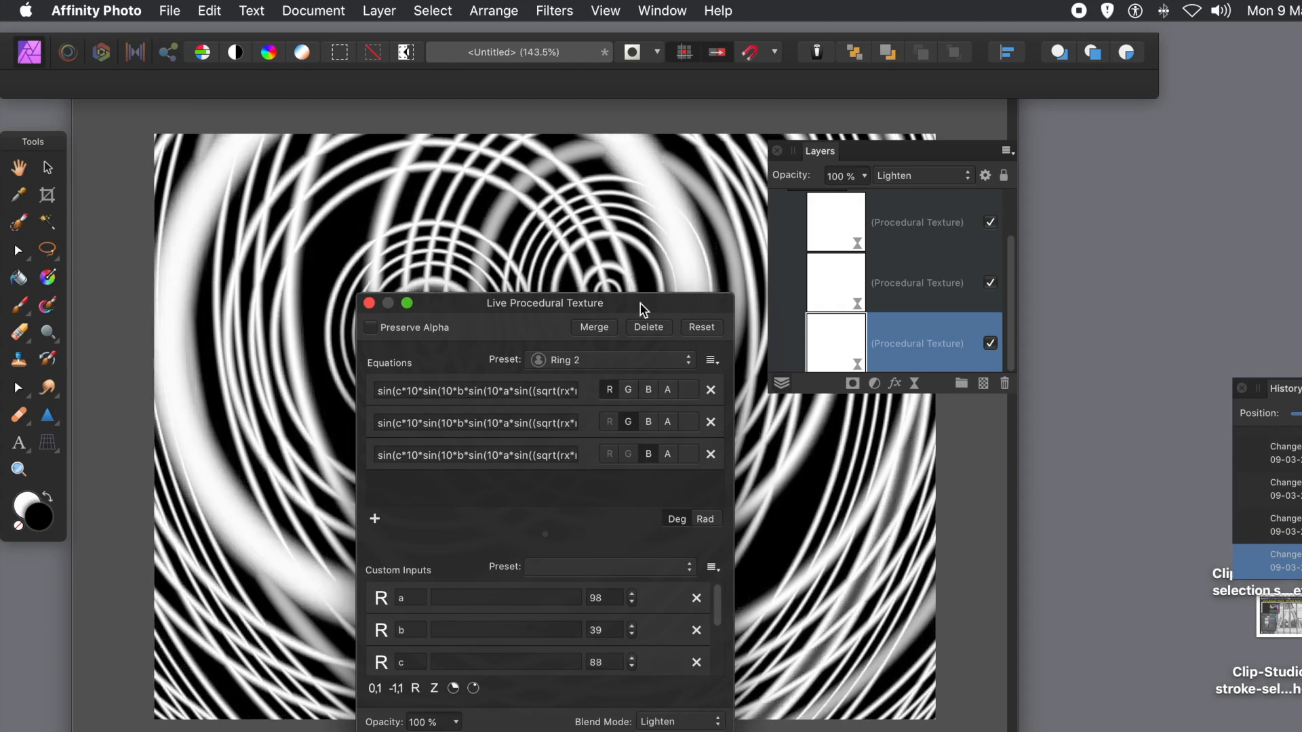
Shift the bottom nested texture's ring origin slightly down and to the left on the canvas and close its settings
left_click_drag(576, 311, 899, 267)
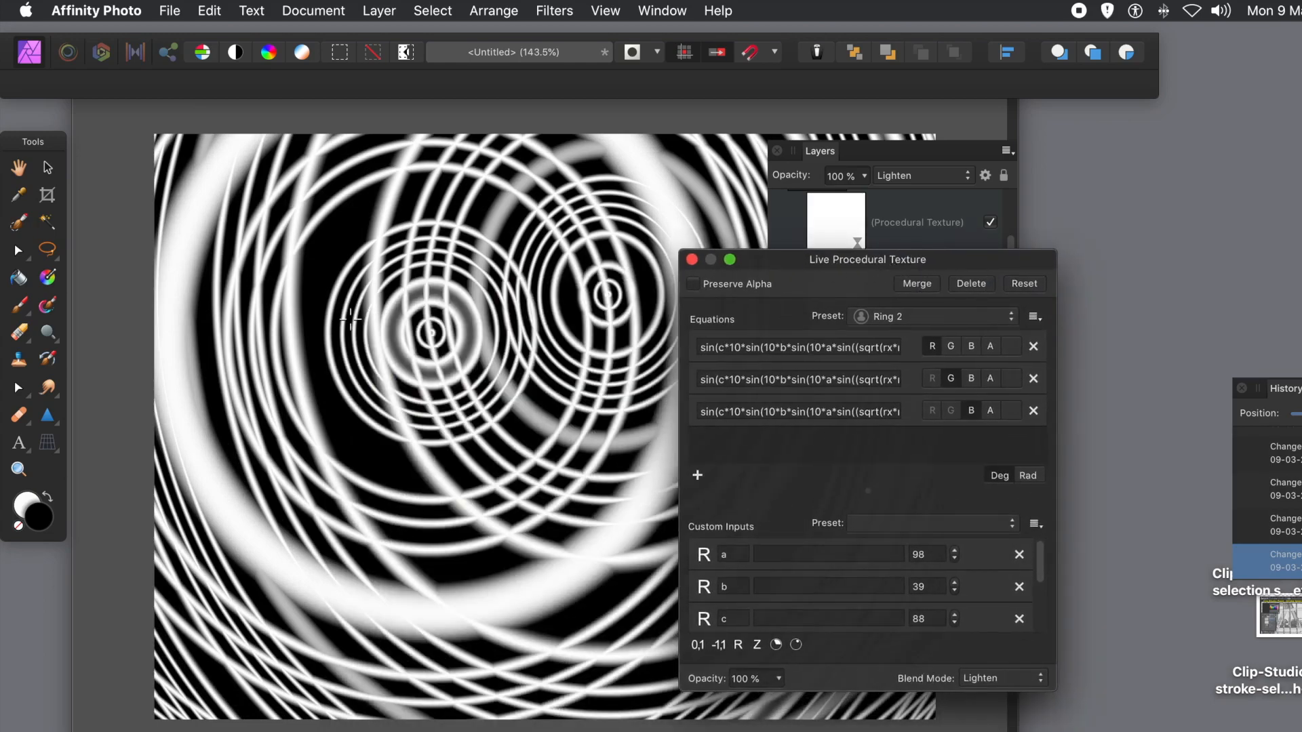
left_click_drag(403, 347, 338, 338)
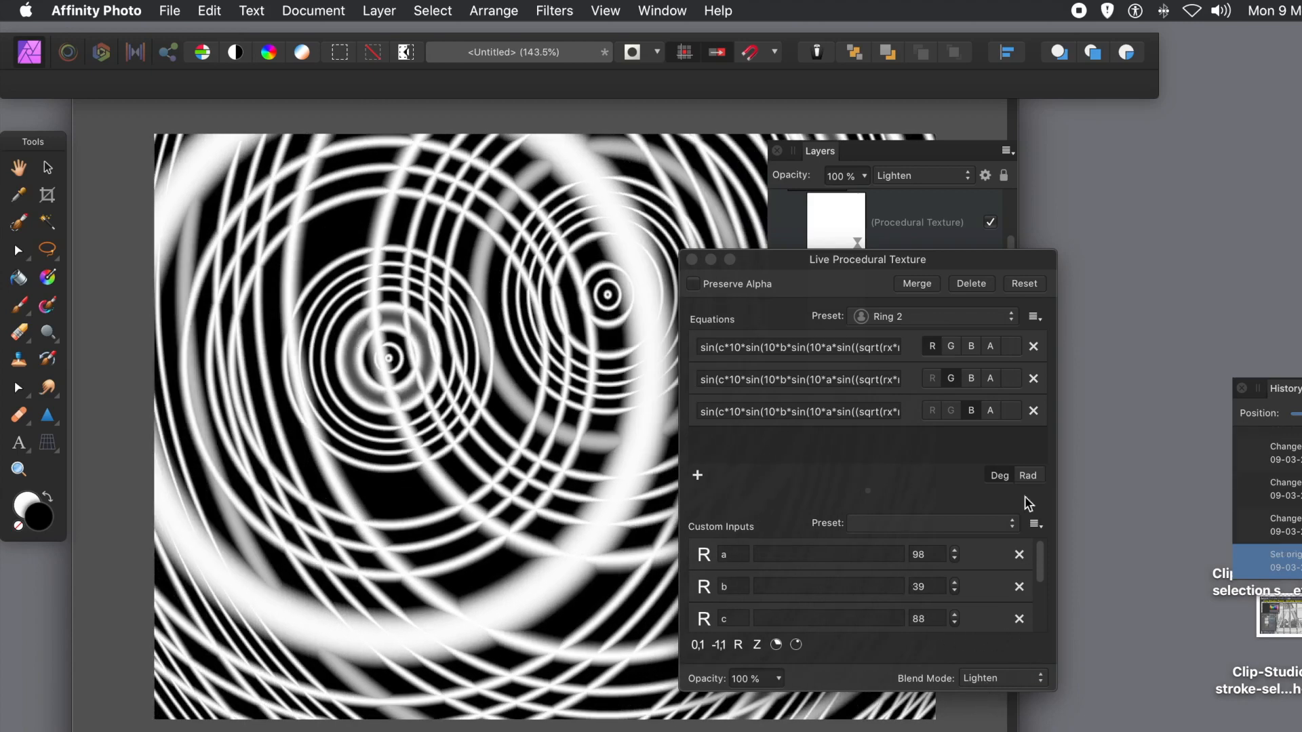
left_click(692, 261)
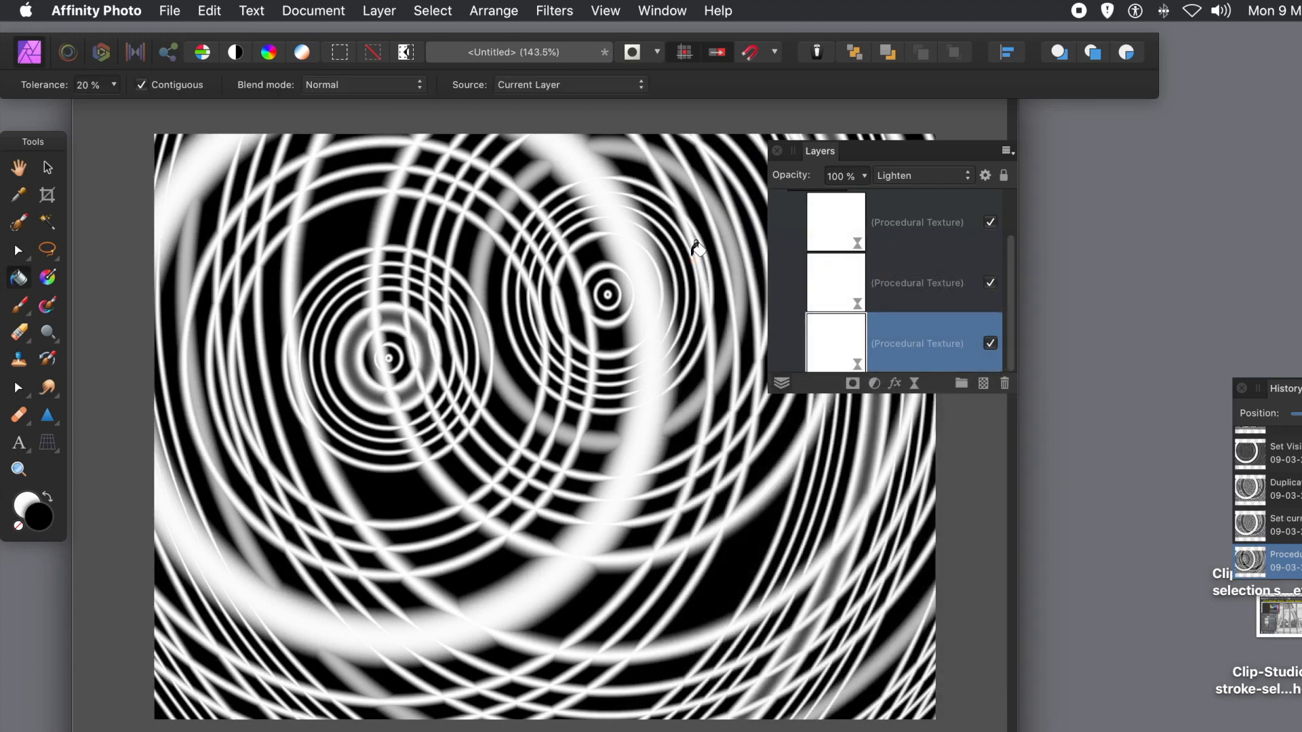
Open the middle nested Procedural Texture's settings and move its ring origin to the lower-left area of the canvas
key("super+a")
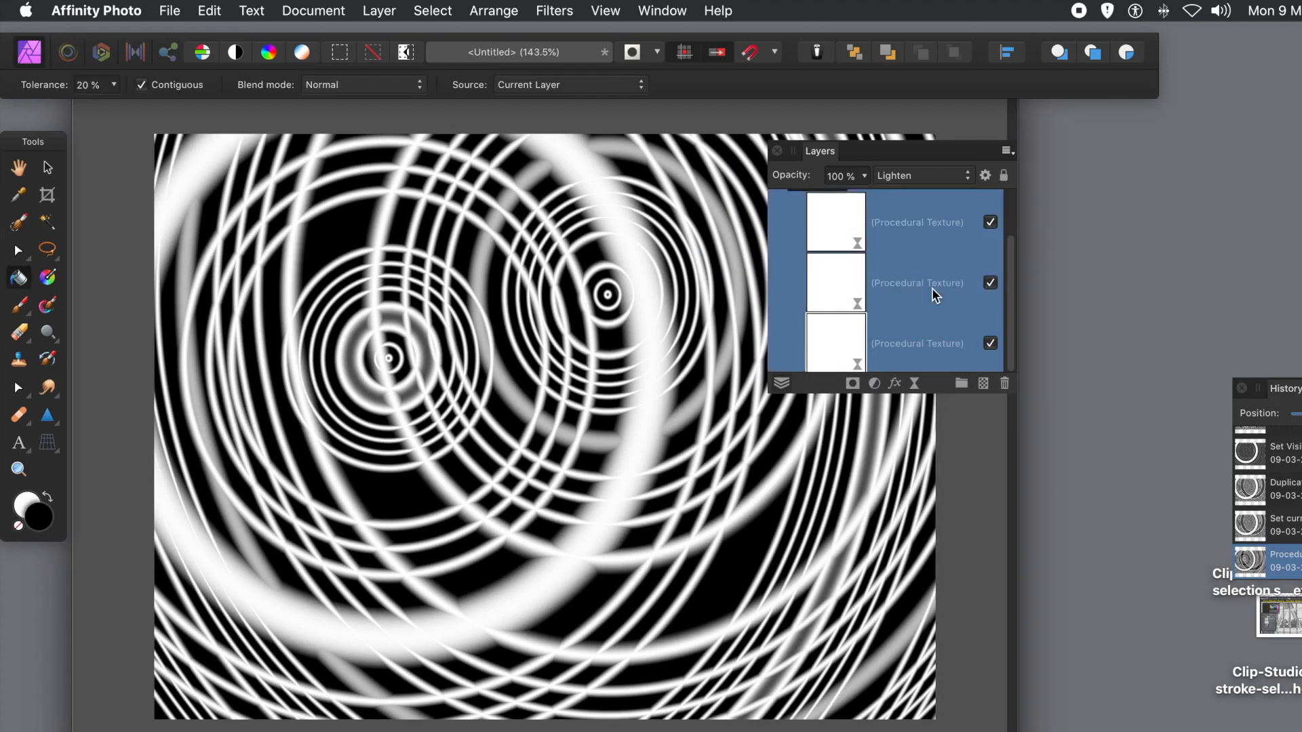
double_click(932, 288)
double_click(847, 280)
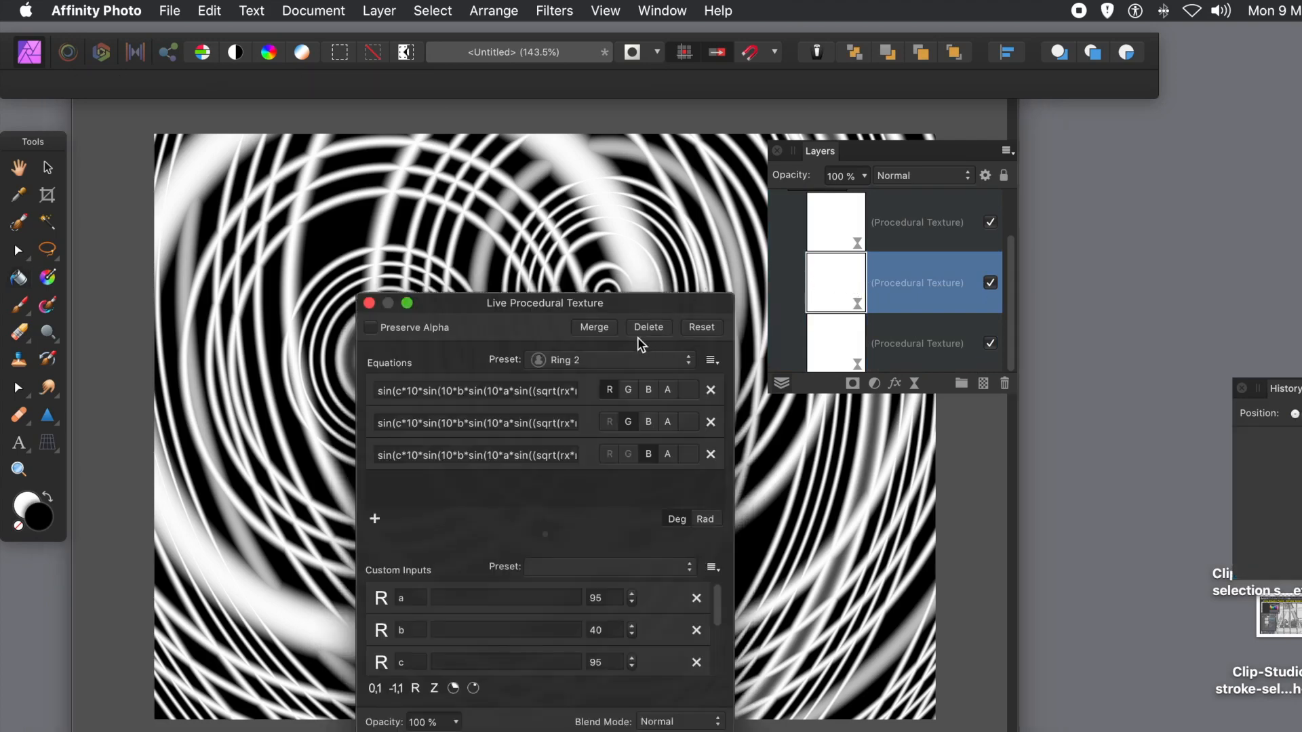
left_click_drag(360, 522, 8, 616)
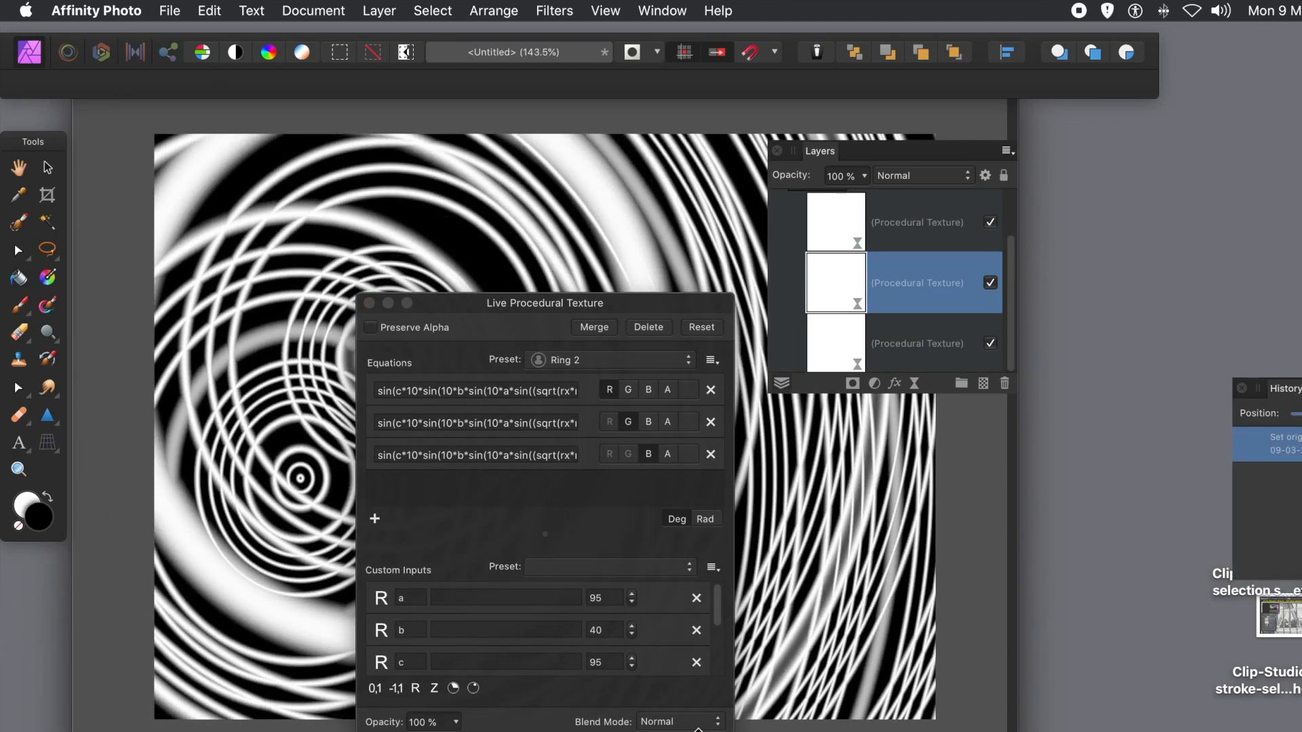
Set the middle nested texture's blend mode to Darken and close its settings
left_click(685, 723)
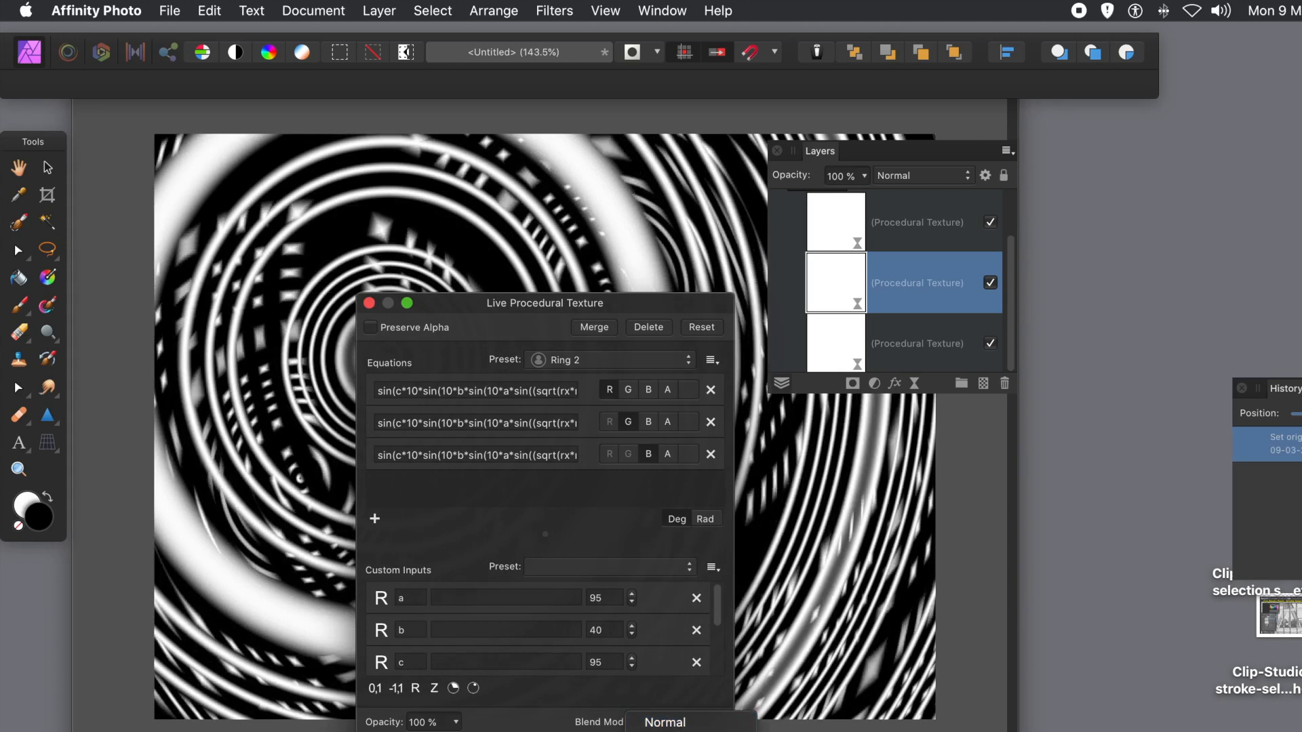
key("Down")
key("Return")
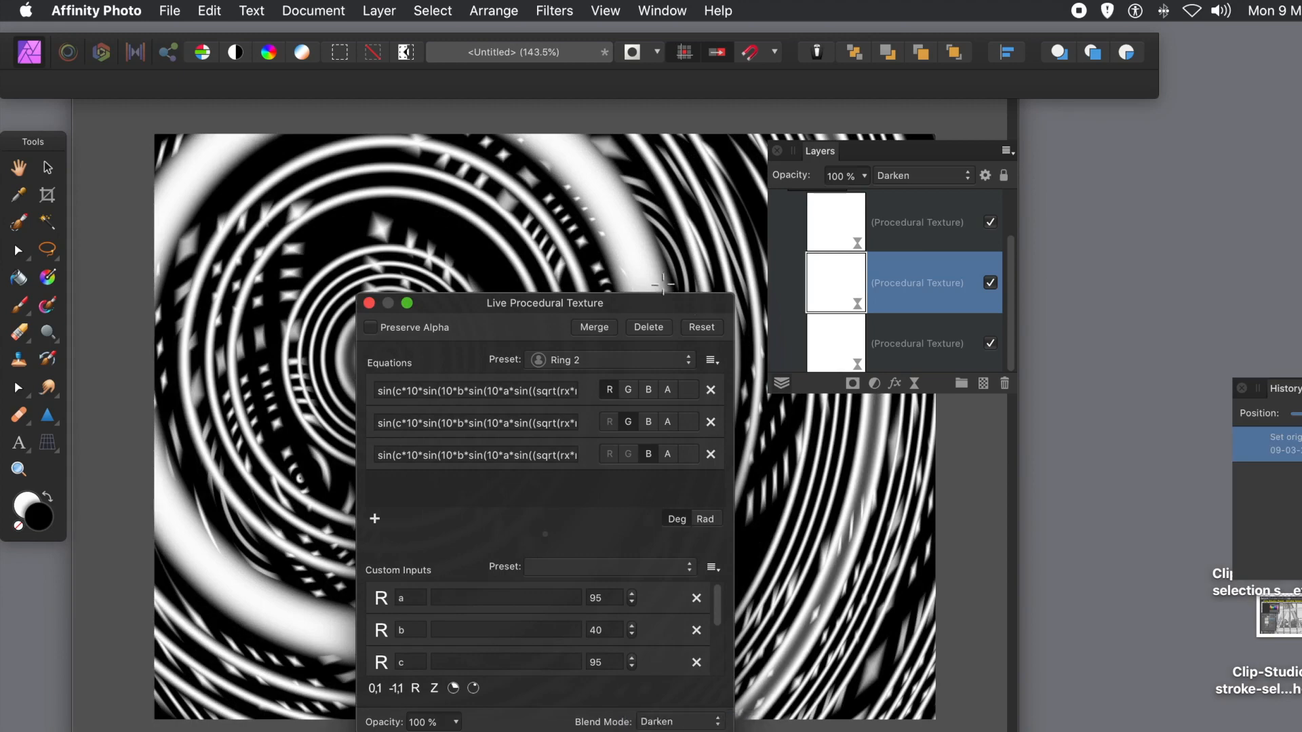
left_click(370, 303)
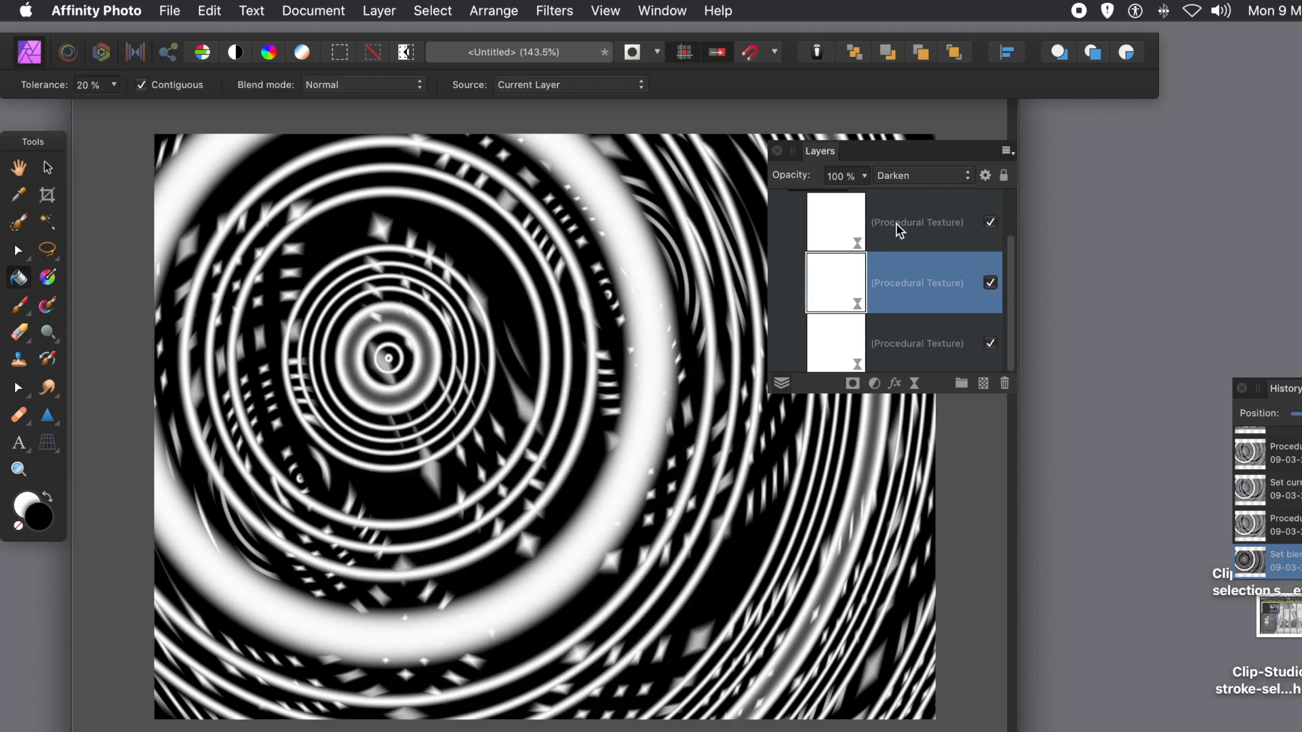
Open the topmost nested Procedural Texture's settings and set custom inputs a to 88 and c to 90
key("super+alt+a")
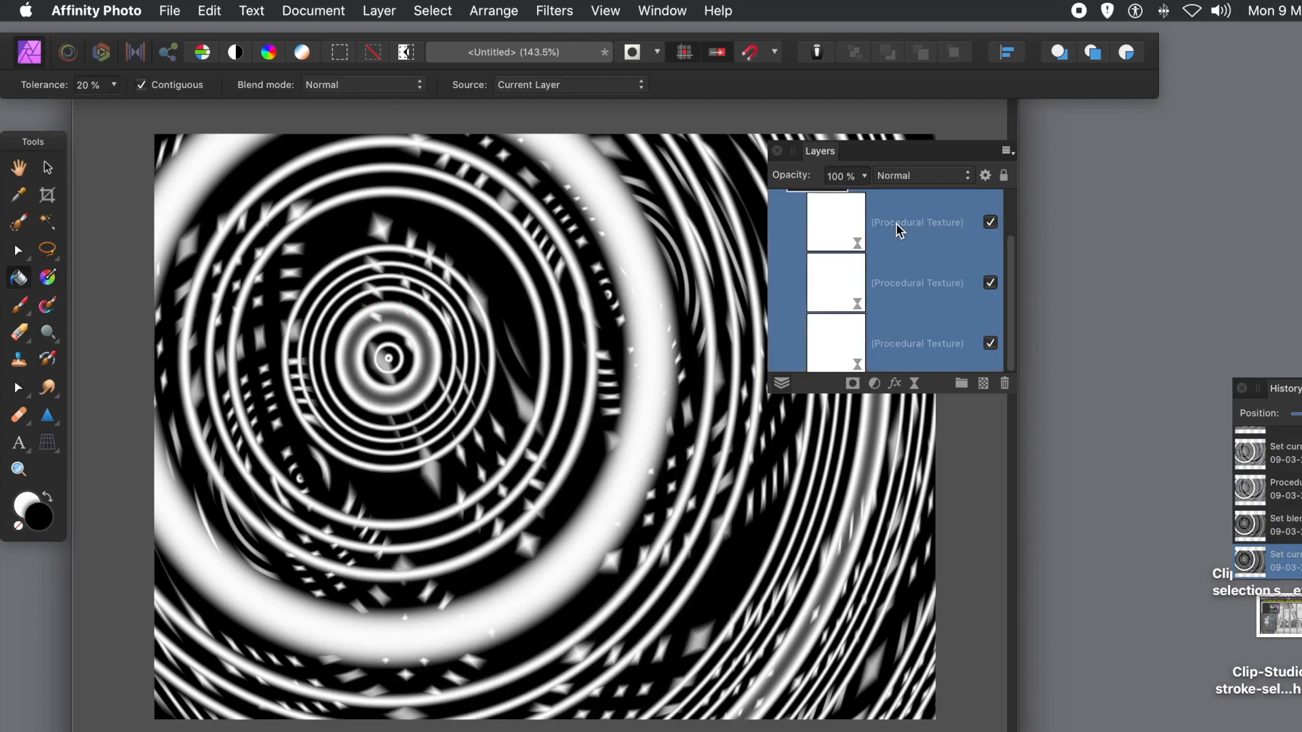
left_click(837, 233)
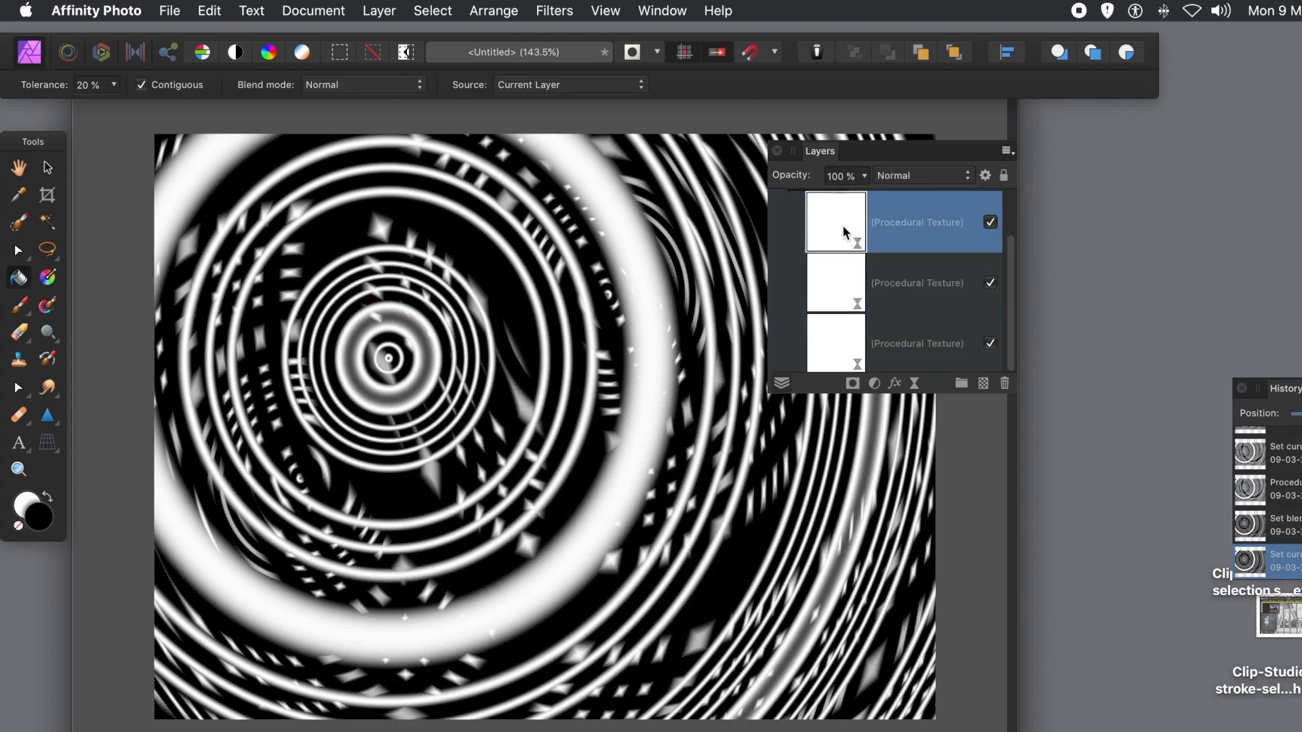
double_click(843, 225)
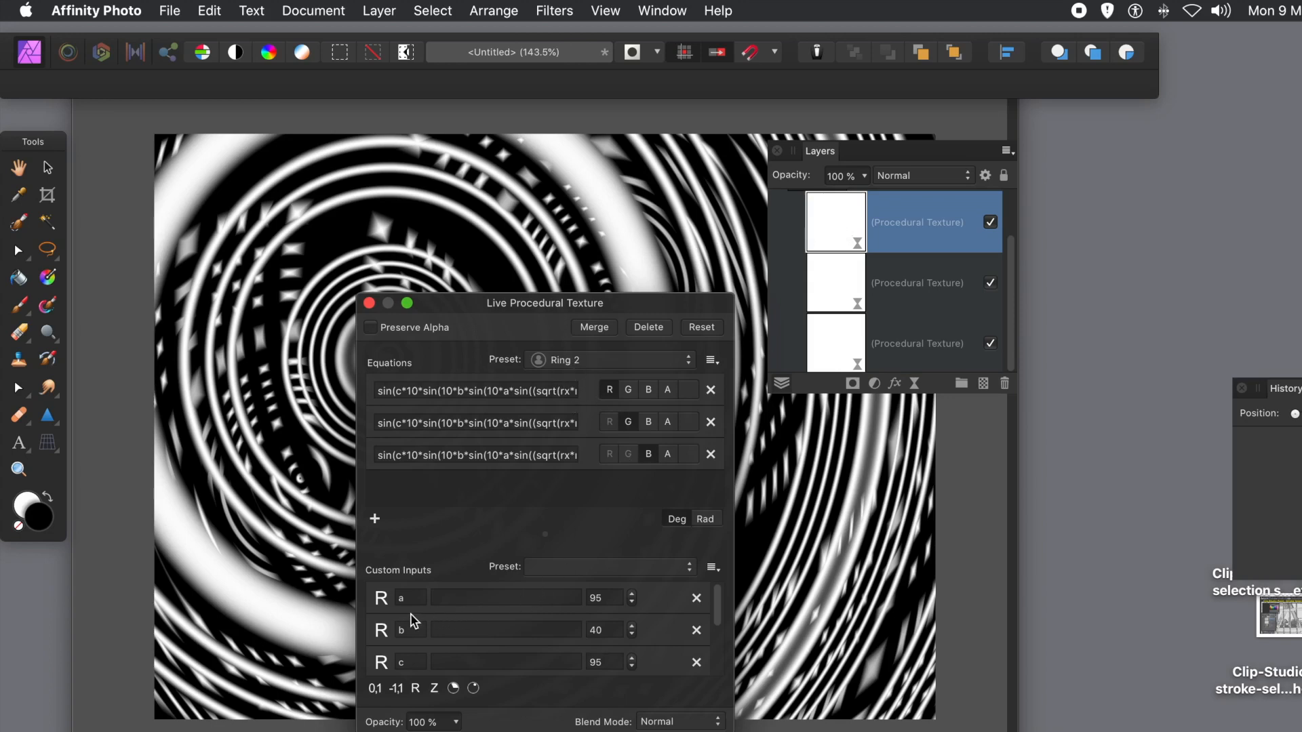
left_click(631, 604)
left_click(631, 604)
left_click(631, 603)
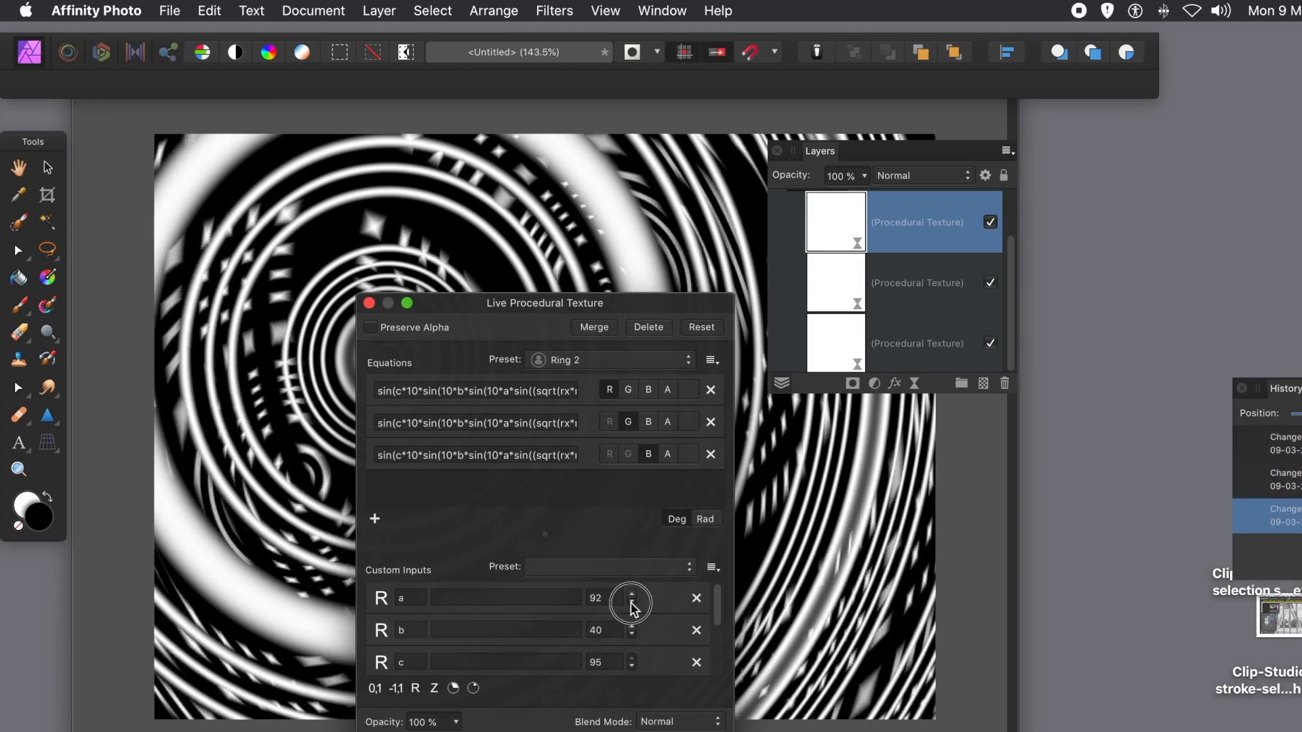
left_click(631, 604)
left_click(632, 604)
left_click(632, 604)
left_click(631, 604)
Reposition the topmost nested texture's origin near the canvas's left edge and close its settings
left_click_drag(527, 305, 790, 264)
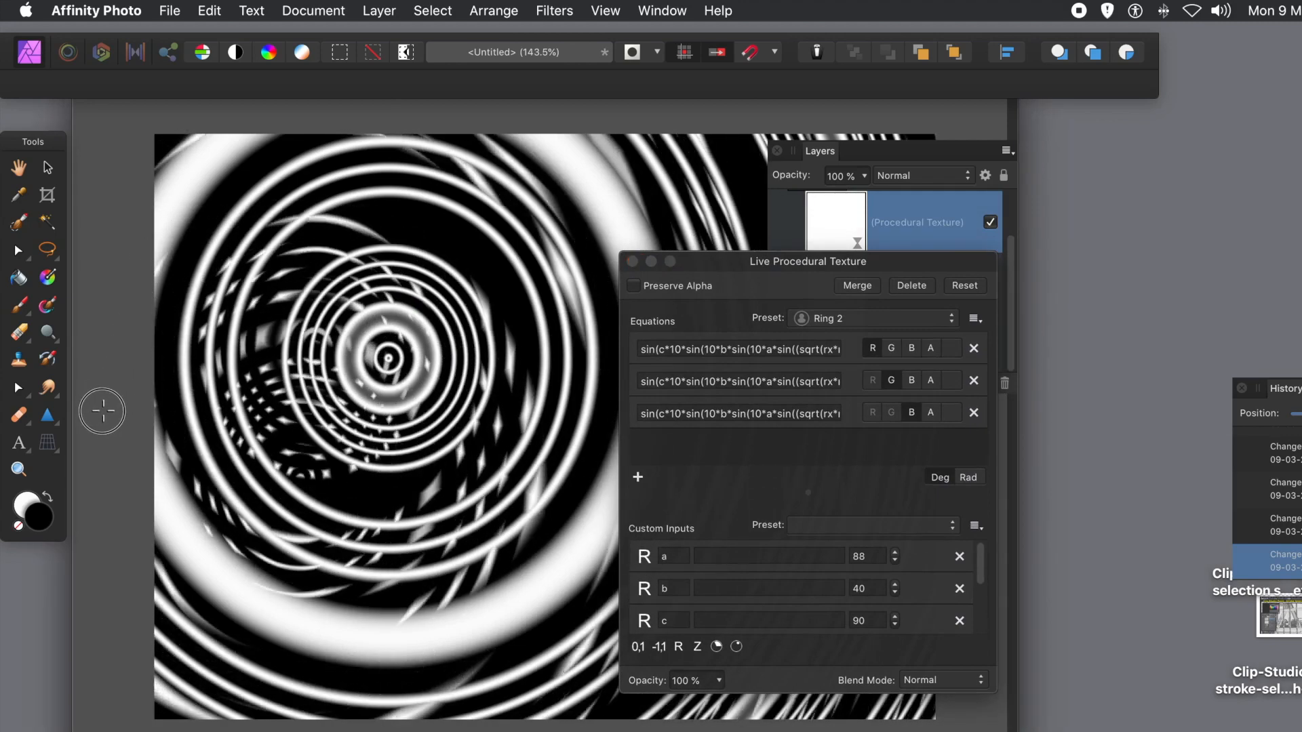
left_click_drag(158, 385, 149, 350)
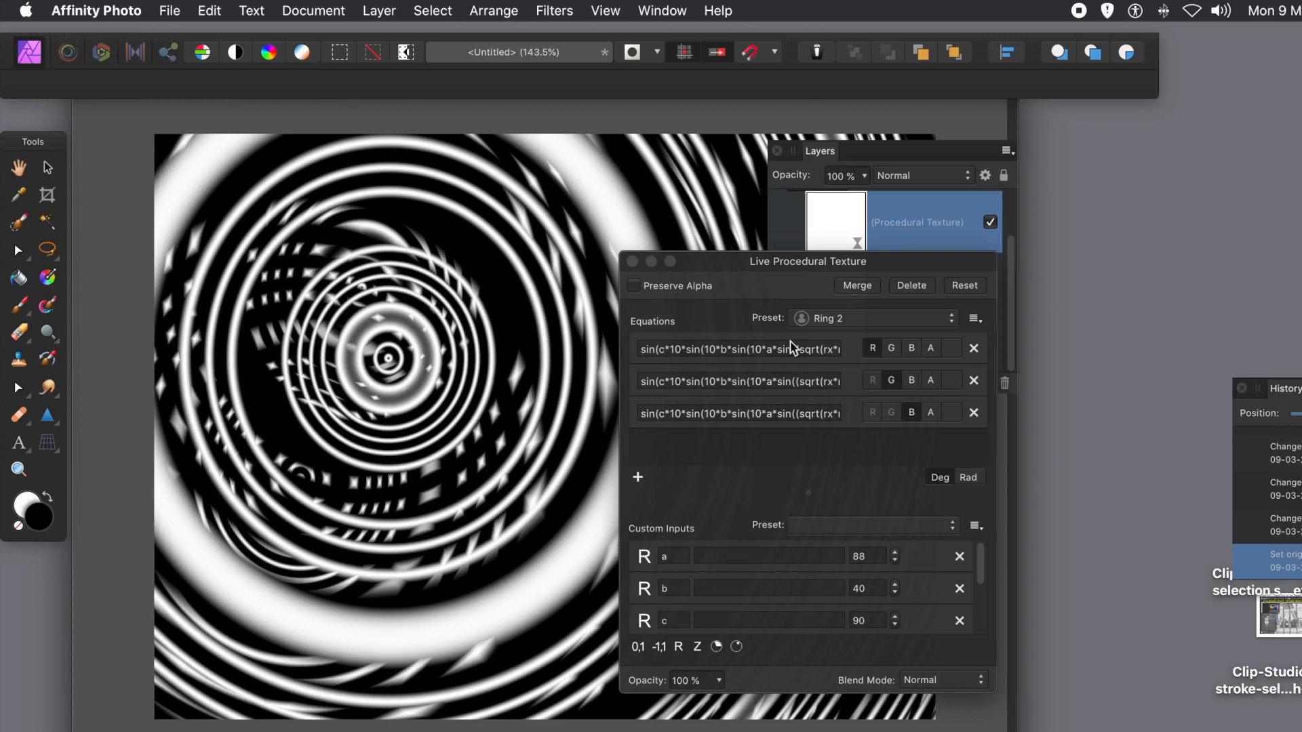
left_click(632, 262)
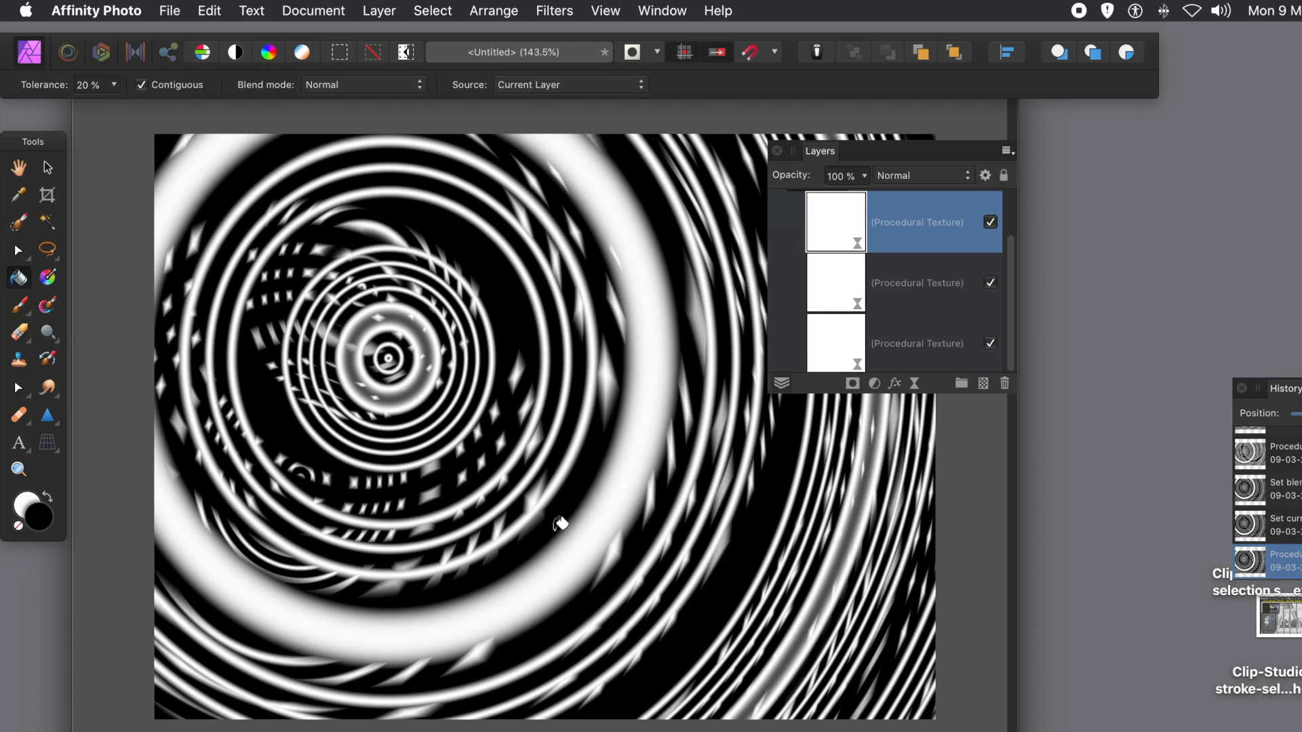
Enlarge the Layers panel to show the pixel layer together with all three nested Procedural Texture layers
mouse_move(894, 151)
left_mouse_down()
mouse_move(961, 153)
mouse_move(889, 156)
left_mouse_up()
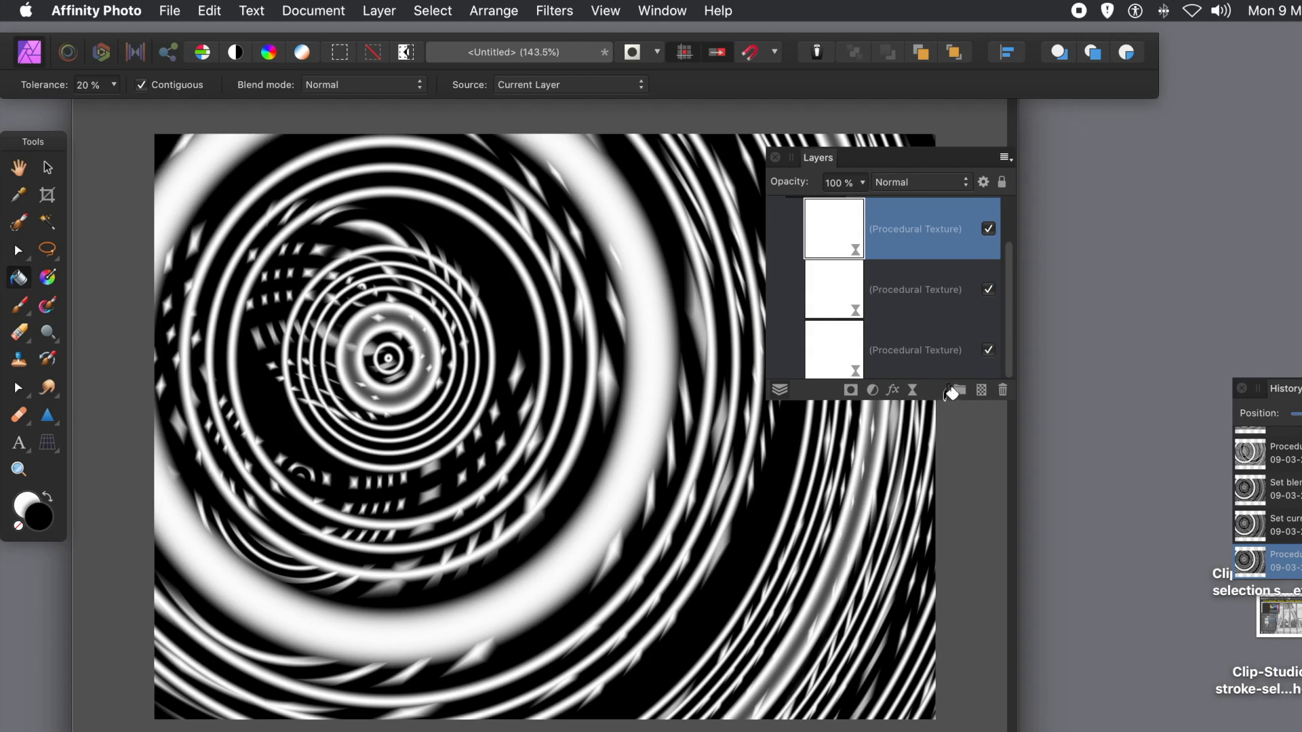
left_click_drag(941, 398, 919, 524)
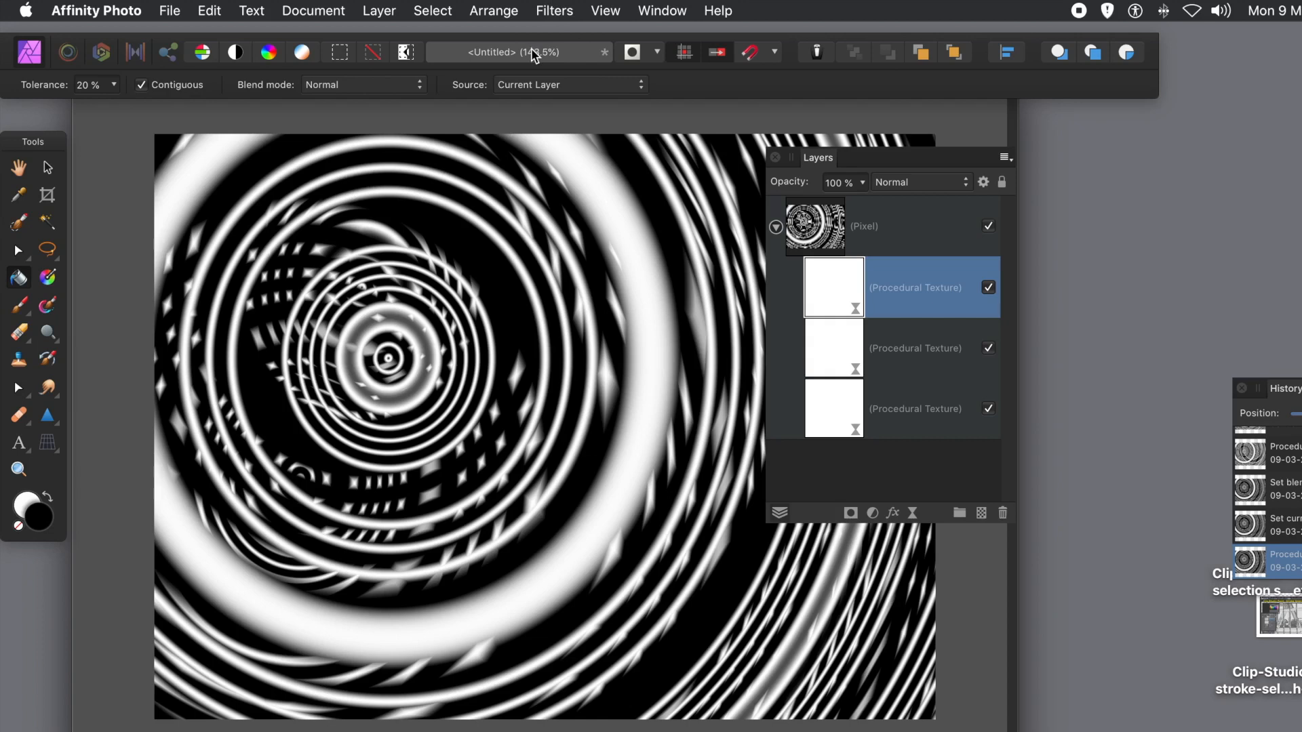
left_click(381, 14)
mouse_move(444, 216)
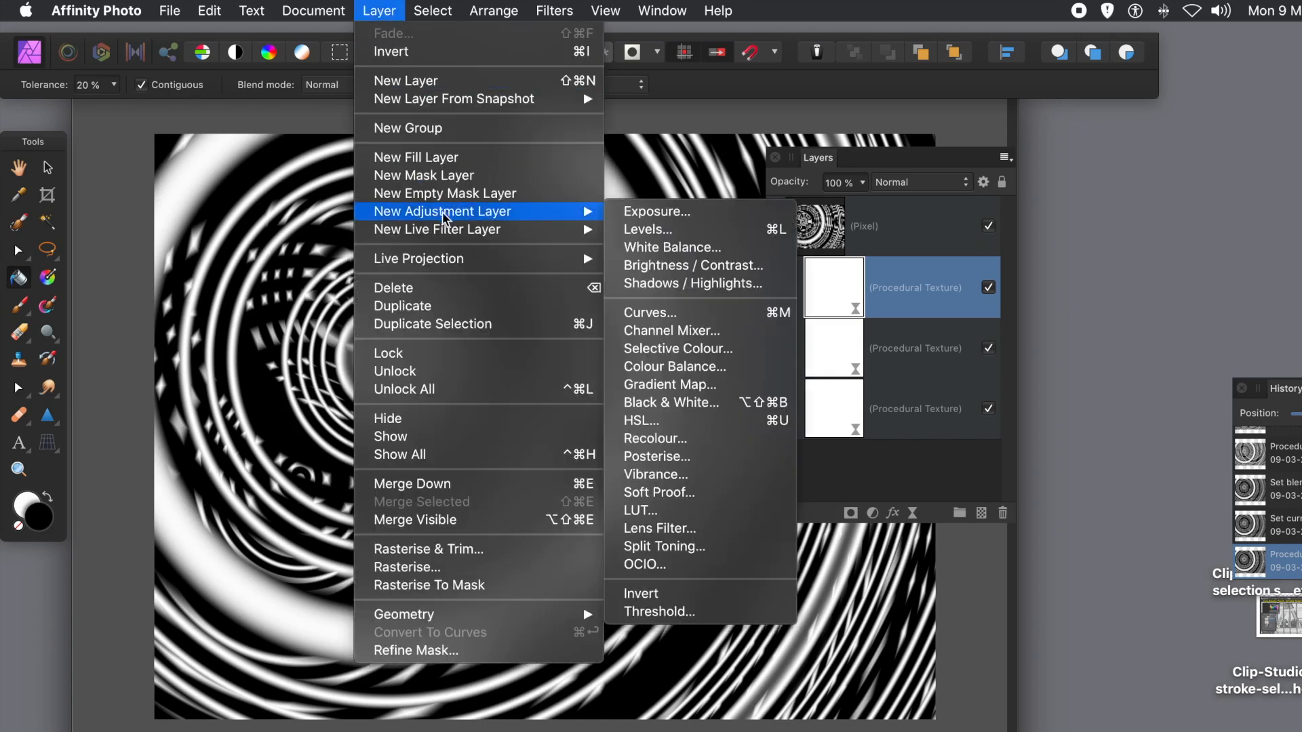
mouse_move(661, 239)
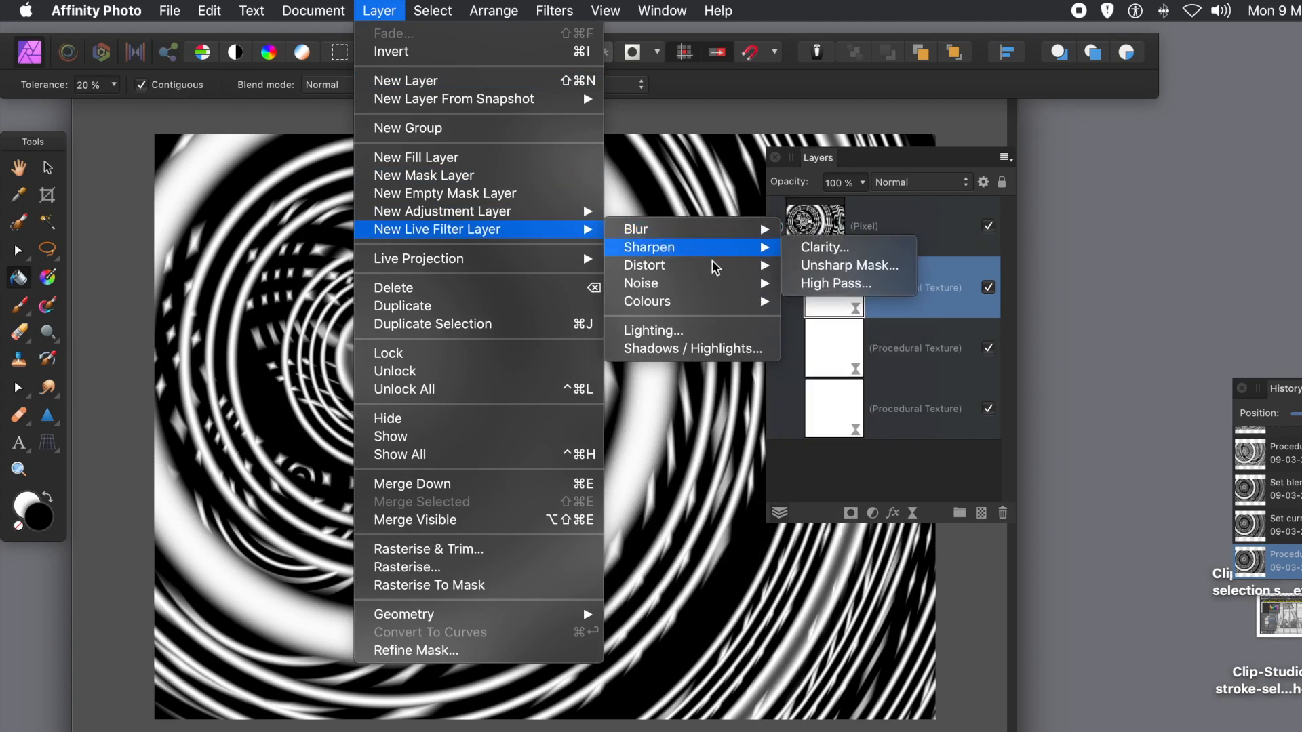
mouse_move(717, 270)
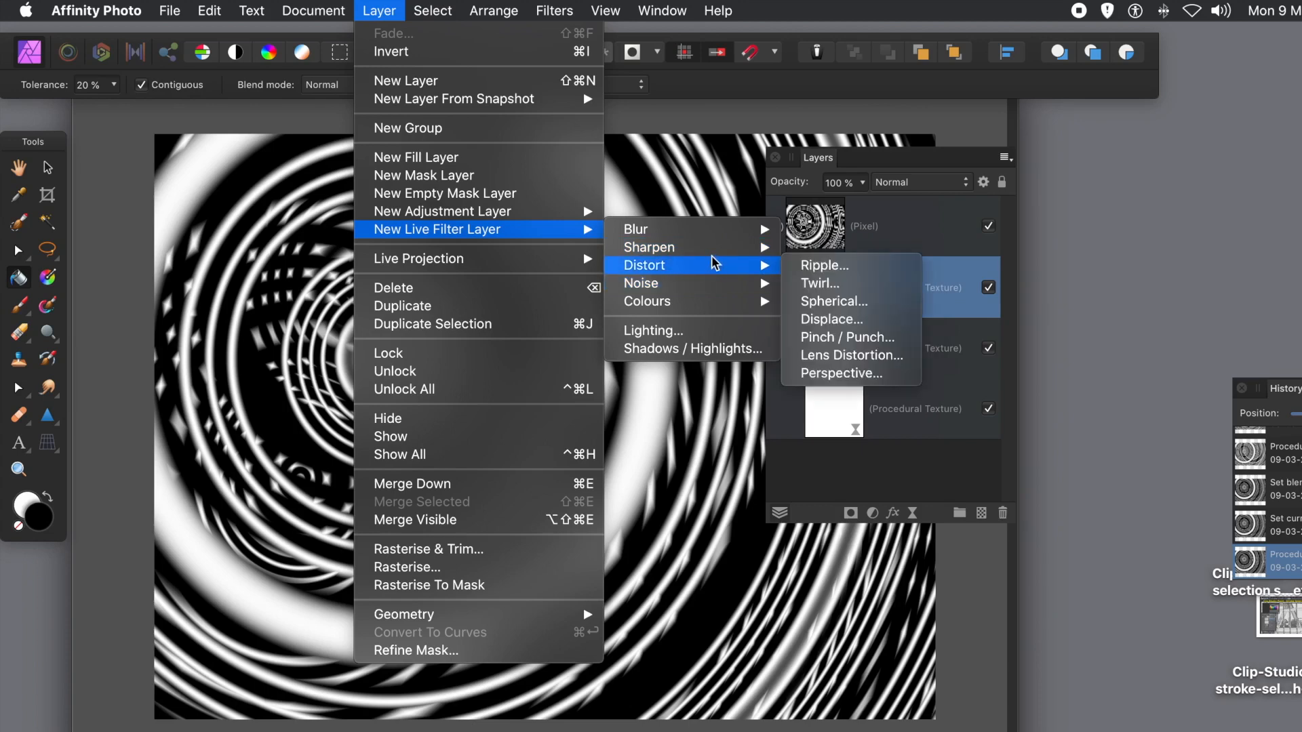
left_click(950, 76)
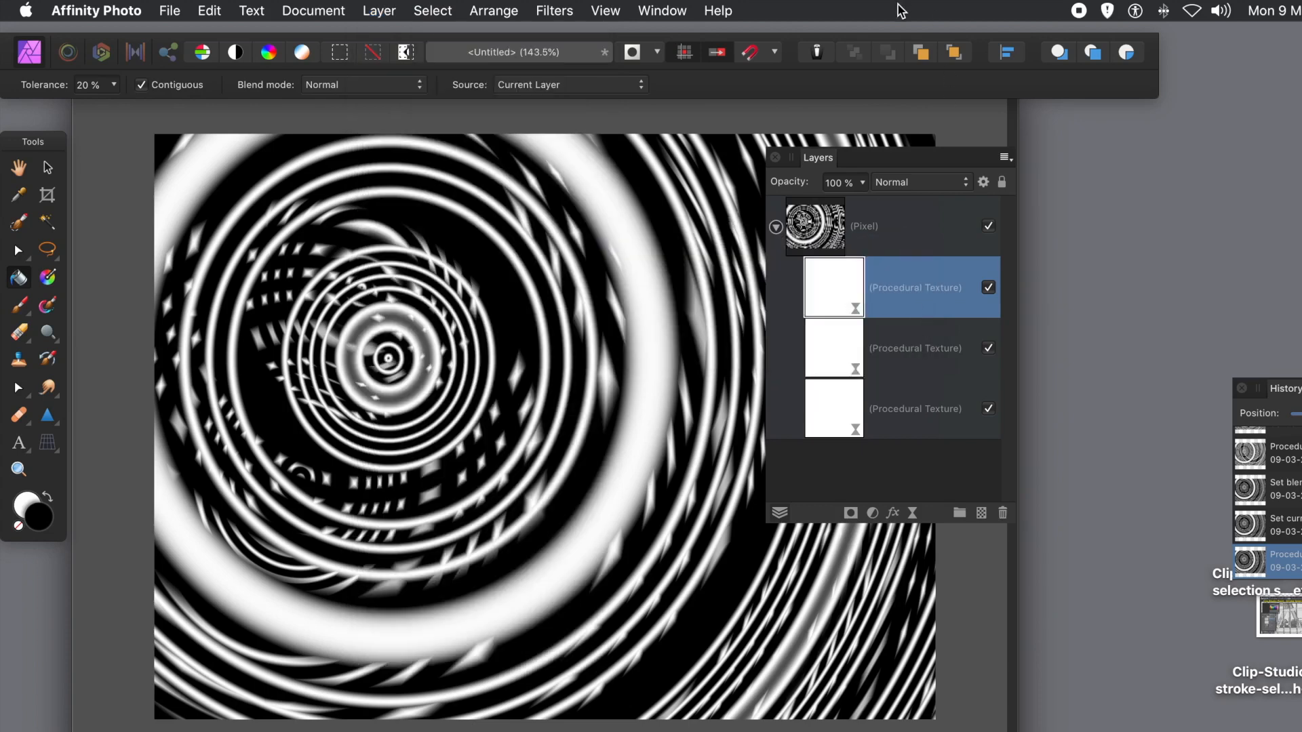